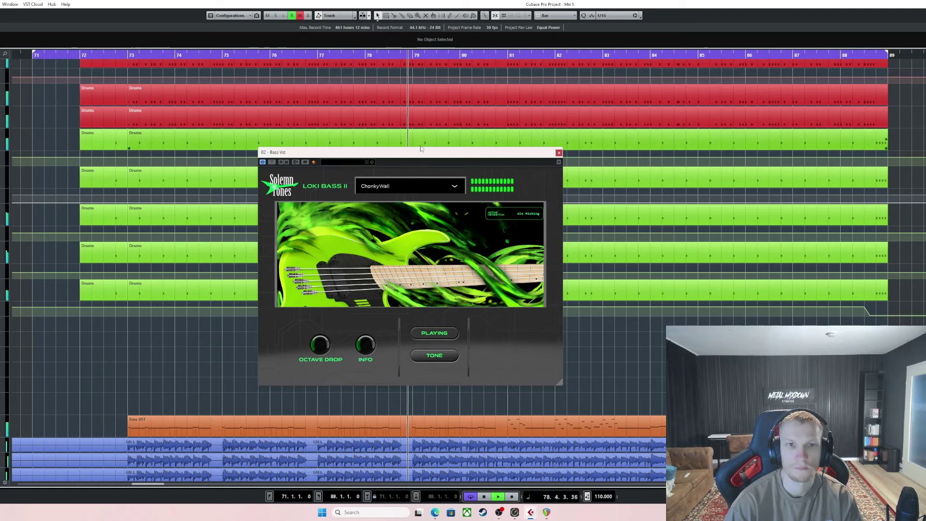
Stop playback and look through the Loki Bass II preset list, keeping ChonkyWall selected
drag(481, 155, 518, 158)
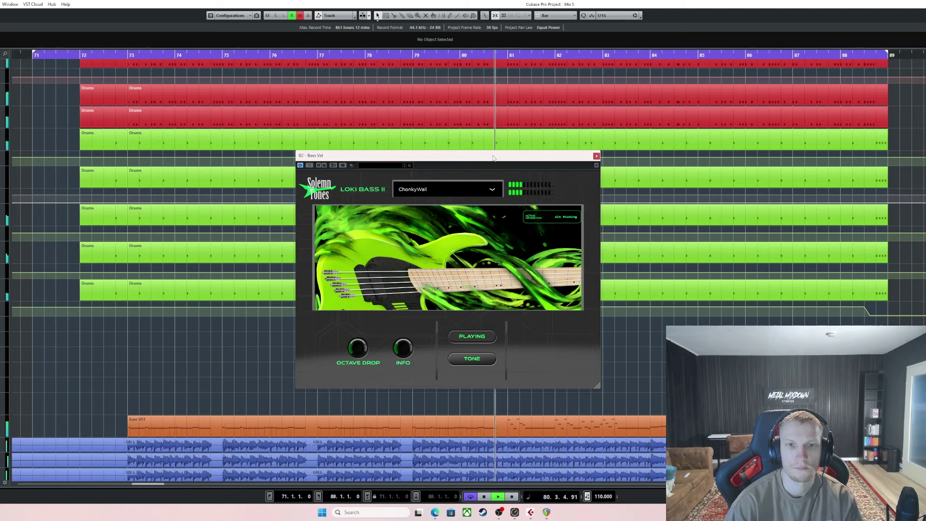
key(space)
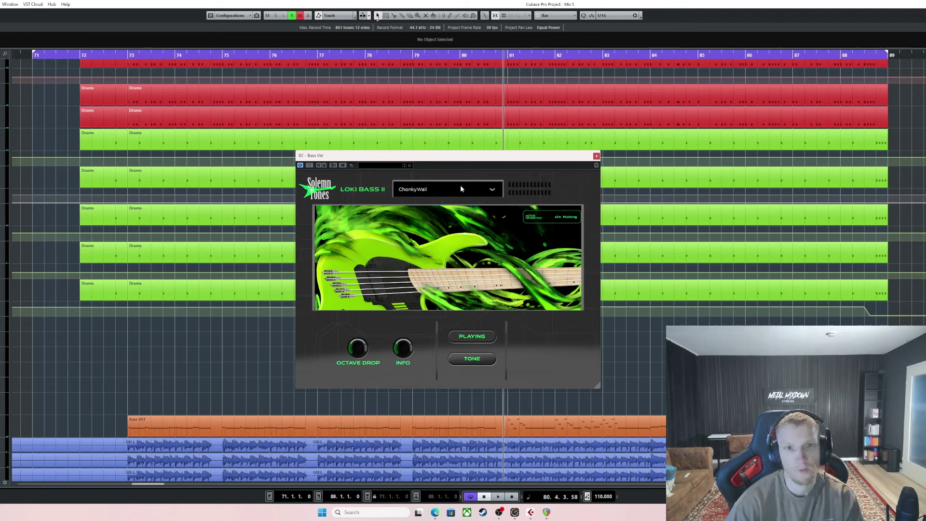
drag(467, 159, 475, 125)
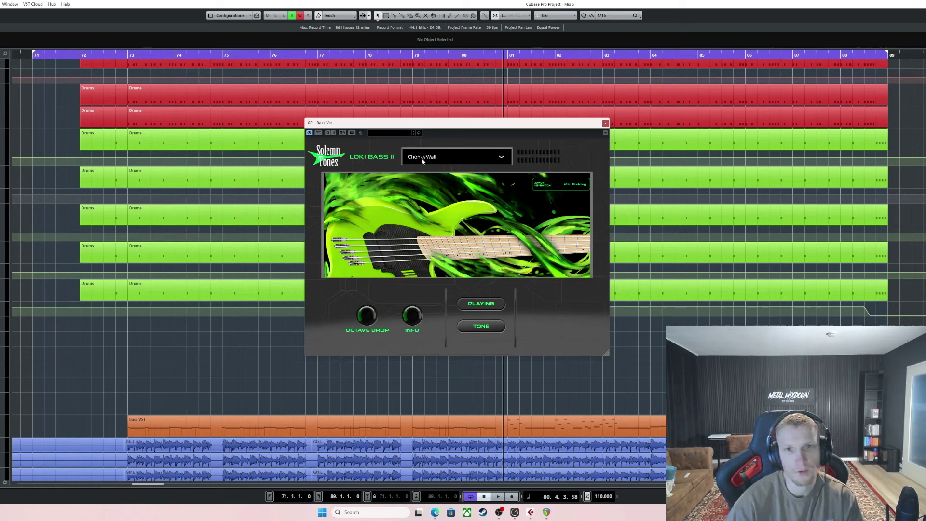
click(486, 162)
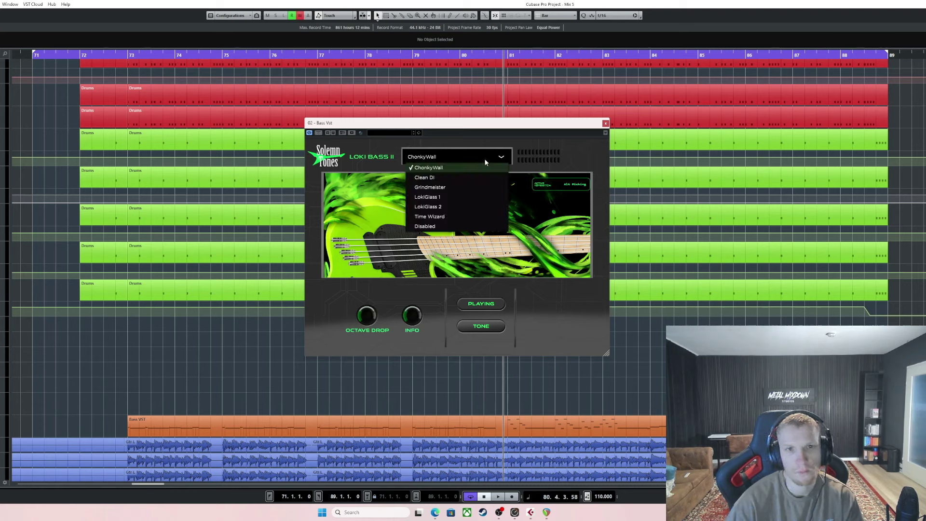
click(484, 159)
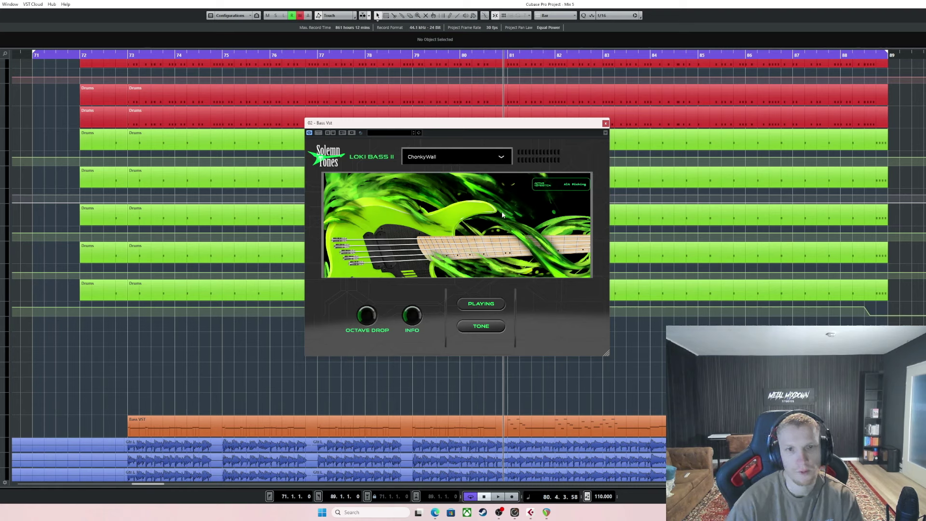
Inspect Loki Bass II's tone controls and version information, return to its main page and close the plugin window
click(488, 326)
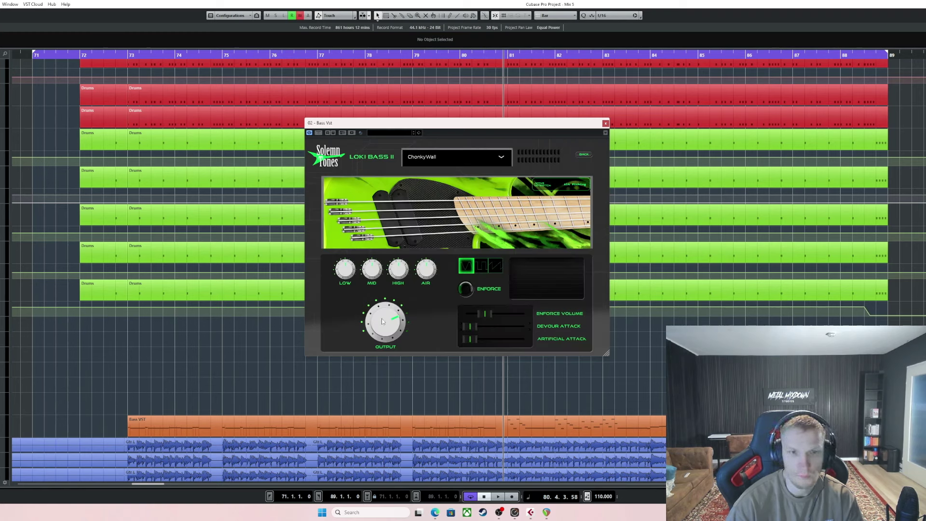
click(467, 267)
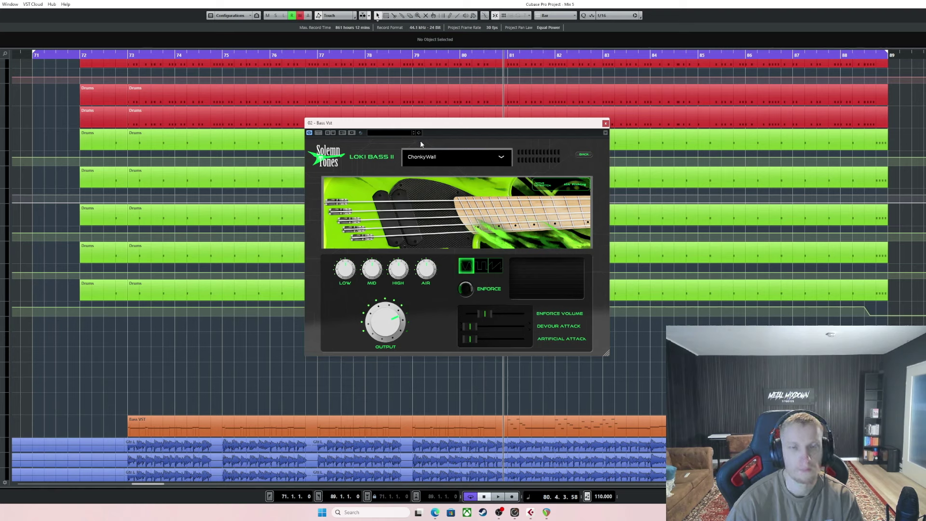
click(427, 157)
click(427, 157)
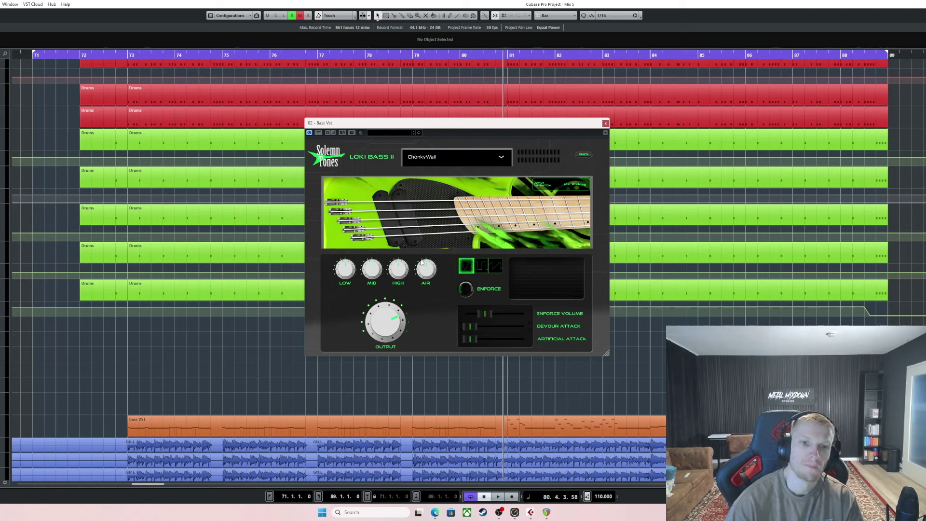
click(358, 159)
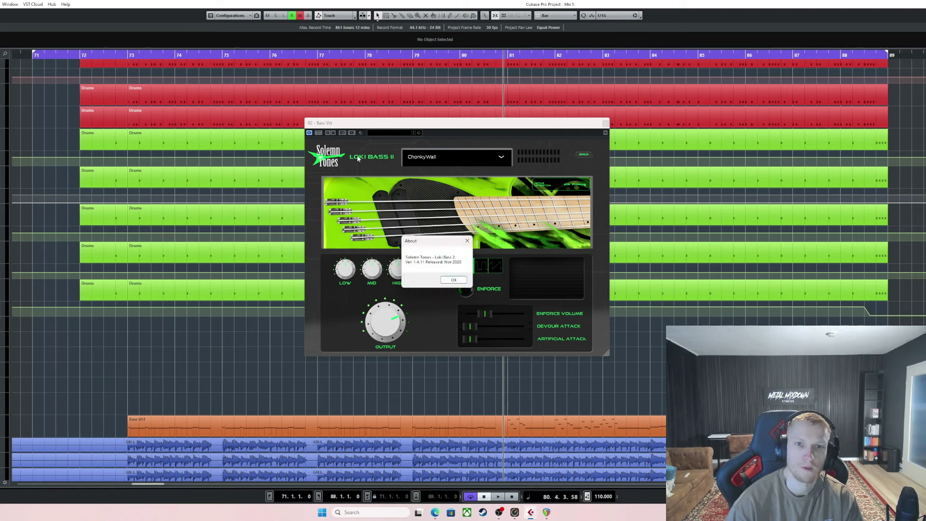
click(454, 279)
click(580, 156)
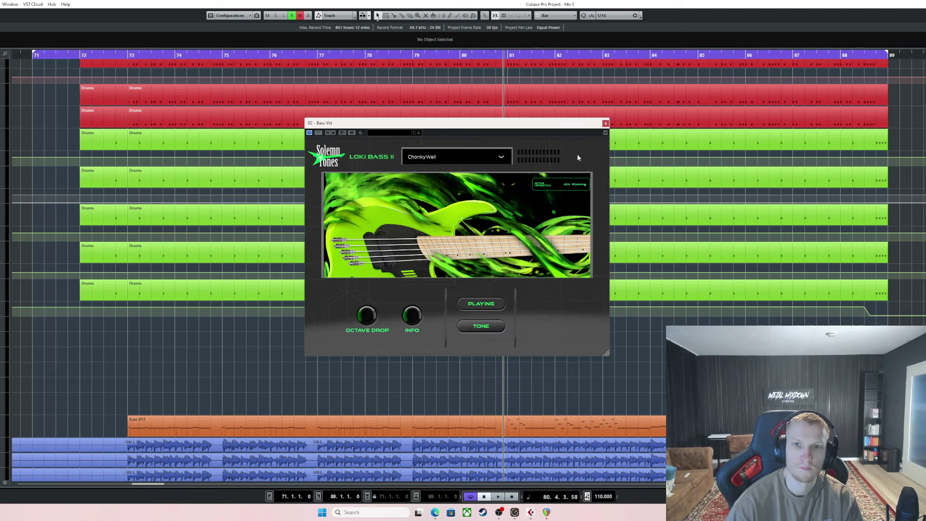
click(605, 123)
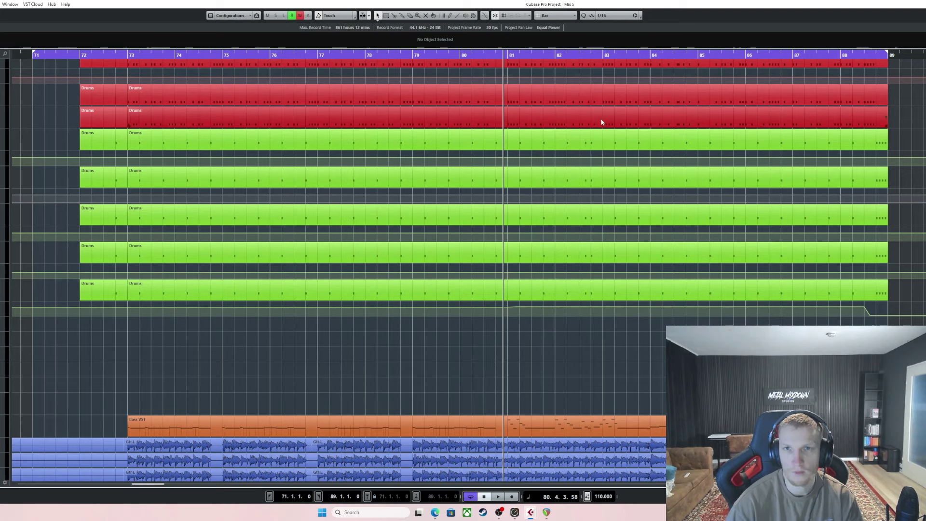
Set the cycle range from bar 81 to bar 85, play the soloed bass from its start, and stop playback
click(900, 49)
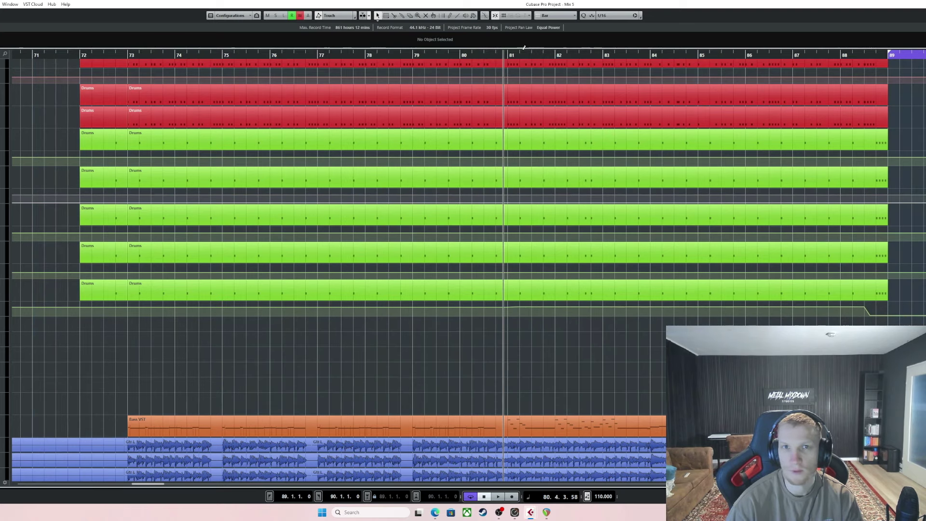
drag(510, 49, 681, 55)
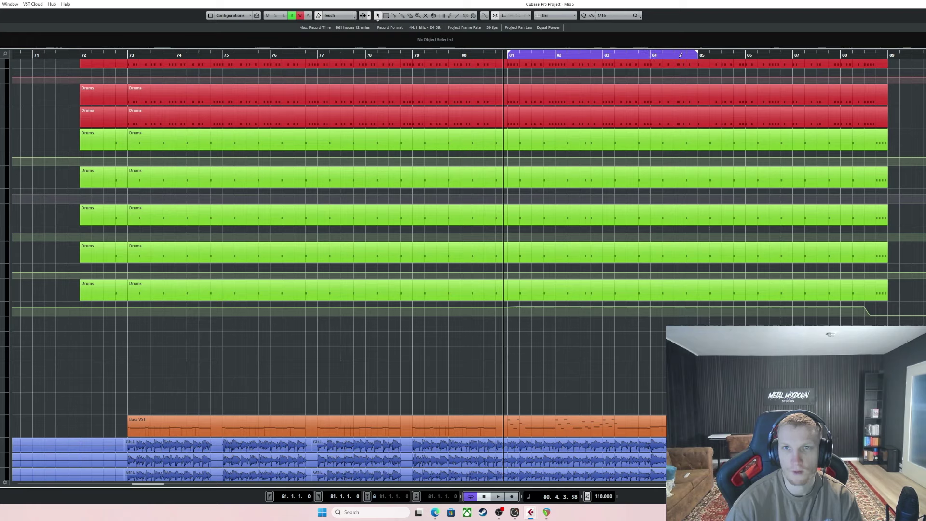
key(KP_1)
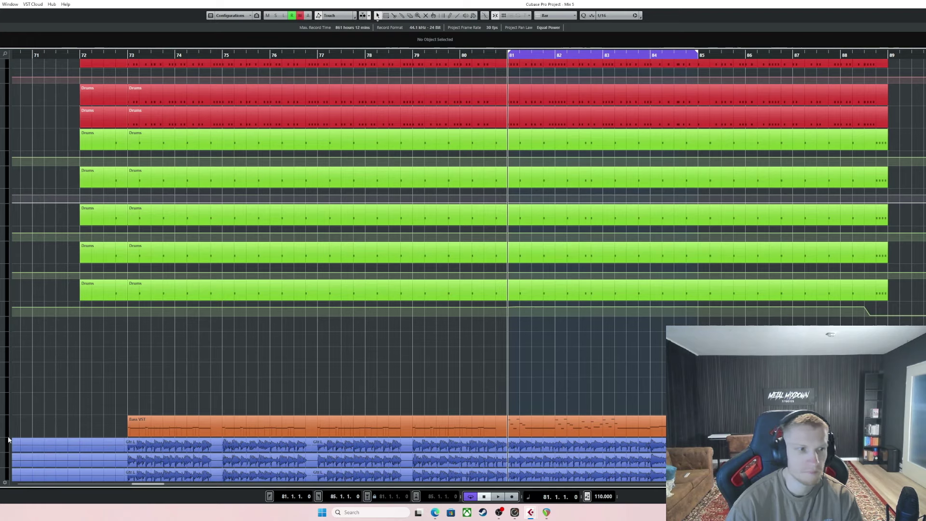
key(space)
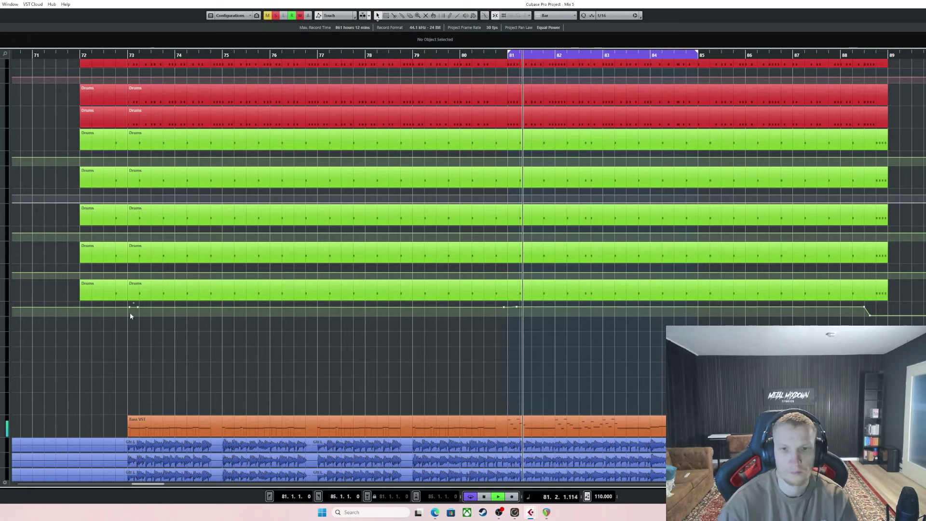
scroll(303, 345, right, 5)
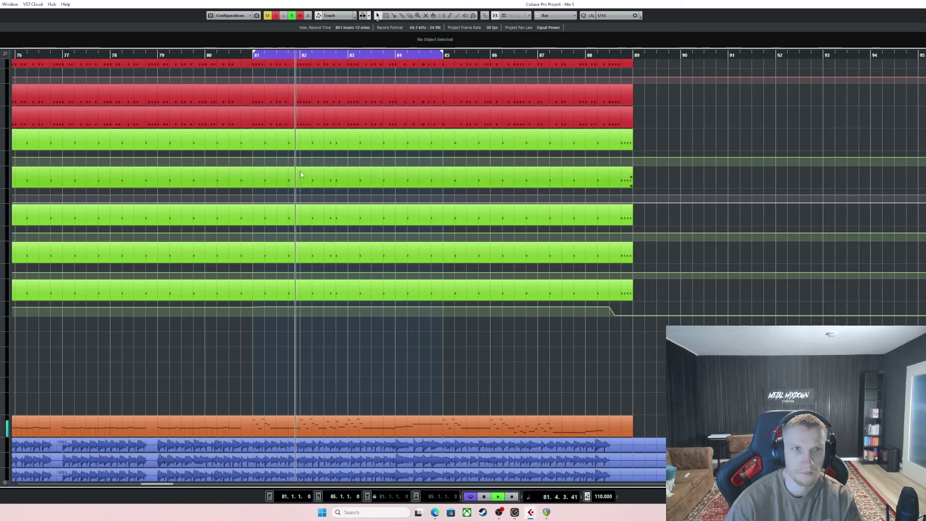
key(space)
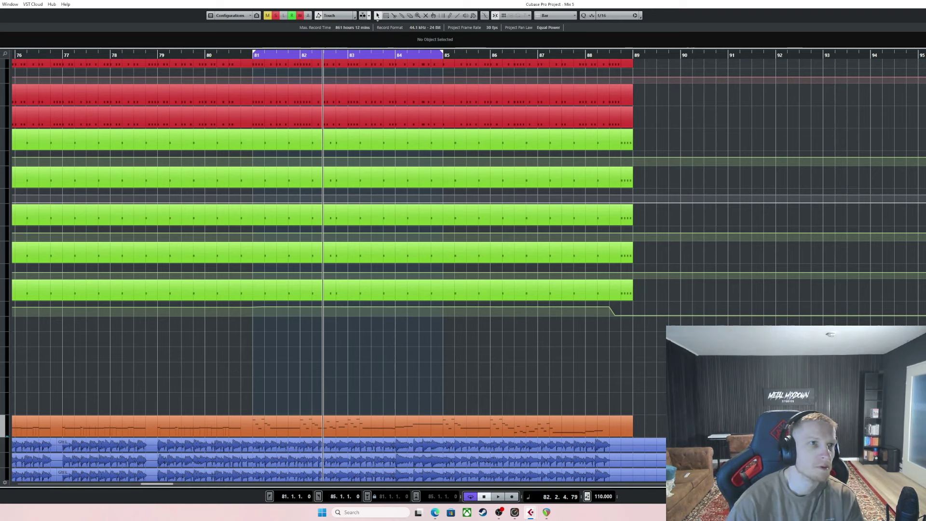
Open the MixConsole and examine the FabFilter Pro-Q 3 curve on the Bass Vst channel
key(F3)
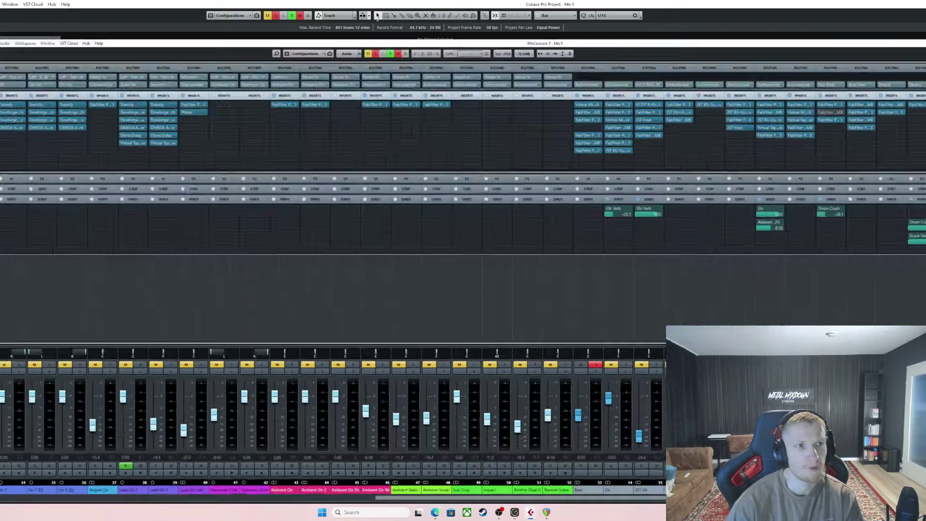
click(587, 489)
drag(611, 502, 374, 516)
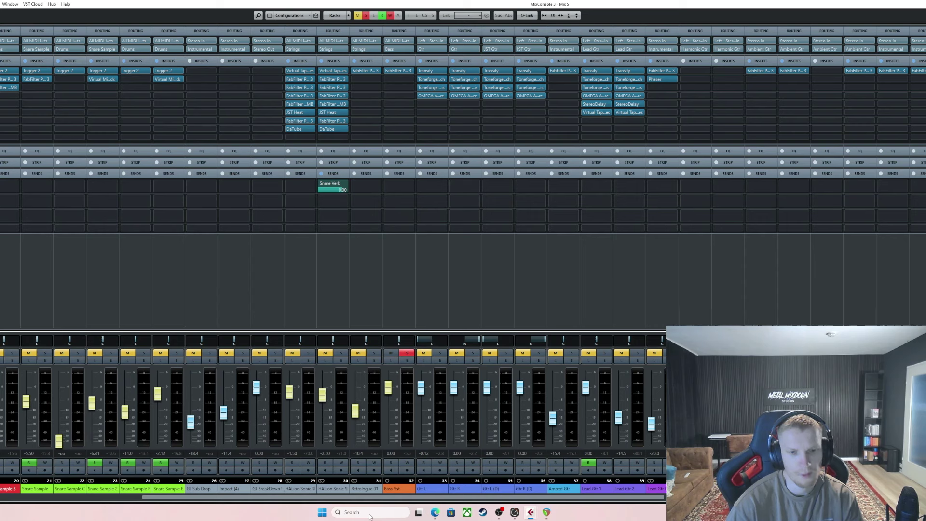
click(398, 489)
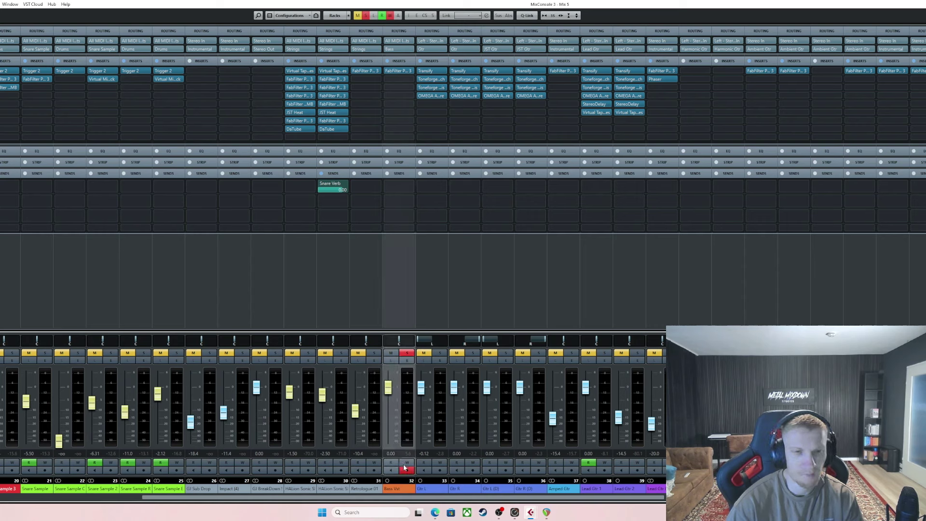
click(398, 70)
drag(431, 133, 461, 123)
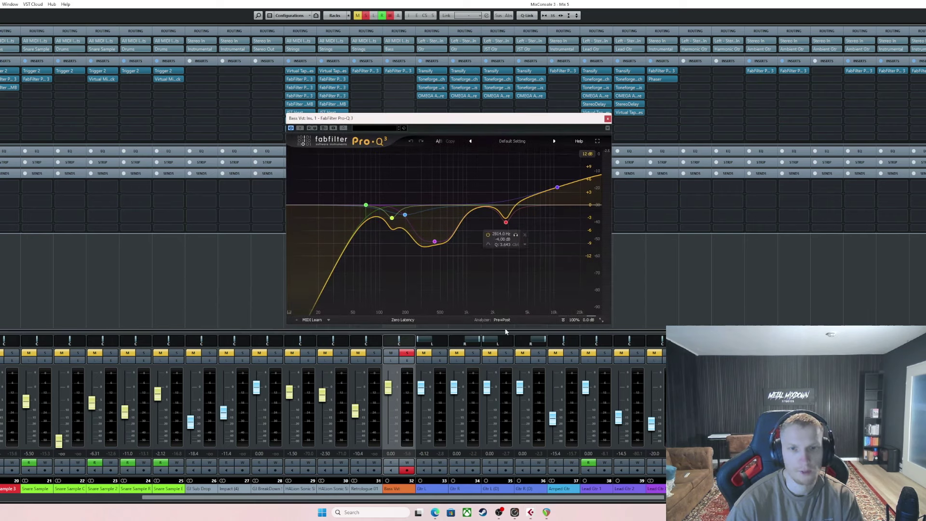
drag(434, 118, 403, 53)
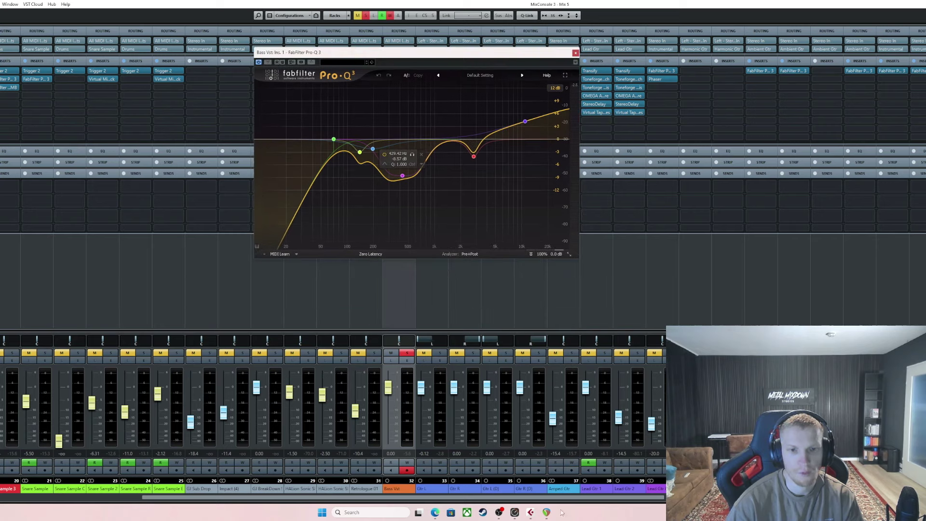
Bypass all inserts on the Bass group channel and close the Pro-Q 3 window
scroll(603, 500, right, 8)
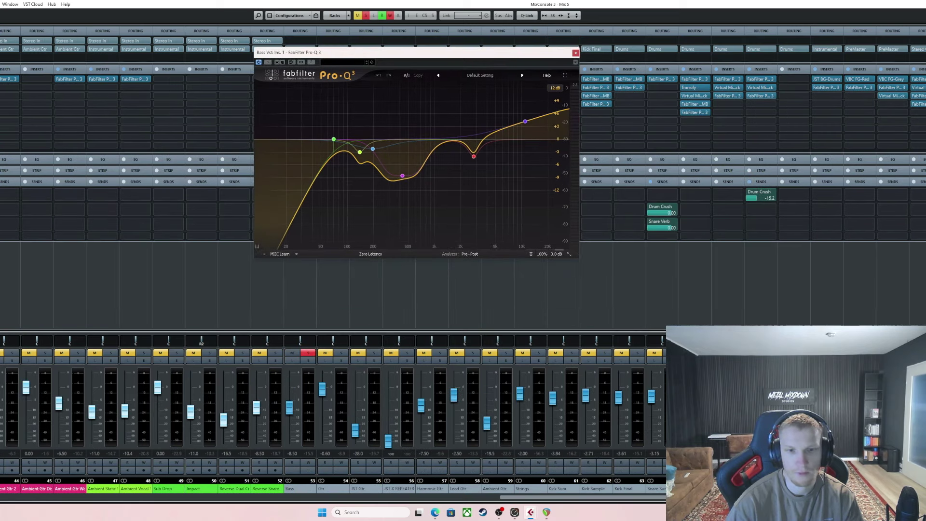
drag(406, 52, 669, 208)
click(296, 489)
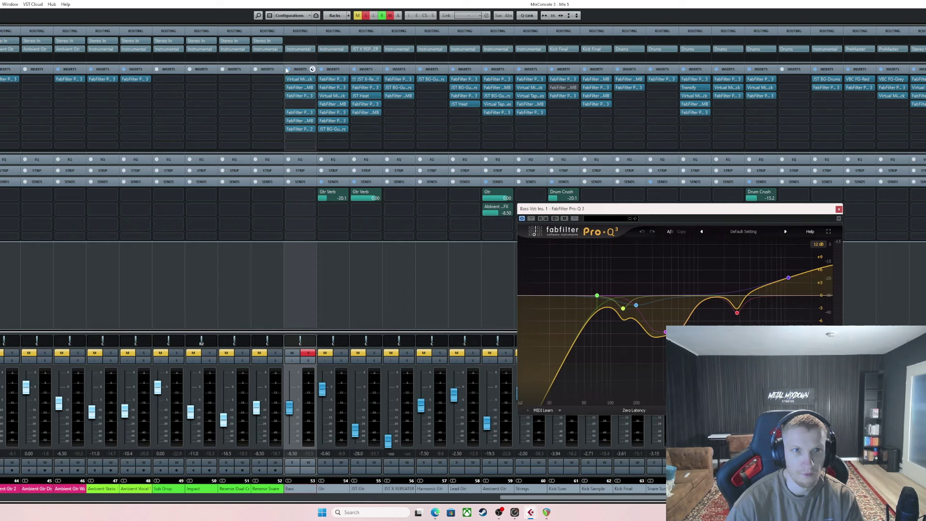
click(839, 208)
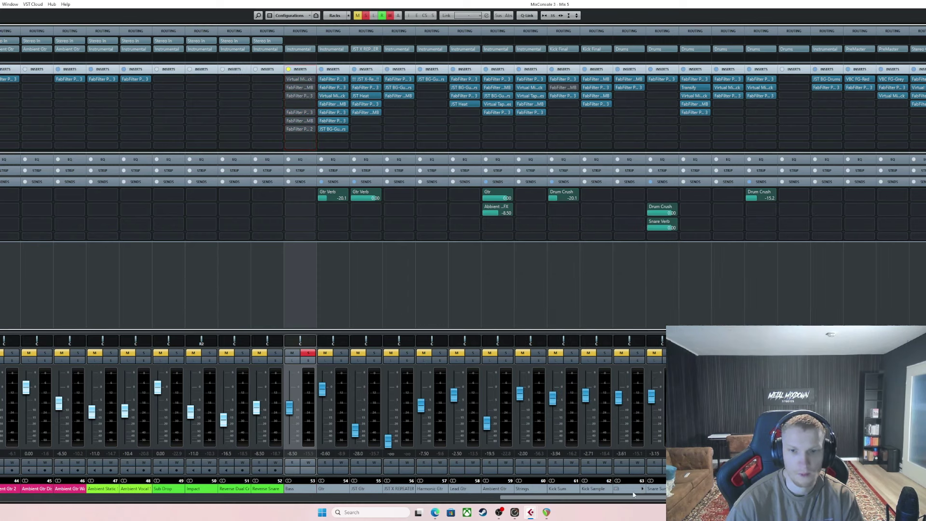
Bypass the inserts on the Bass Vst channel and play the soloed raw bass
scroll(339, 500, left, 6)
scroll(339, 506, left, 6)
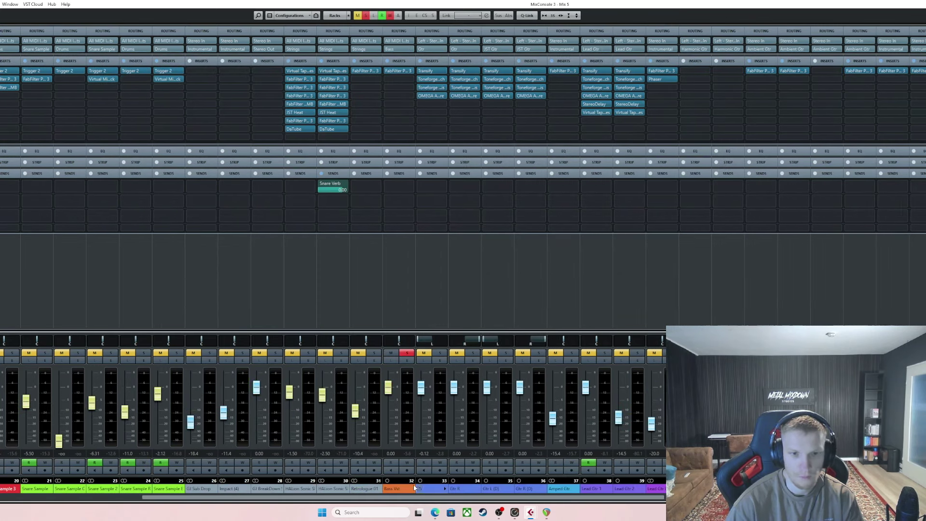
scroll(422, 433, left, 1)
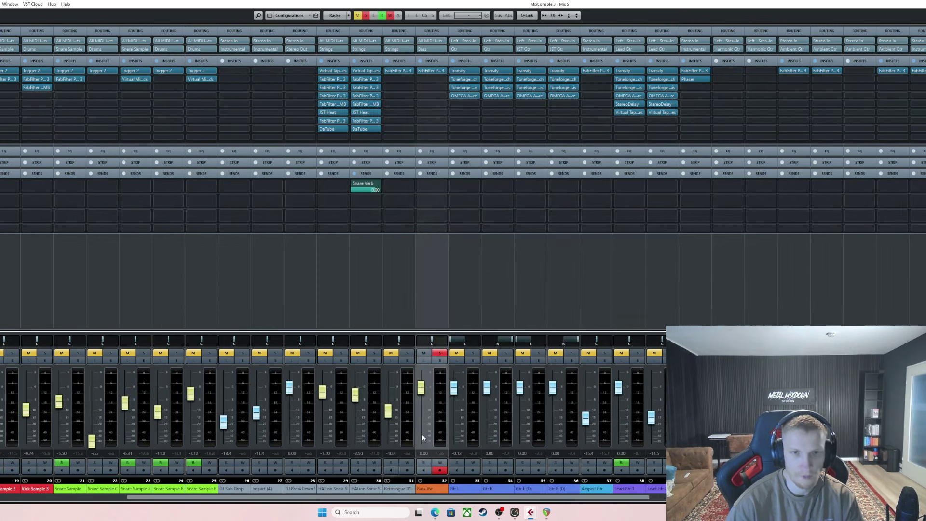
click(425, 73)
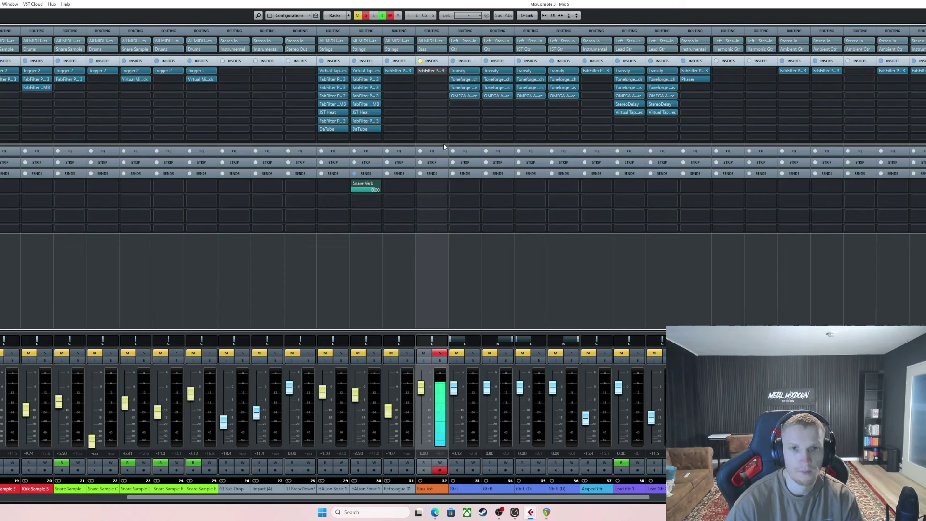
mouse_move(441, 137)
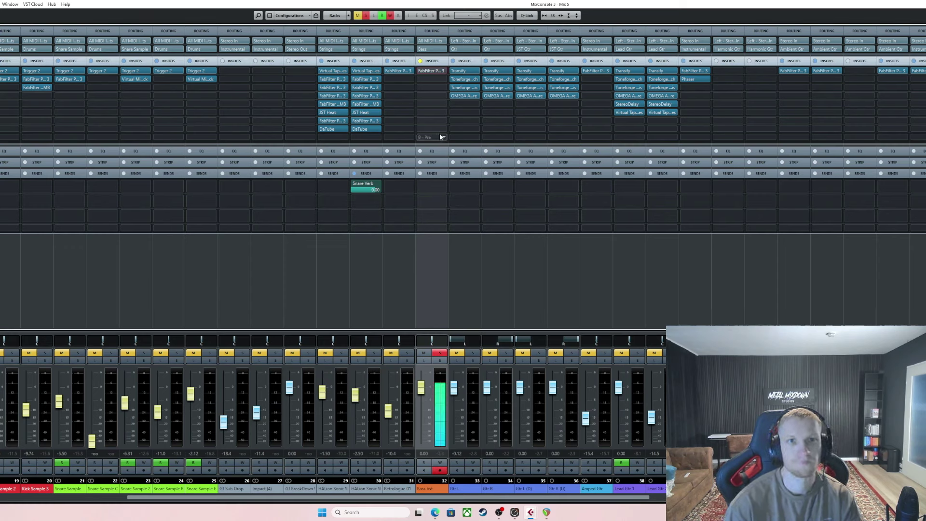
Load a new FabFilter Pro-Q 3 in the second Bass Vst insert, watch the bass spectrum and stop playback
click(434, 79)
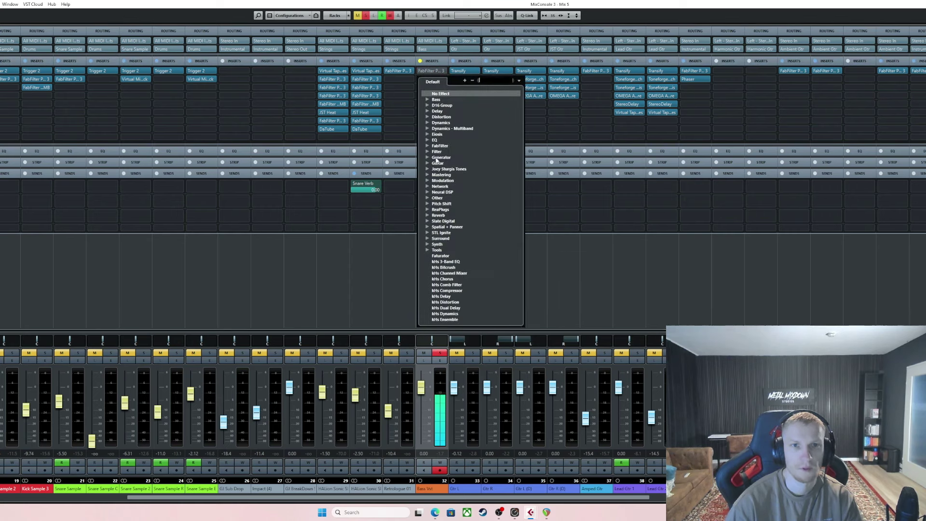
click(440, 146)
click(446, 158)
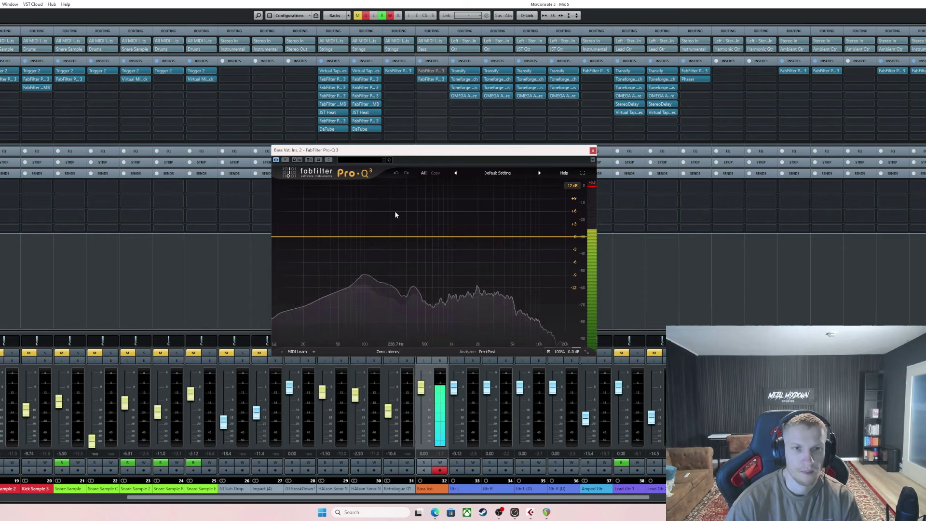
key(space)
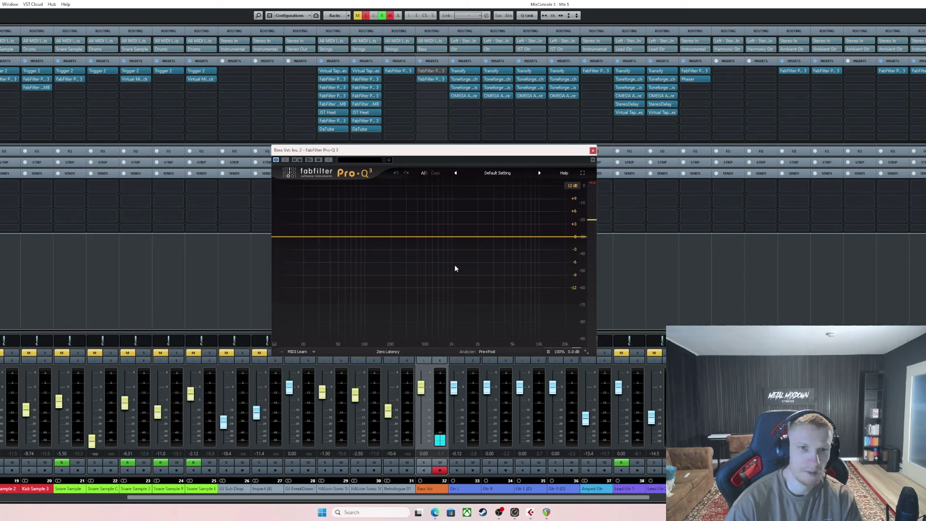
Try a slight EQ cut near 300 Hz in the new Pro-Q 3, delete that band and close the plugin window
mouse_move(408, 237)
mouse_down()
mouse_move(410, 263)
mouse_move(406, 243)
mouse_up()
right_click(407, 243)
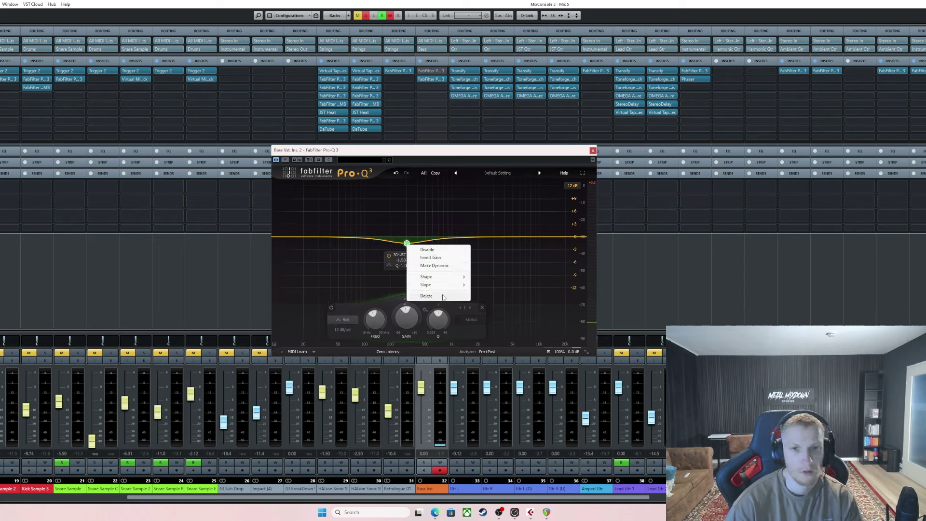
click(426, 296)
click(593, 151)
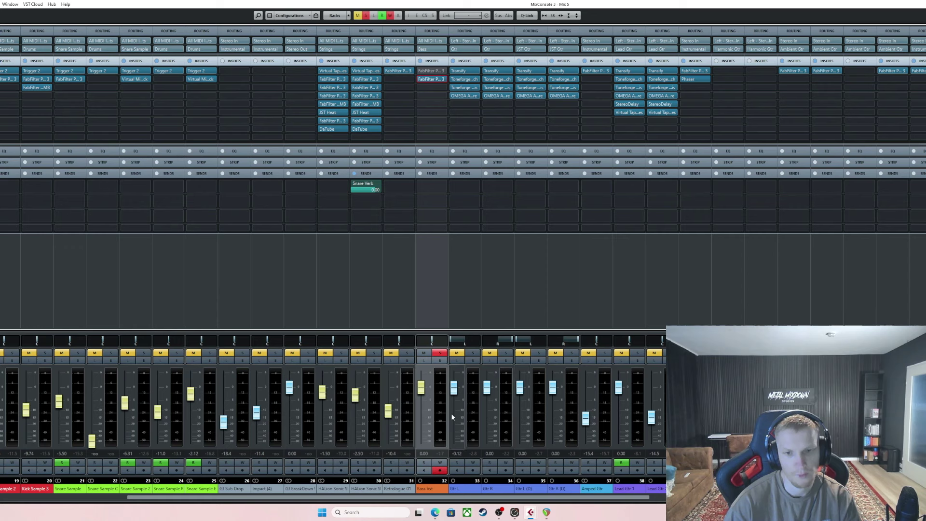
Solo the Gtr L and Gtr R channels alongside the bass
click(473, 353)
click(505, 352)
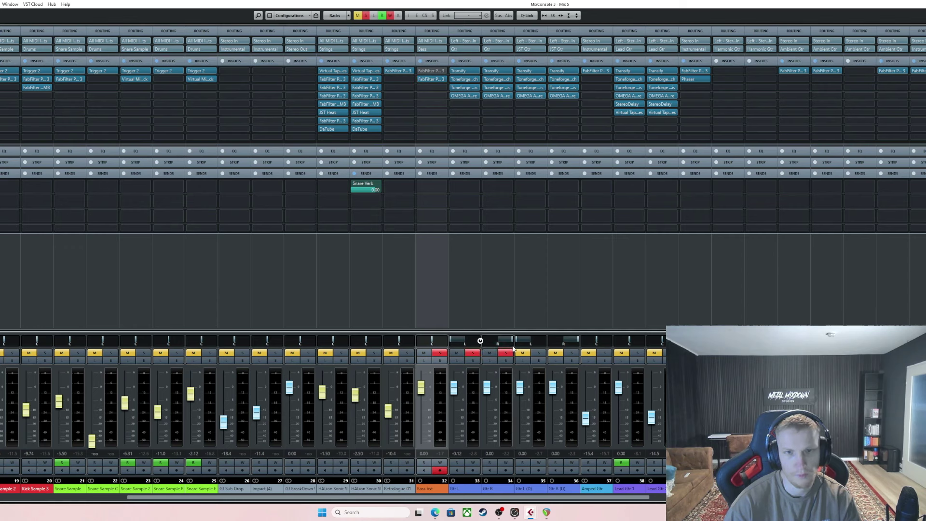
Remove the extra Pro-Q 3 from the second Bass Vst insert, discarding its changes, and unsolo Gtr L and Gtr R
key(space)
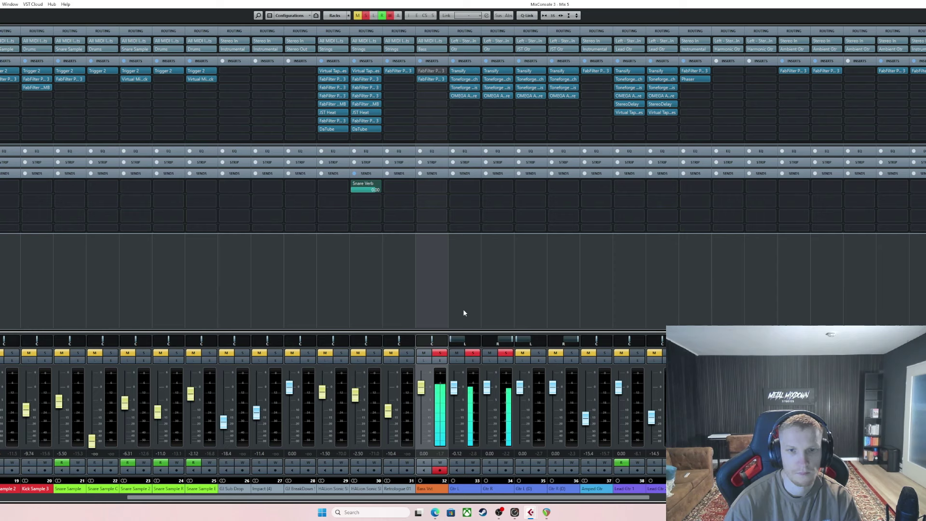
click(440, 79)
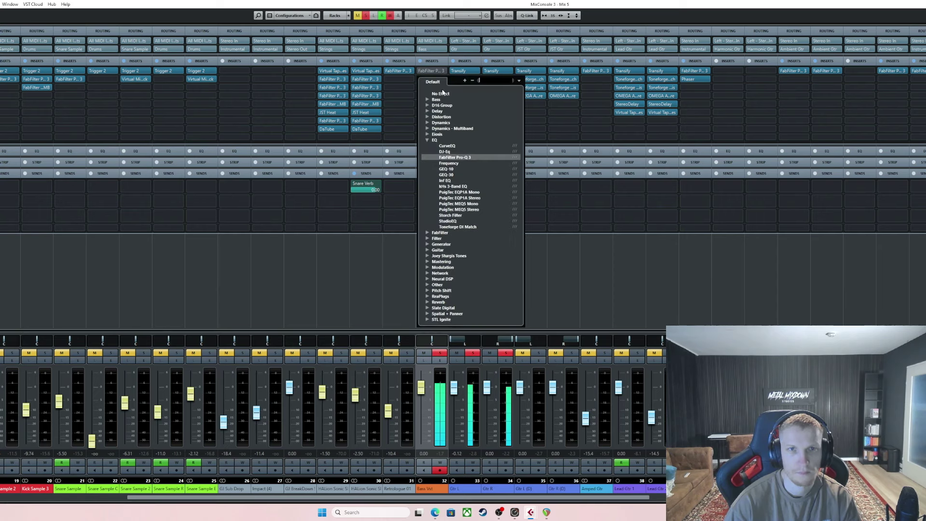
click(440, 93)
click(424, 268)
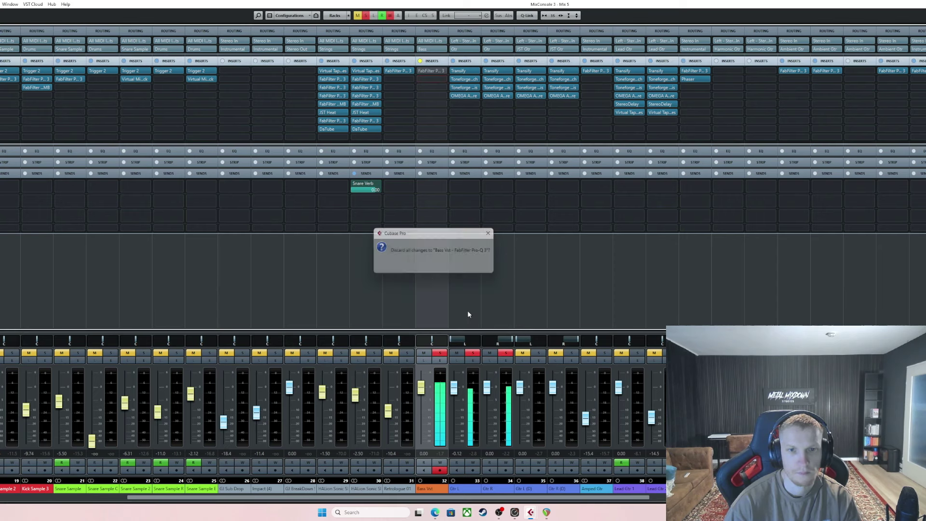
click(505, 352)
click(473, 353)
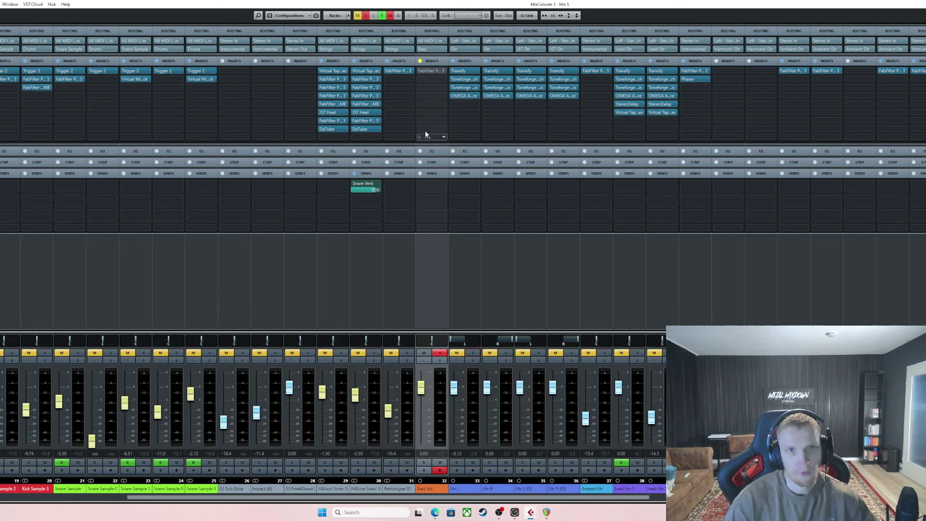
Reactivate the first Pro-Q 3 on Bass Vst and open it to view its EQ curve during playback
drag(420, 73, 421, 73)
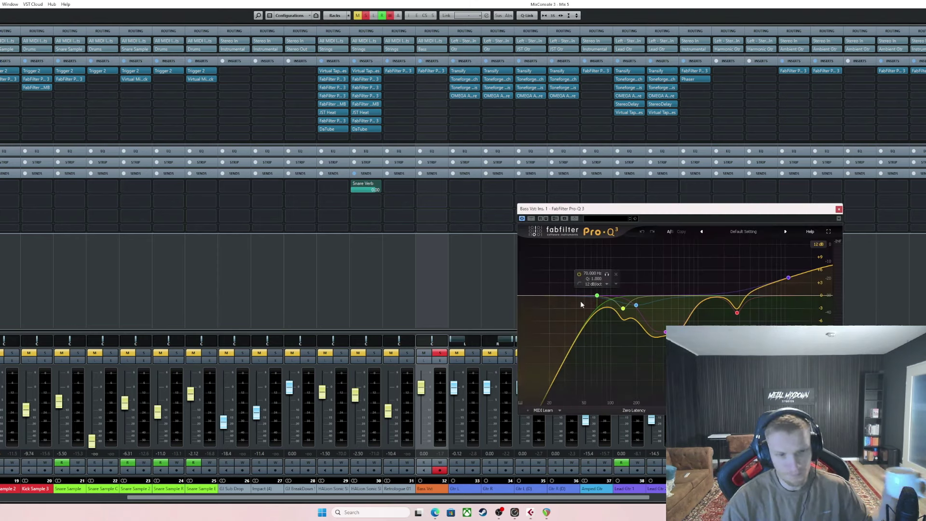
mouse_move(642, 332)
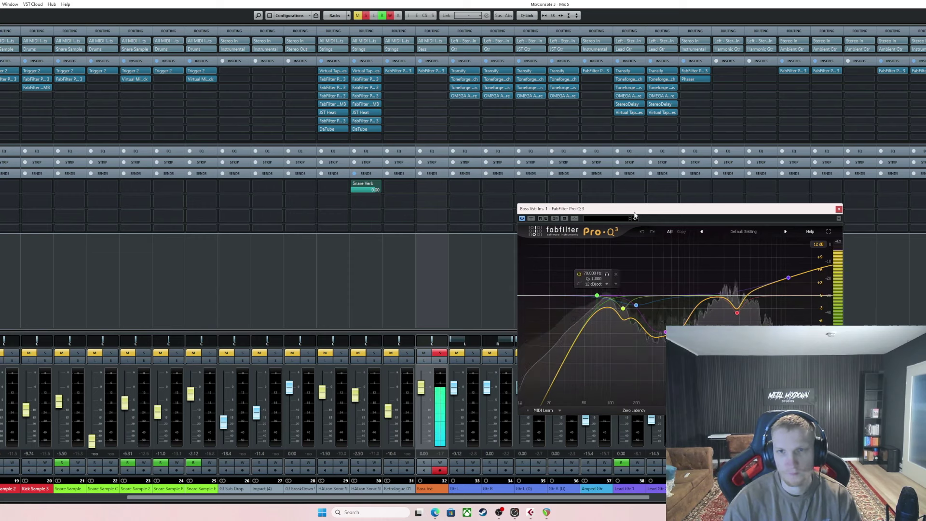
drag(636, 213, 525, 205)
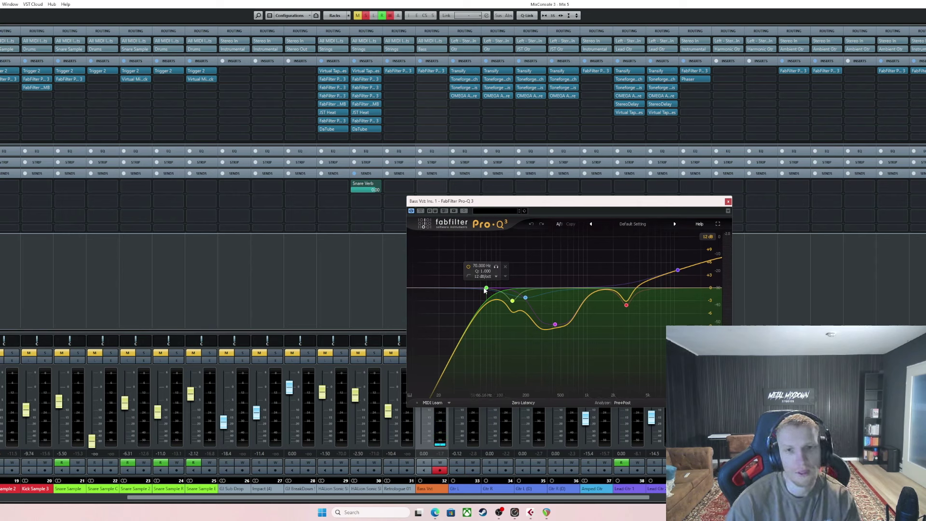
drag(532, 202, 459, 194)
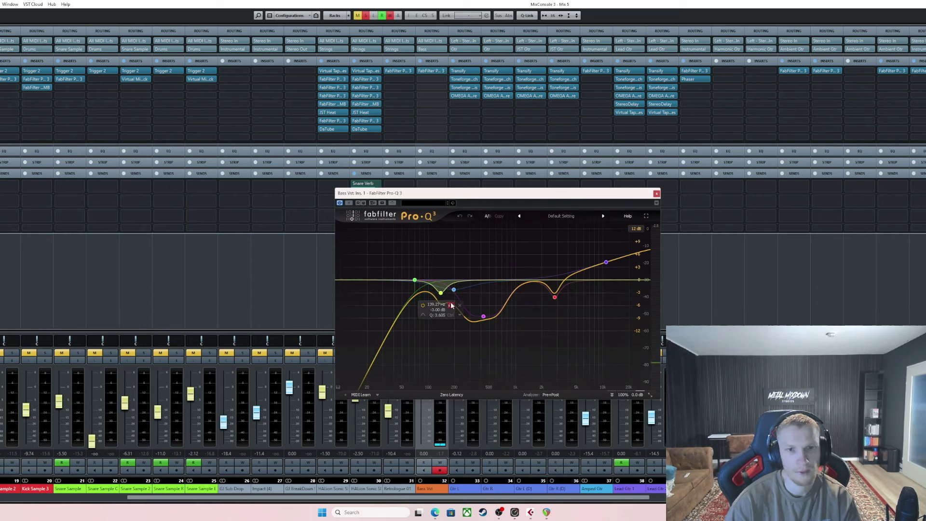
Audition the 139.27 Hz cut band in isolation while the bass plays, then end the band solo
click(451, 305)
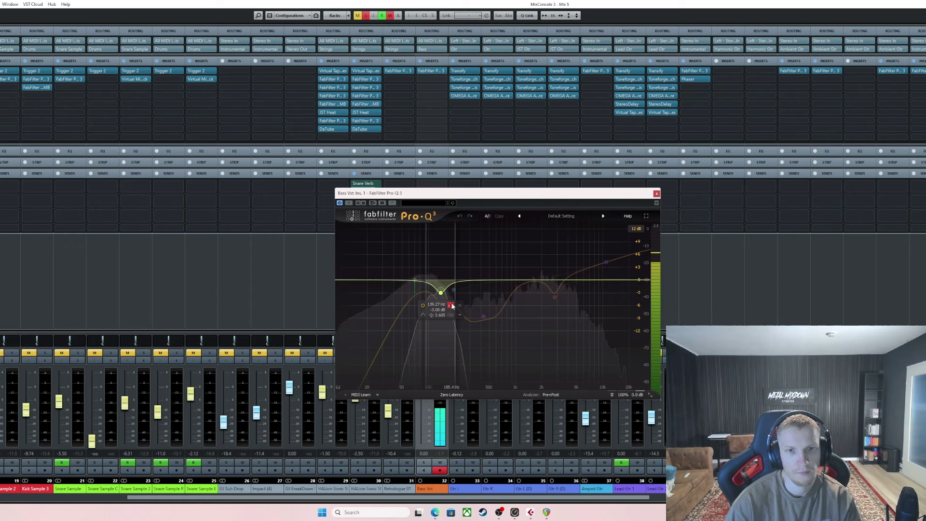
click(451, 306)
click(441, 293)
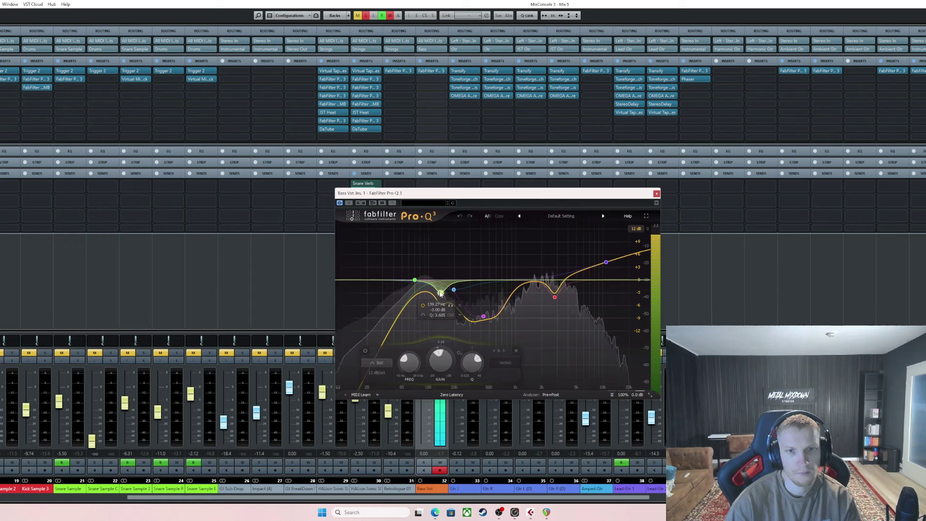
Select the 70 Hz low cut and the 139 Hz band together and compare the bass with both bypassed and enabled
drag(386, 271, 448, 300)
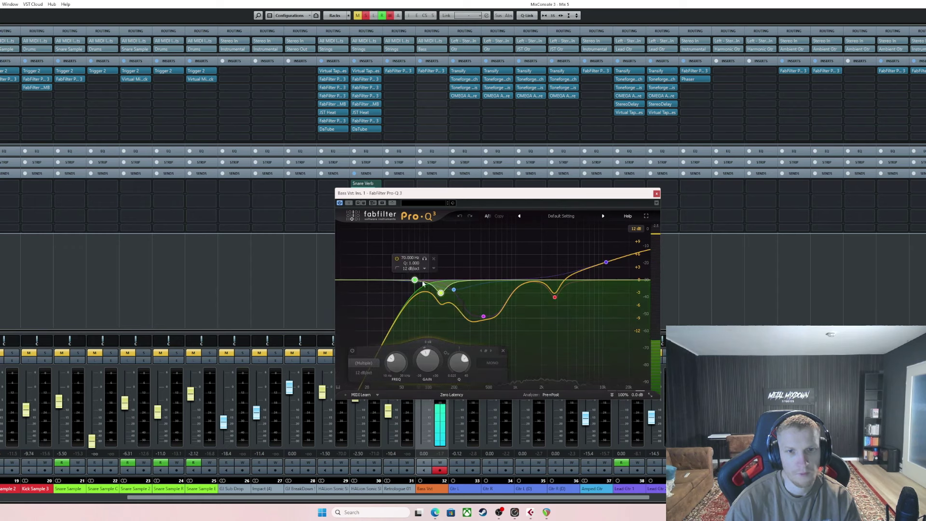
key(space)
click(397, 260)
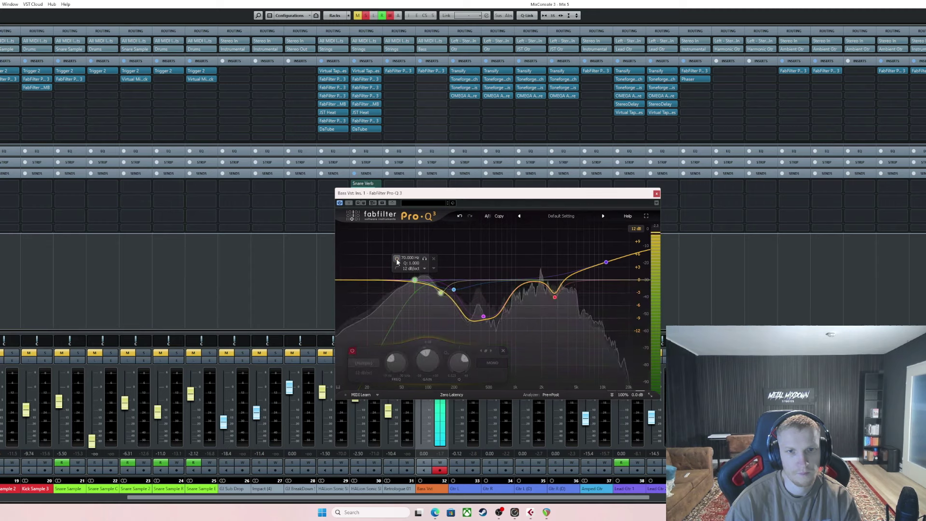
click(396, 259)
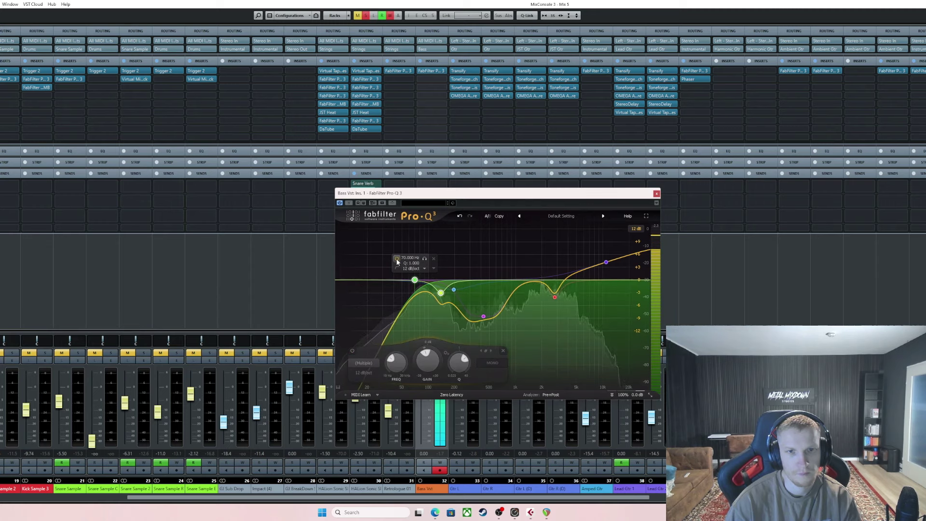
click(396, 260)
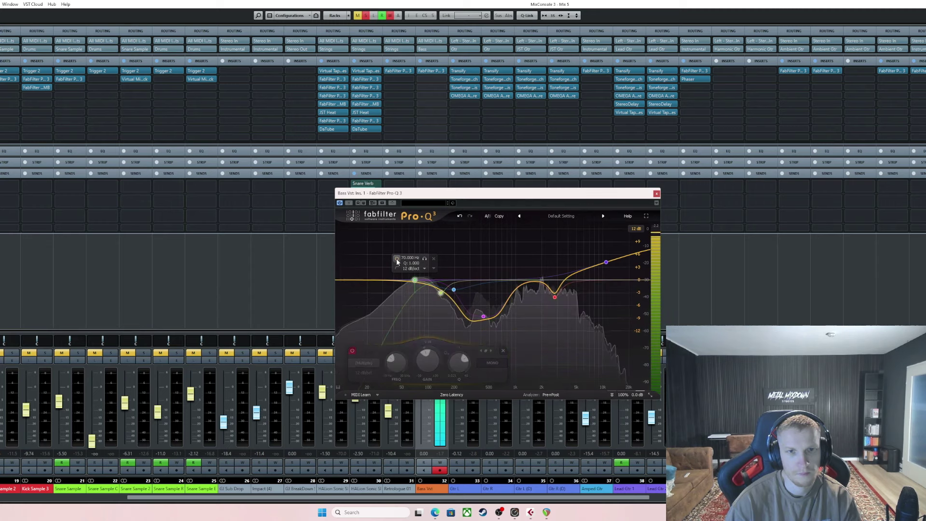
click(397, 259)
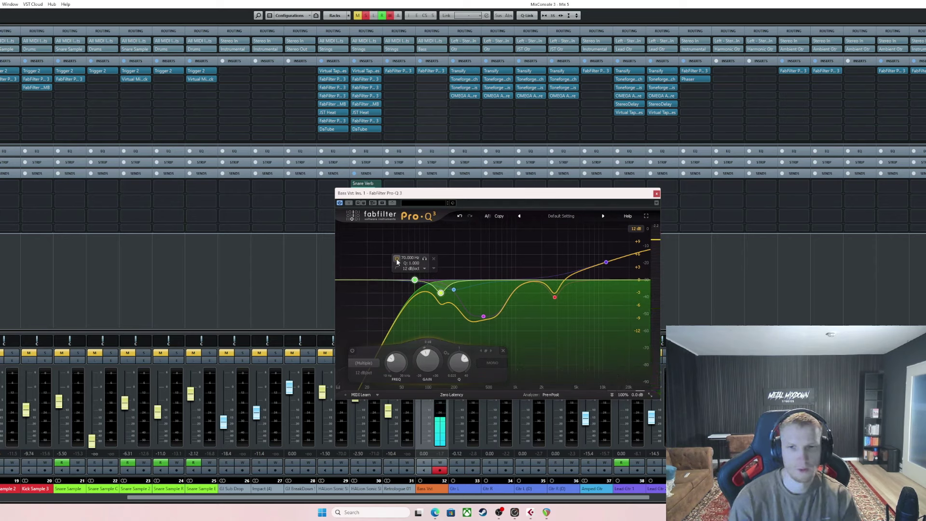
Add the cut near 196 Hz to the band selection and compare the bass with all three bands bypassed and enabled
mouse_move(455, 291)
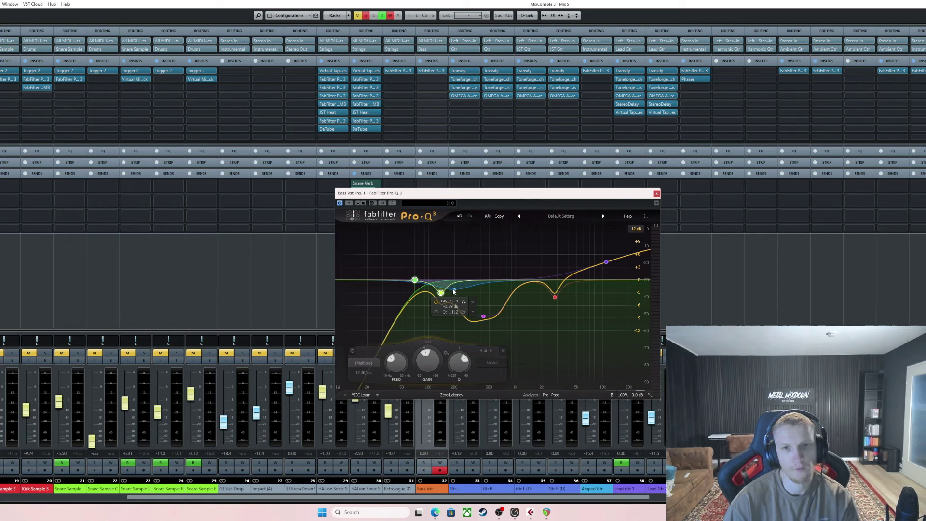
click(453, 291)
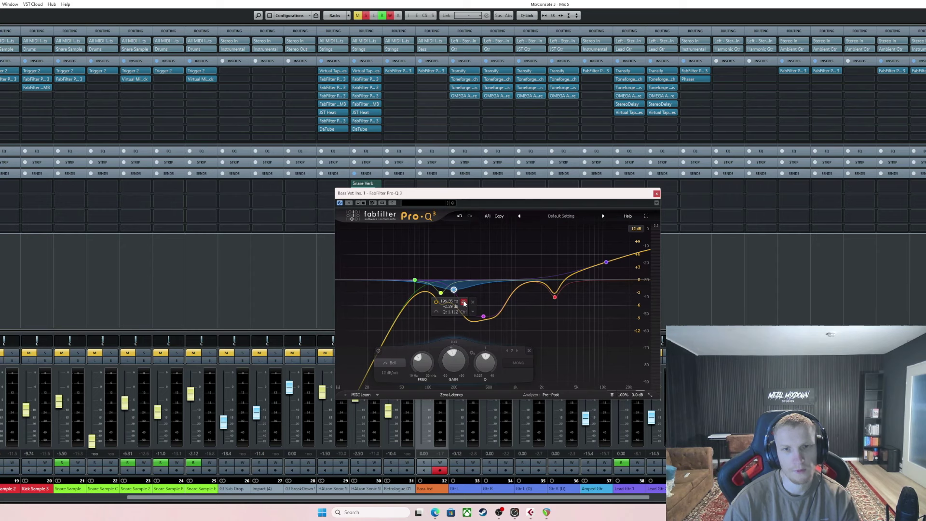
key(space)
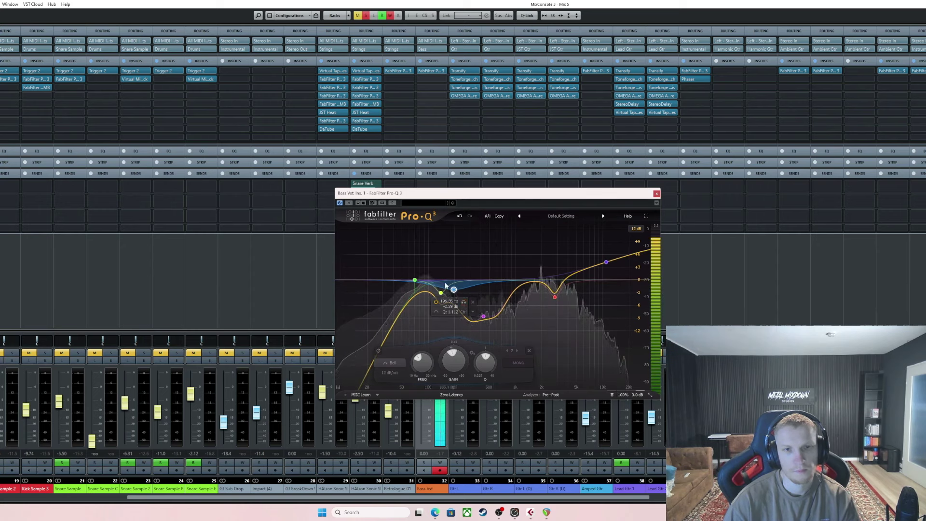
drag(465, 297, 398, 265)
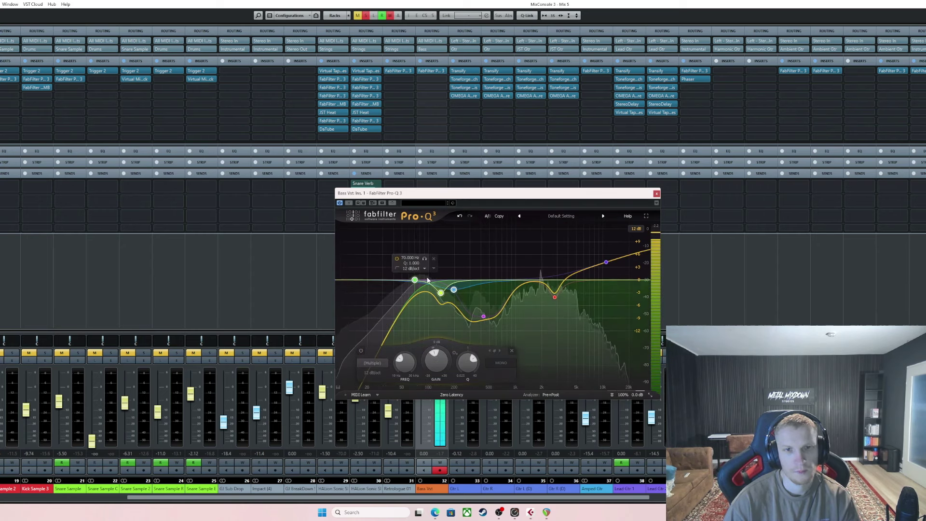
click(397, 259)
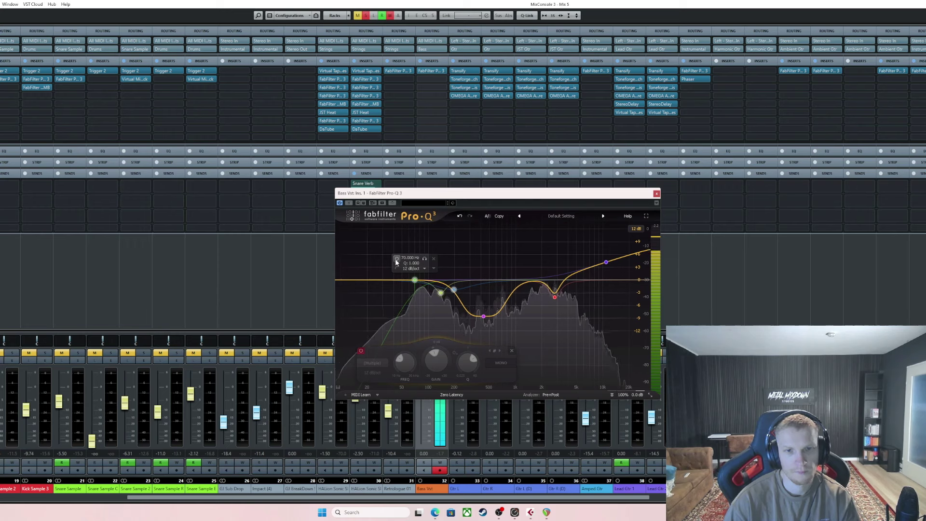
click(397, 259)
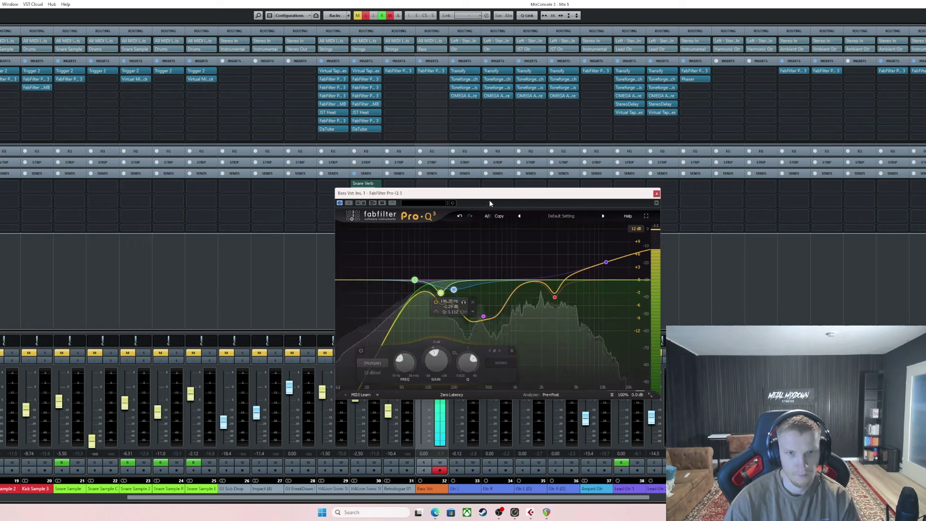
Solo the drum channels alongside Bass Vst in the mixer and play drums and bass together
drag(489, 203, 399, 166)
drag(291, 501, 638, 500)
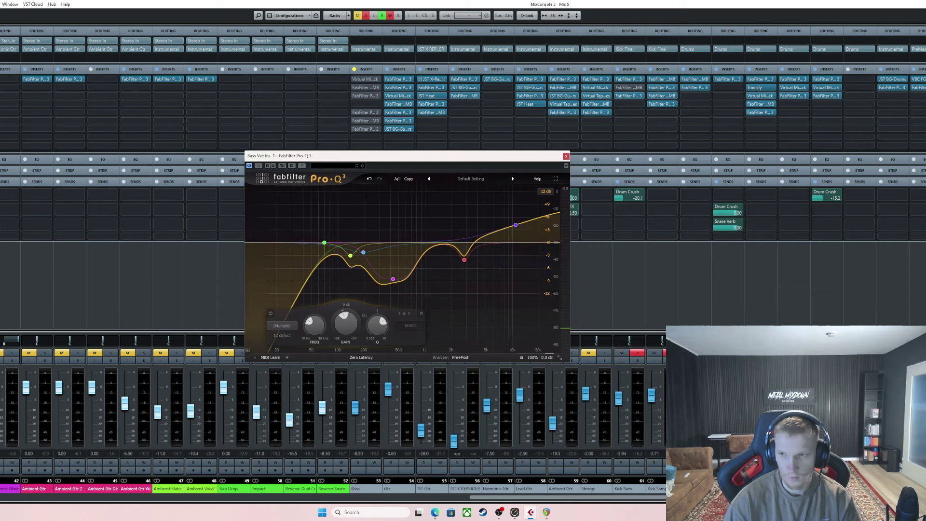
scroll(333, 410, right, 4)
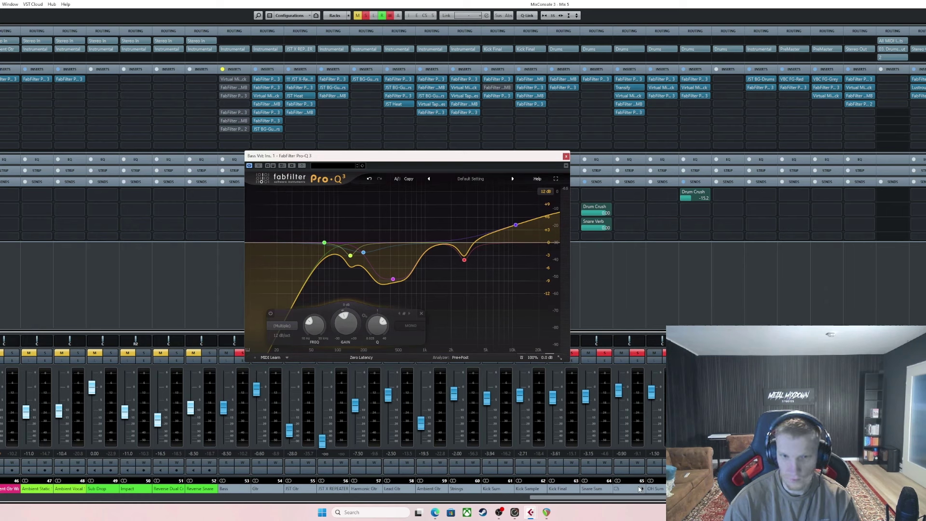
drag(606, 500, 579, 502)
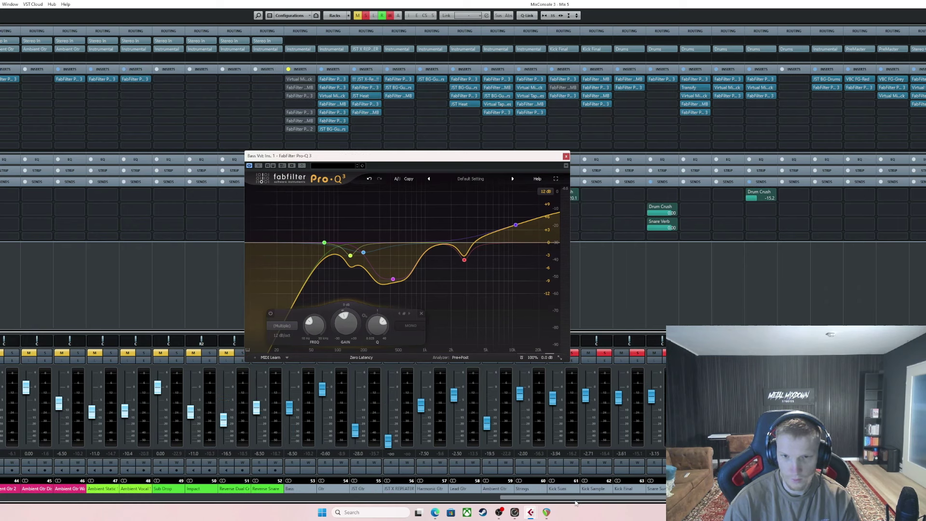
drag(573, 503, 193, 504)
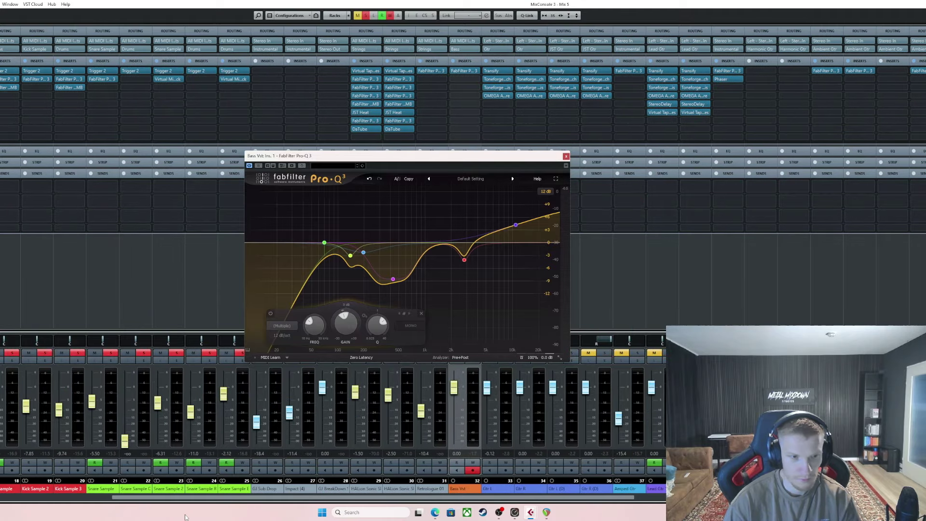
drag(192, 516, 135, 520)
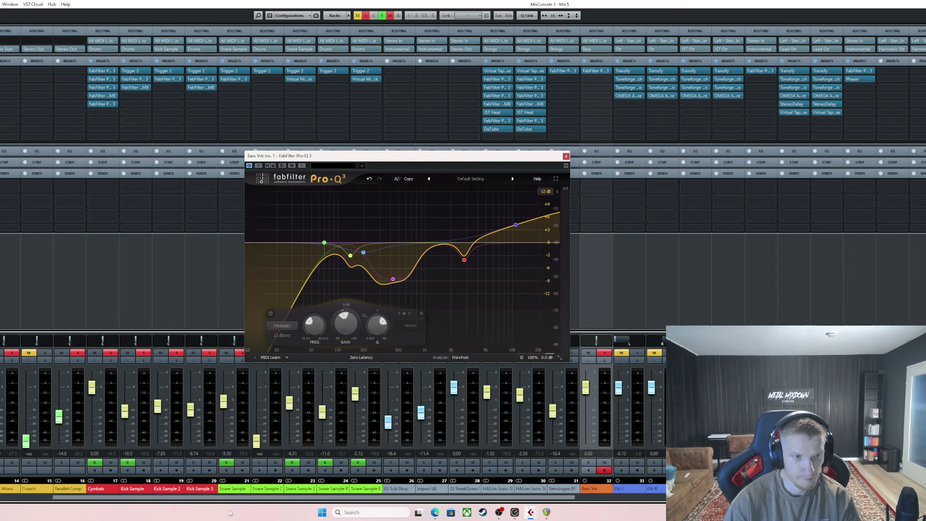
drag(249, 499, 264, 499)
key(space)
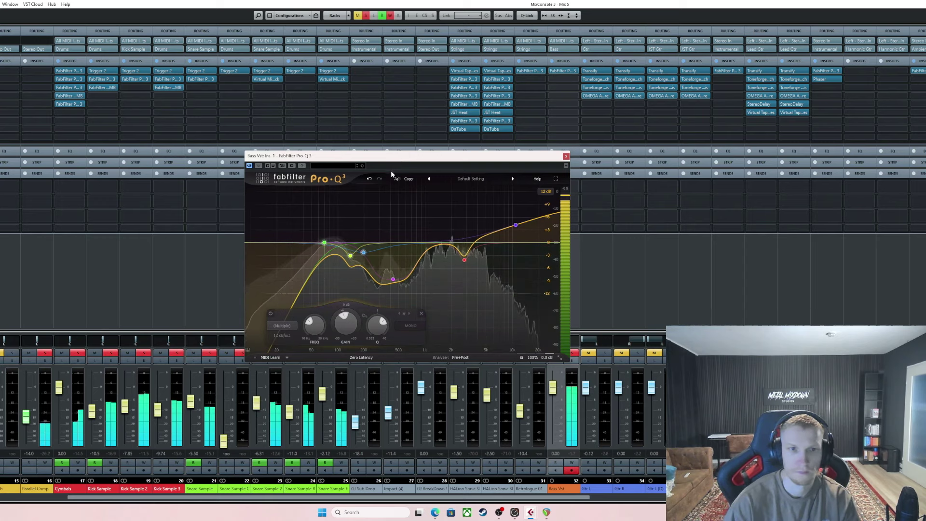
Select the four lowest Pro-Q 3 bands, up to the 429 Hz cut, and bypass them to hear the bass against the drums
mouse_move(379, 226)
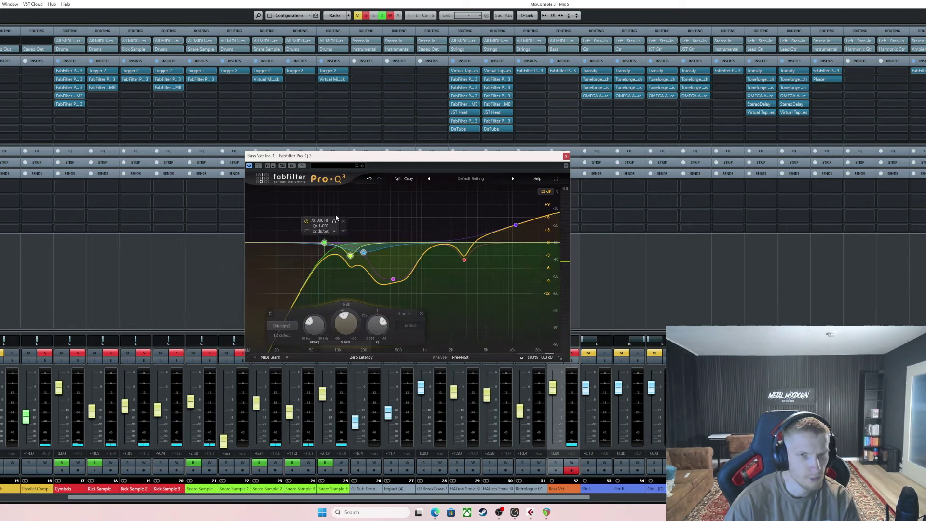
drag(352, 158, 441, 143)
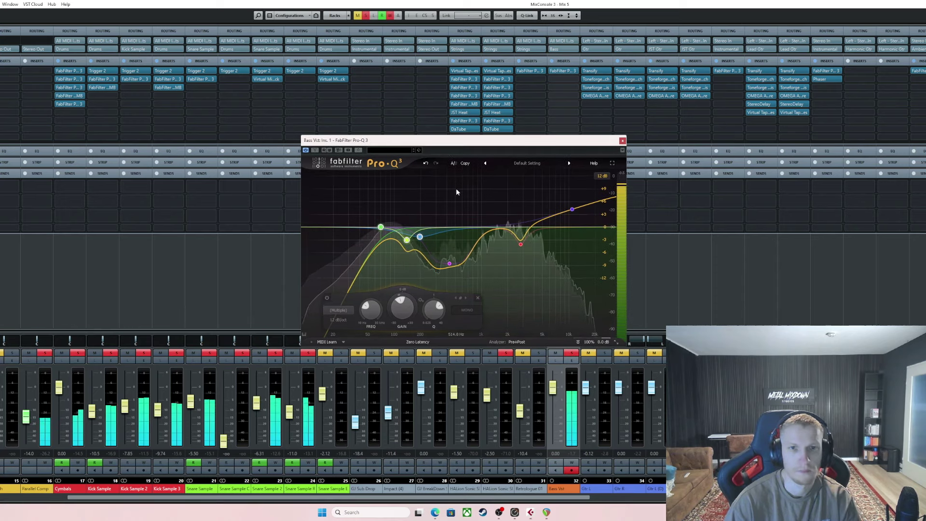
drag(458, 191, 338, 271)
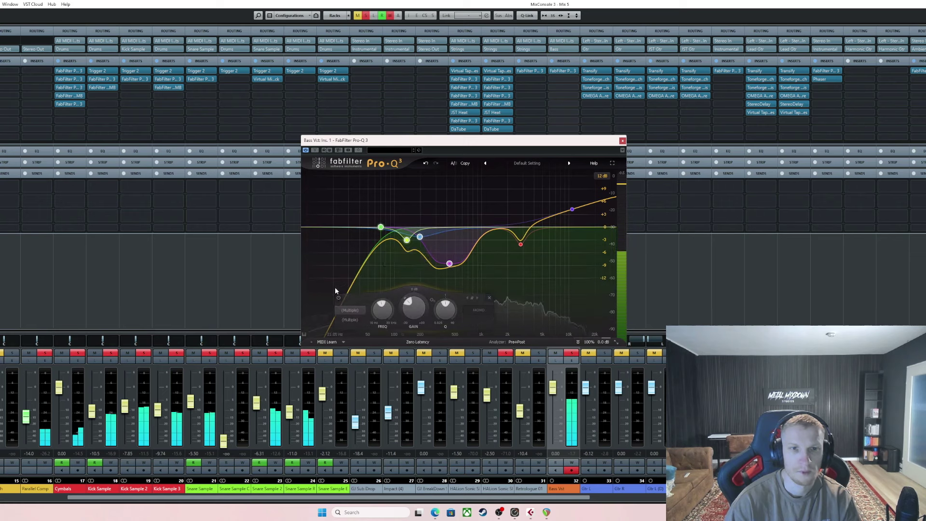
drag(341, 203, 464, 274)
click(432, 243)
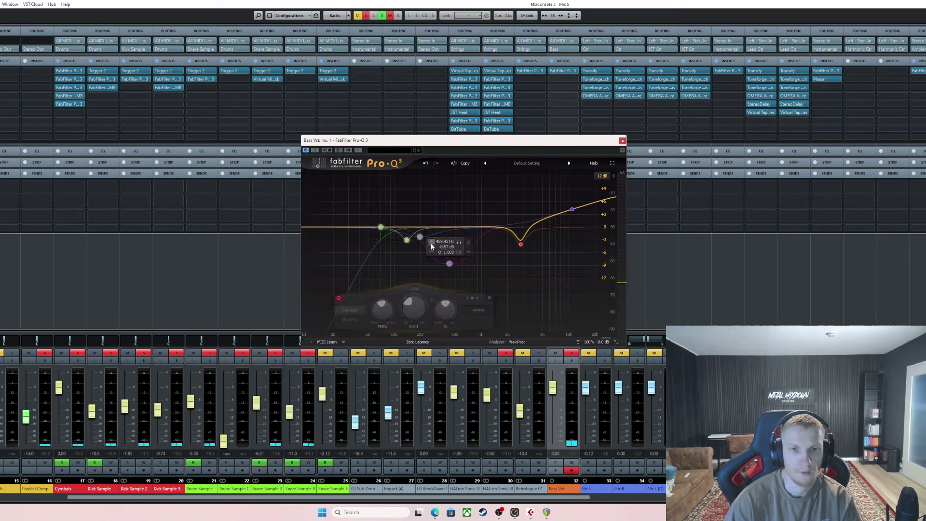
key(space)
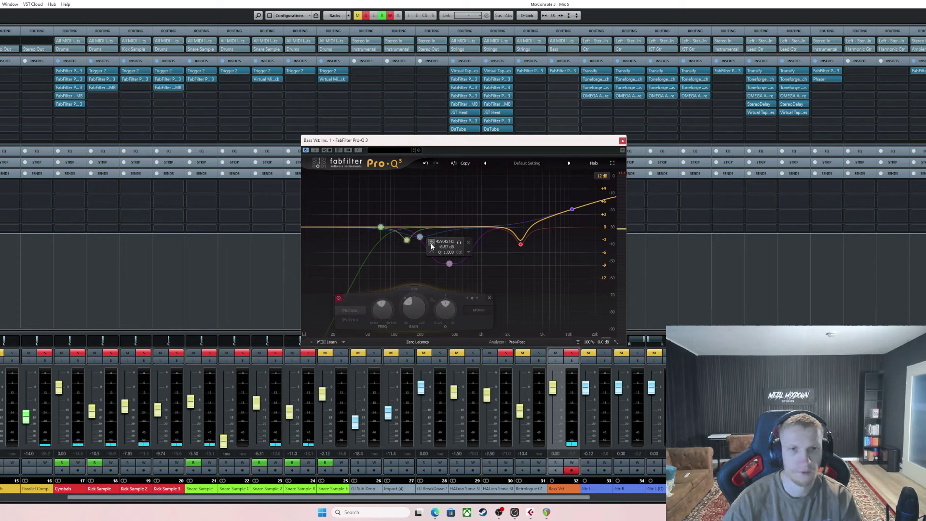
Re-enable the four lowest Pro-Q 3 bands and play the bass with the drums for comparison
mouse_move(368, 204)
drag(343, 195, 482, 284)
mouse_move(357, 242)
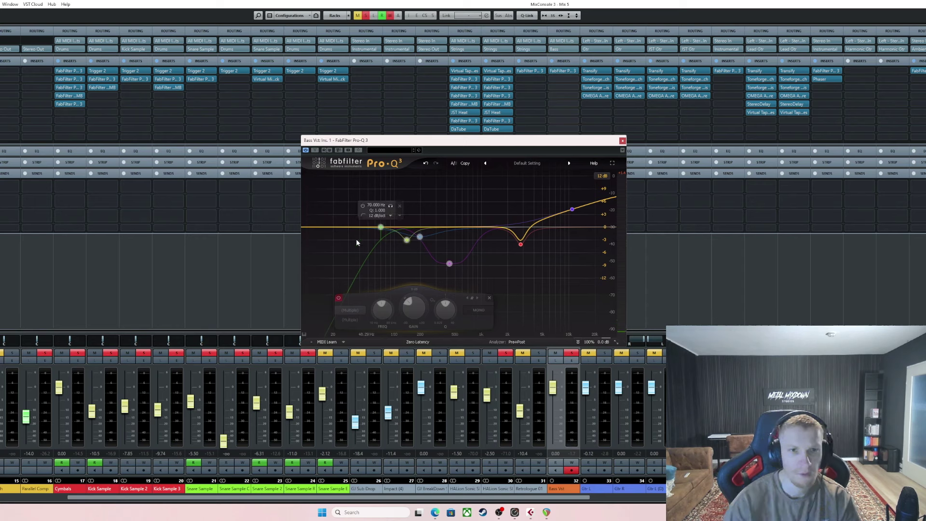
drag(353, 197, 482, 281)
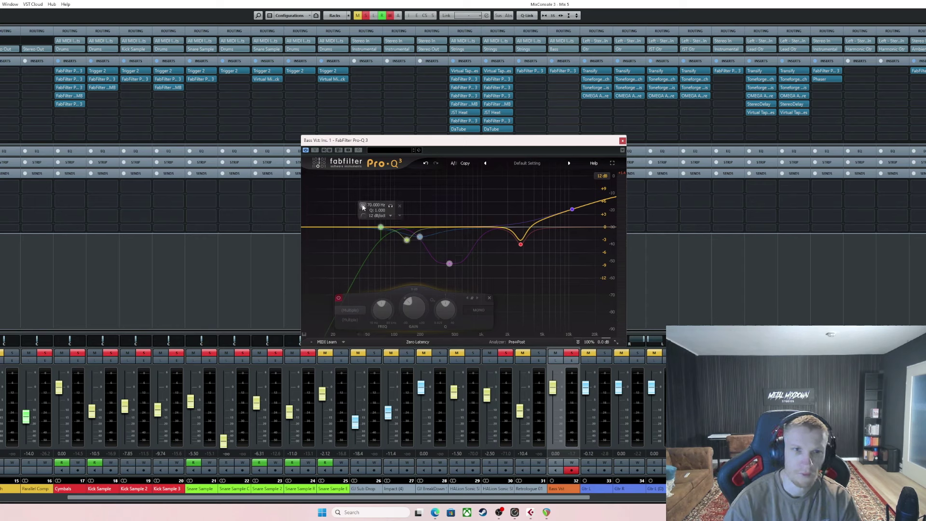
click(363, 208)
key(space)
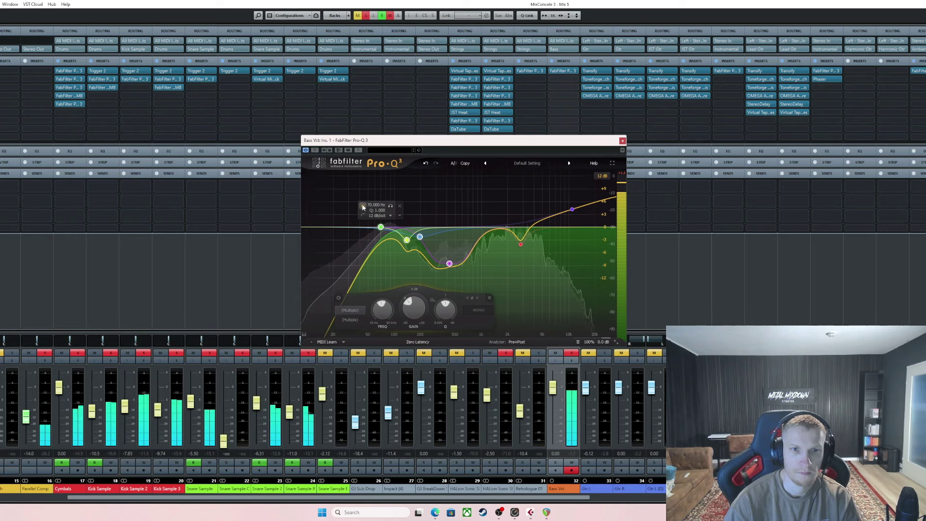
Compare the bass against the drums with the four lowest Pro-Q 3 bands bypassed and re-enabled
click(363, 208)
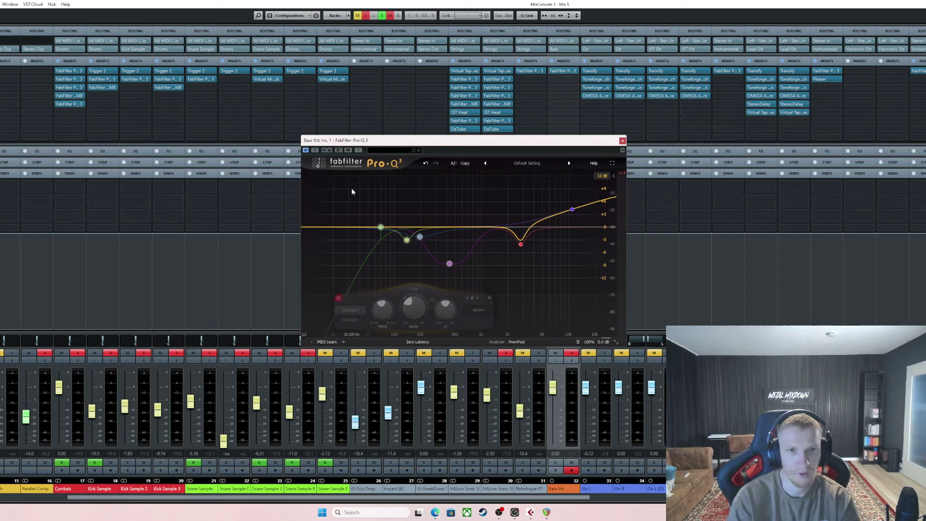
mouse_move(374, 205)
drag(342, 192, 465, 274)
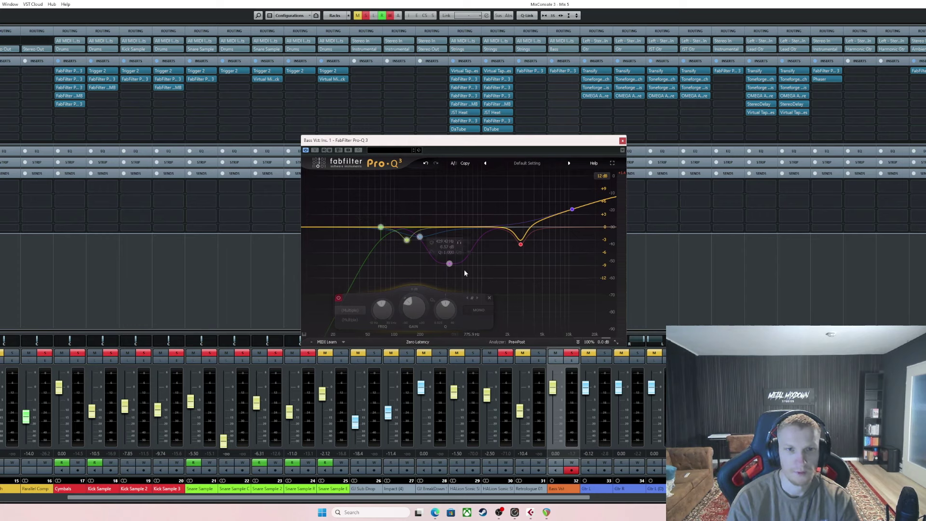
key(space)
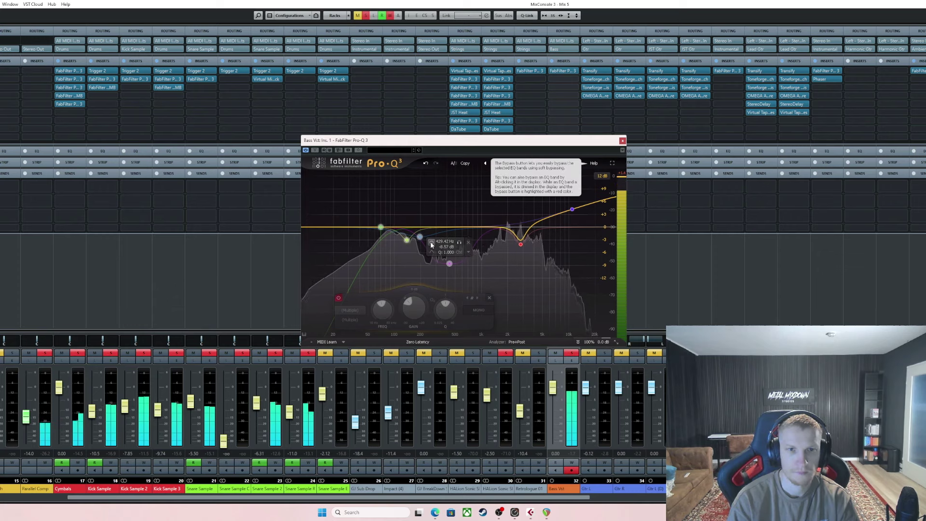
click(432, 245)
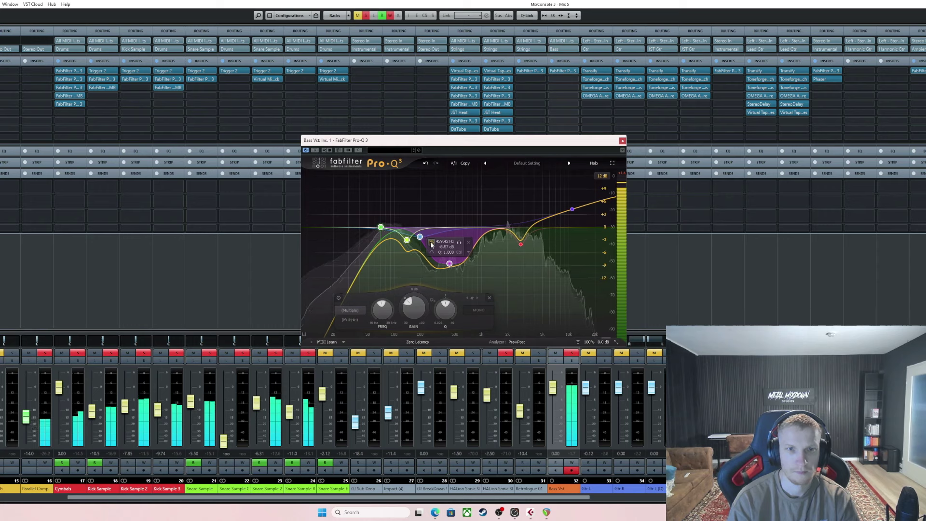
key(space)
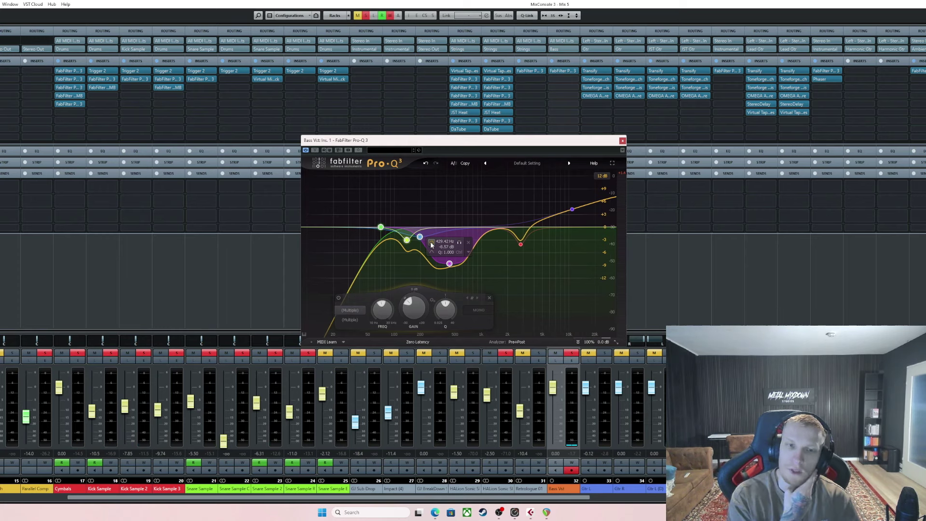
Audition the narrow Pro-Q 3 cut at 2814 Hz in isolation, and hear the bass and drums with that cut bypassed
click(471, 226)
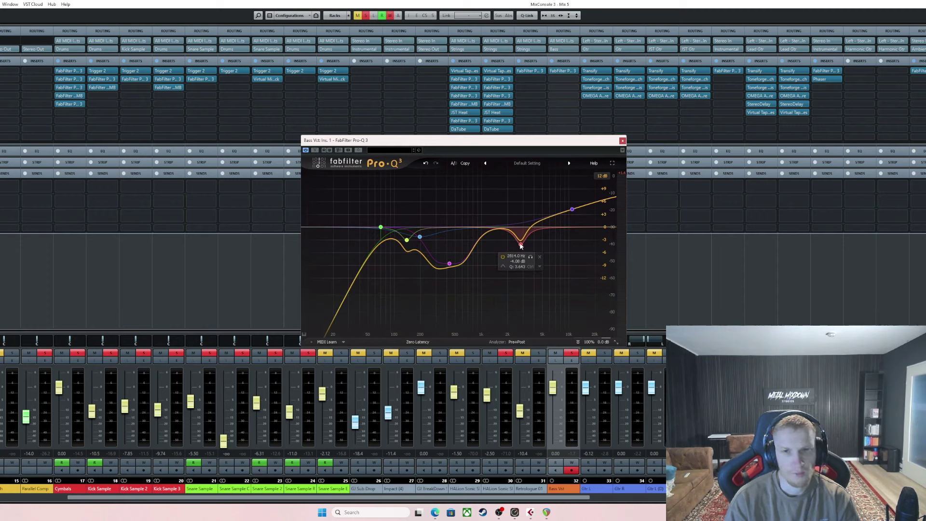
click(530, 259)
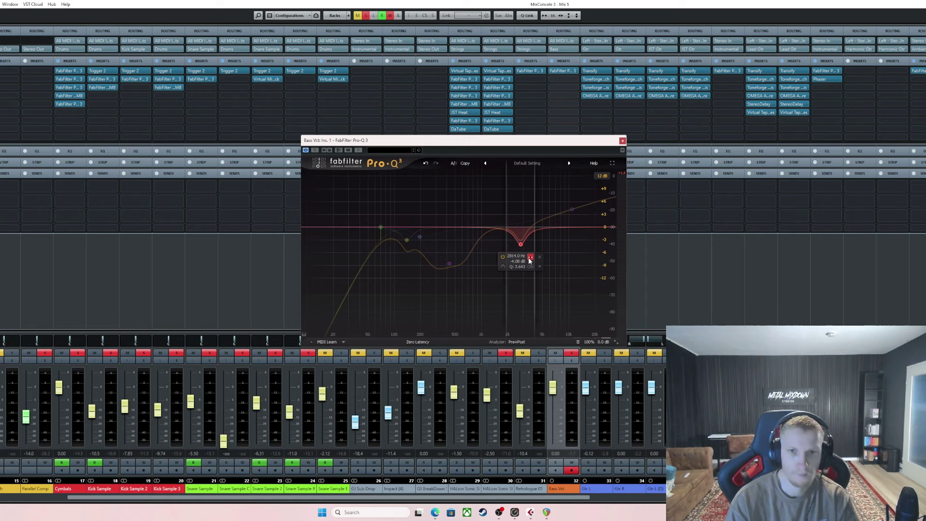
key(space)
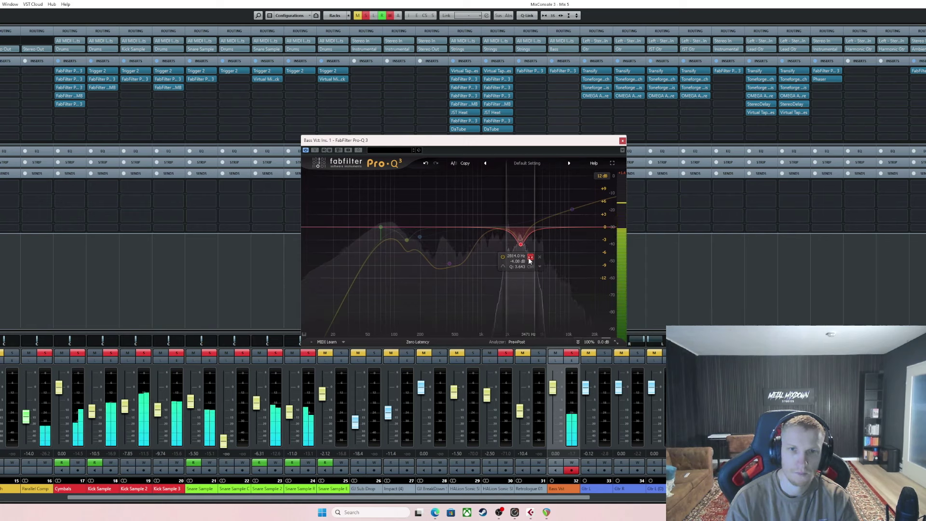
click(530, 257)
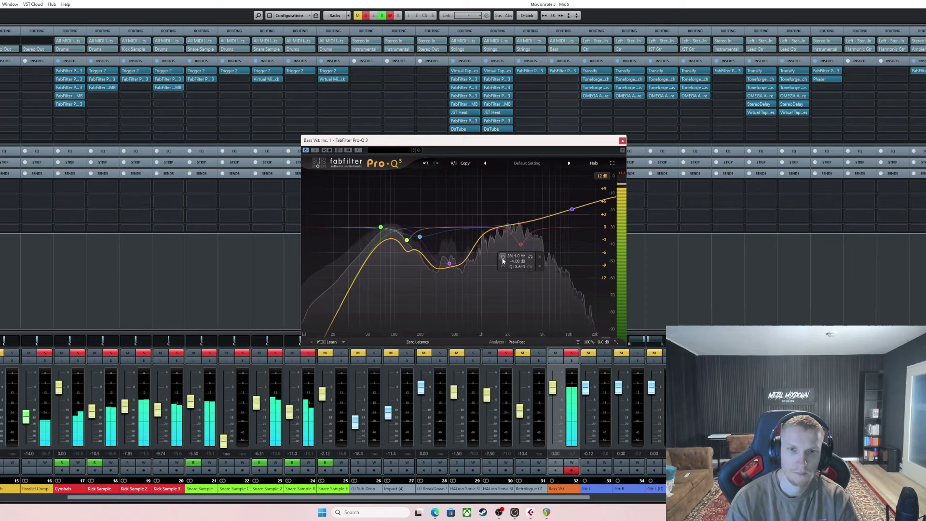
Select the high-shelf boost and compare the bass with the drums while the shelf is bypassed and enabled
click(567, 206)
key(space)
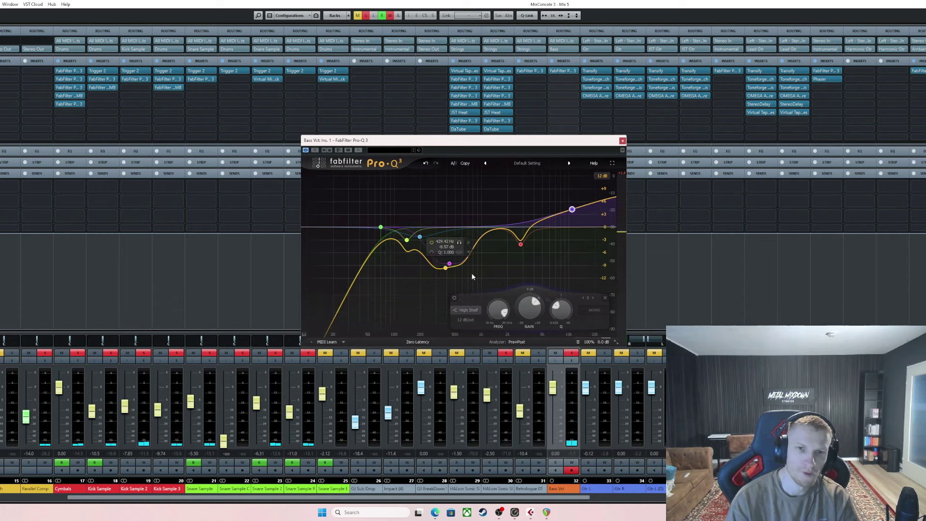
key(space)
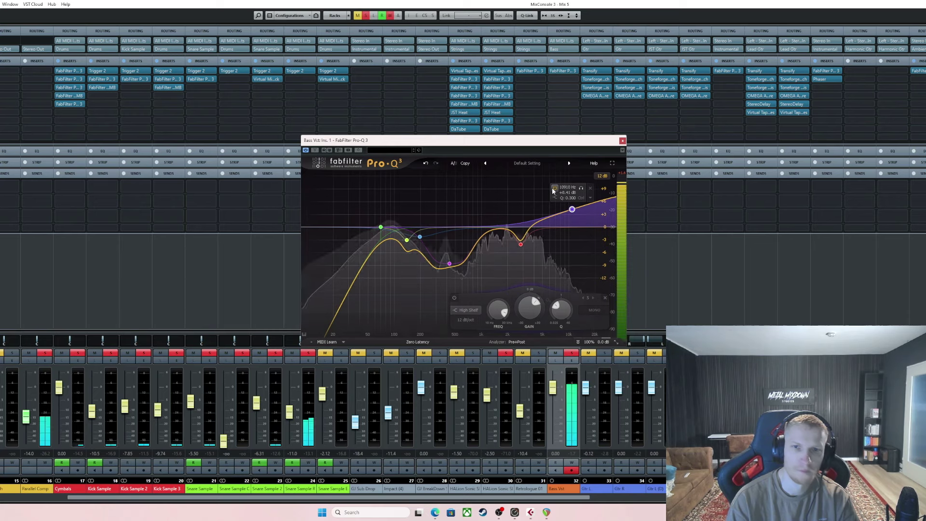
click(554, 190)
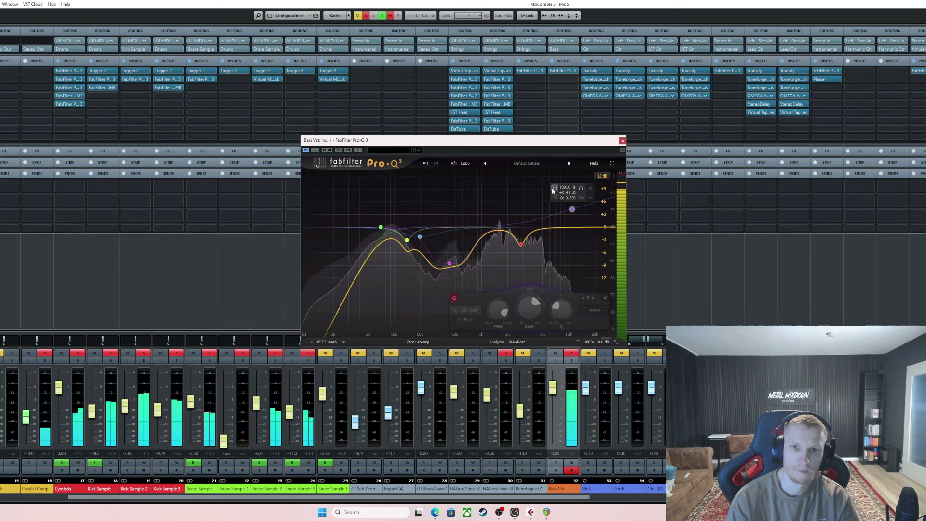
click(554, 190)
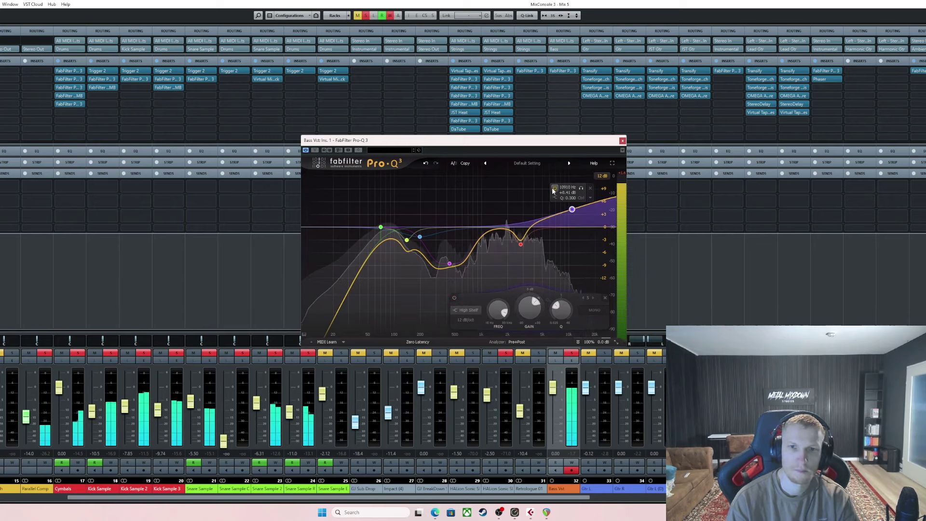
key(space)
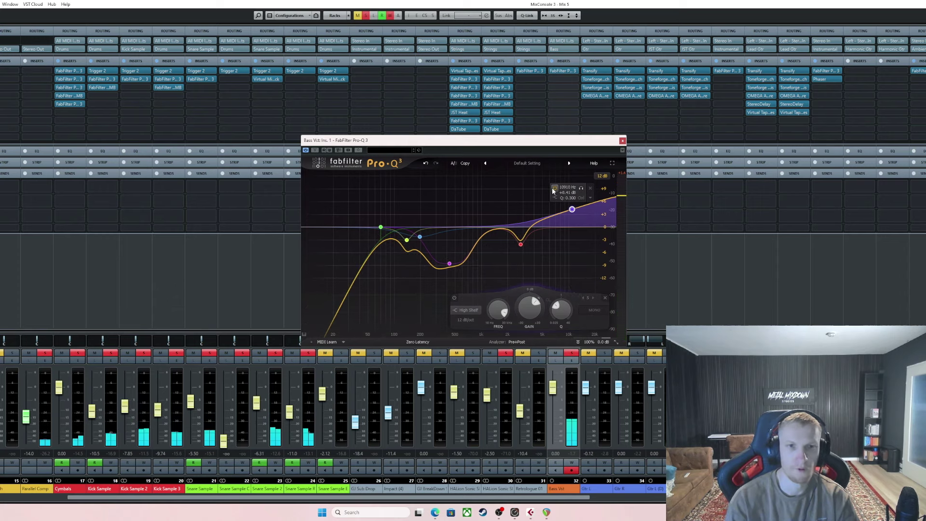
Close the Bass Vst's Pro-Q 3 window and clear all solos in the mixer
click(623, 141)
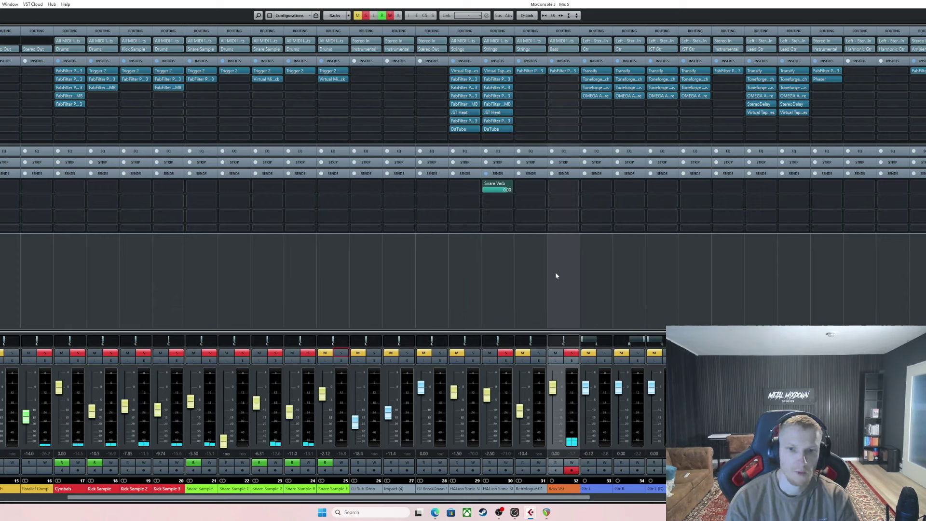
click(368, 15)
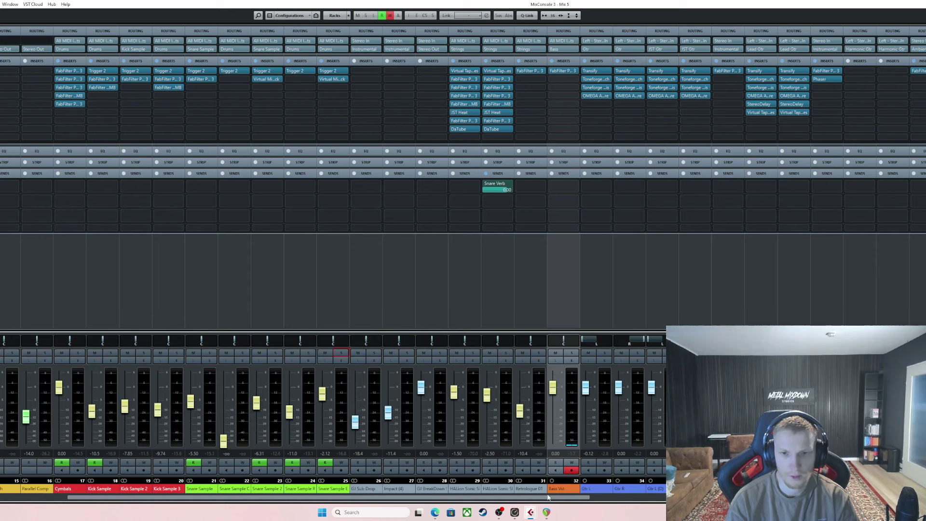
Find the Bass group channel 53 in the mixer, select it and solo it
scroll(550, 500, right, 10)
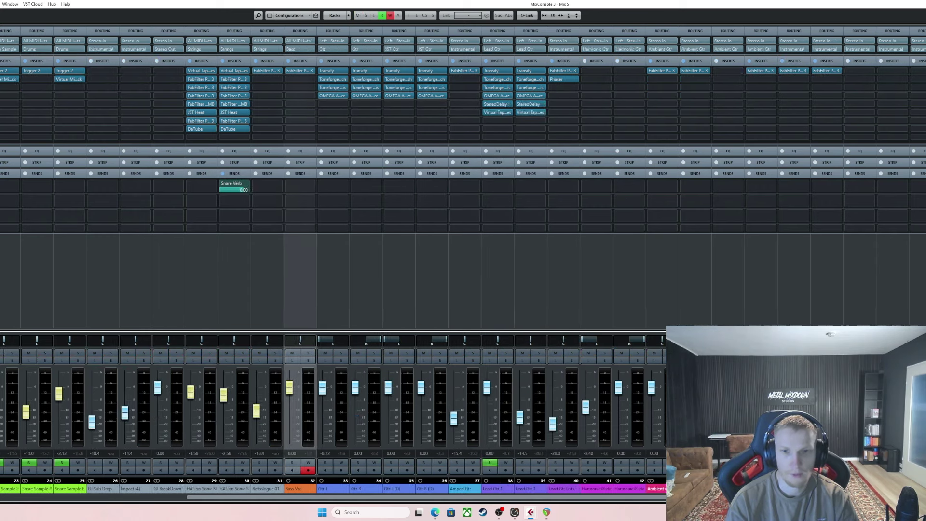
scroll(550, 501, right, 1)
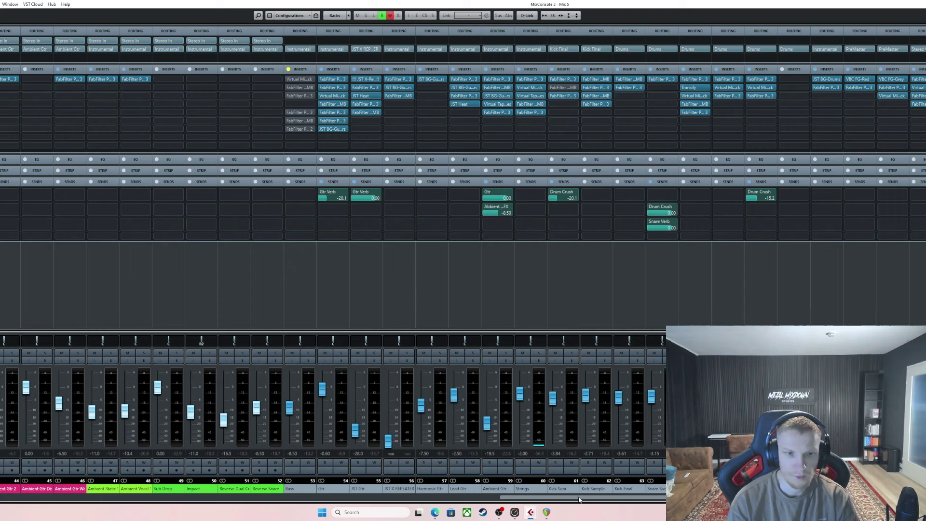
drag(572, 499, 512, 506)
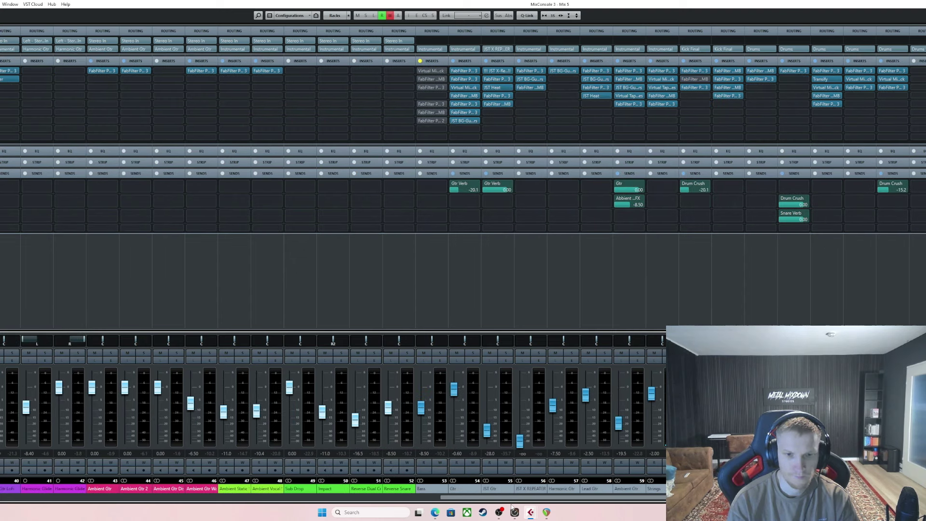
click(419, 488)
scroll(447, 500, left, 1)
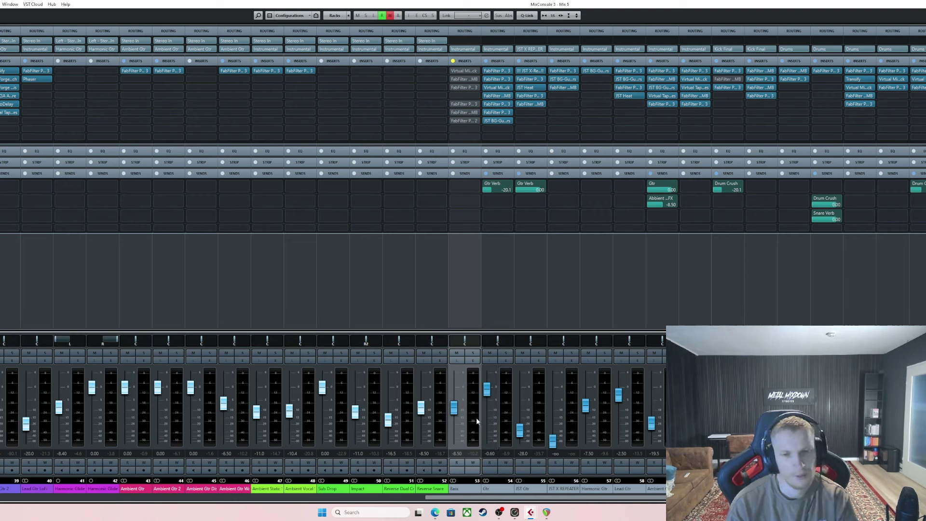
key(Right)
click(461, 490)
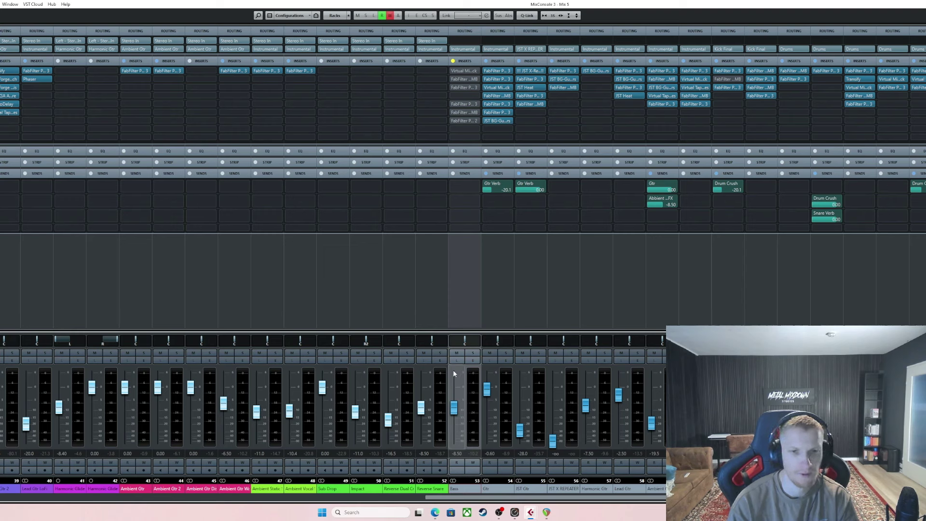
click(473, 353)
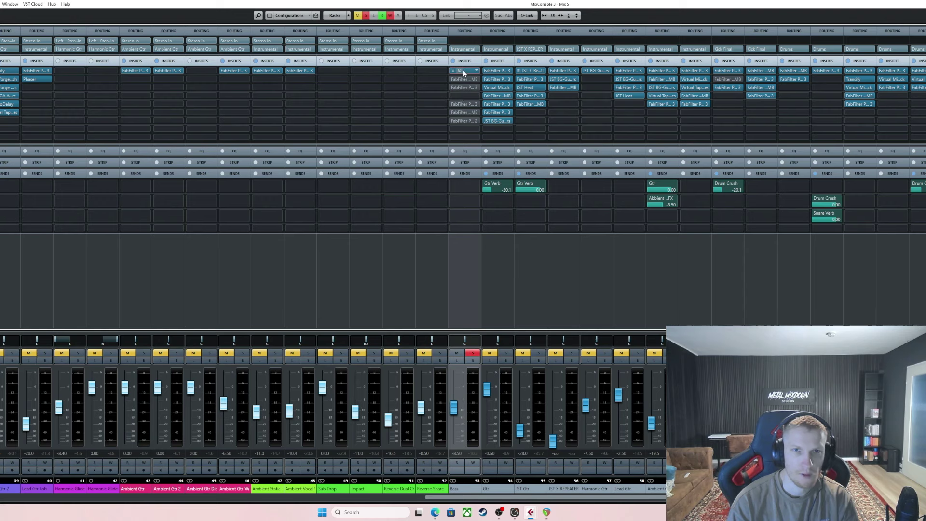
Enable and open the Virtual Mix Rack on the Bass group's first insert and examine its Virtual Channel, FG-S and SD-PE1 modules
drag(474, 124, 411, 146)
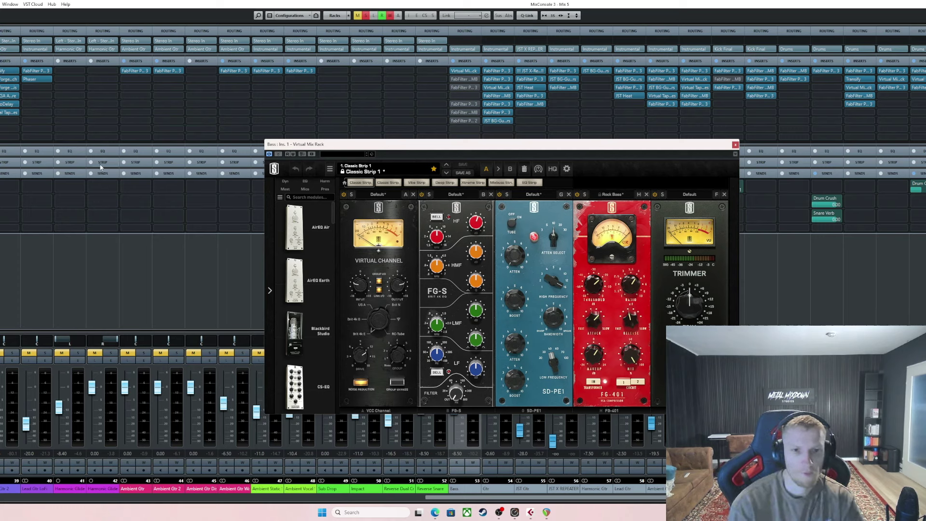
mouse_move(359, 358)
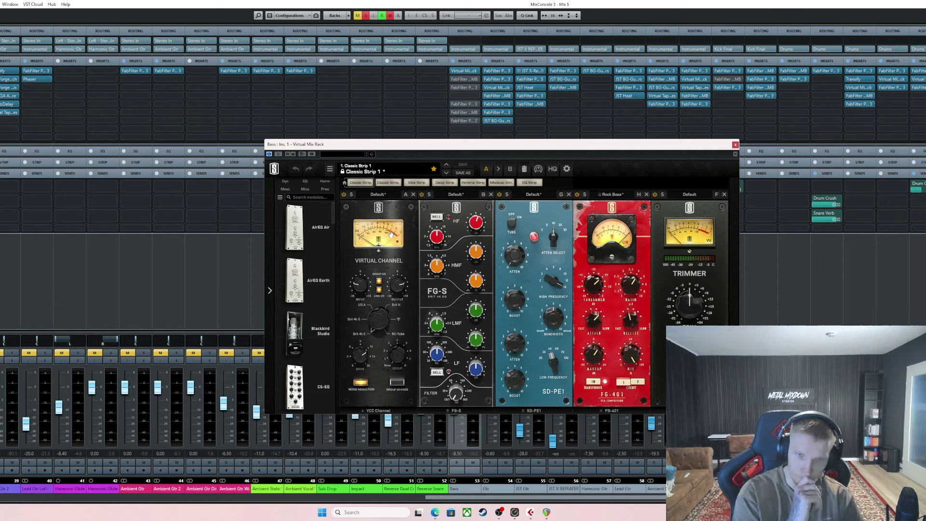
mouse_move(483, 223)
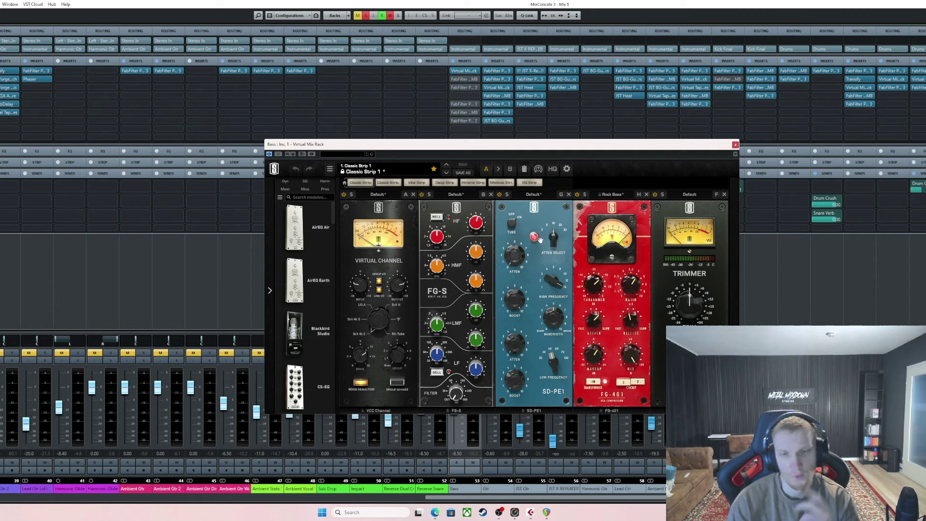
mouse_move(557, 242)
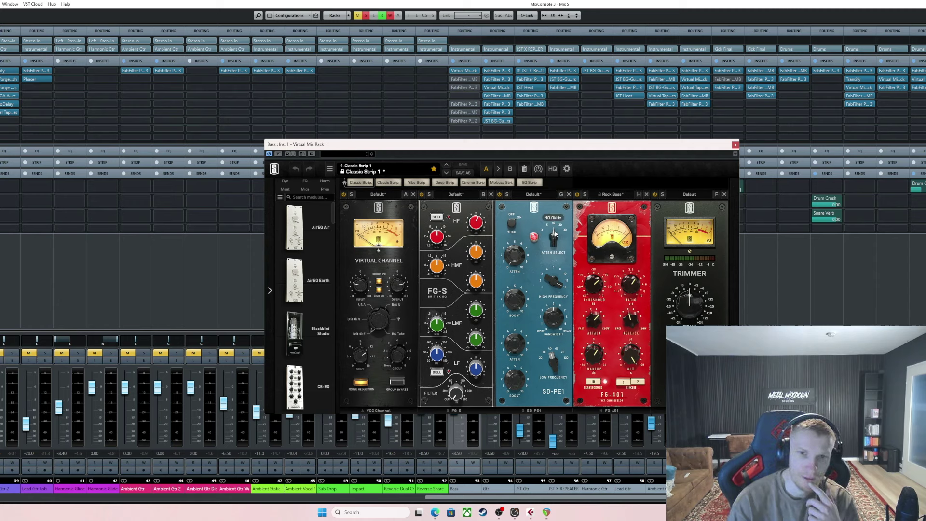
Examine the SD-PE1's Atten Select and high-frequency controls, and toggle the module off and on to compare the bass
drag(555, 235, 554, 244)
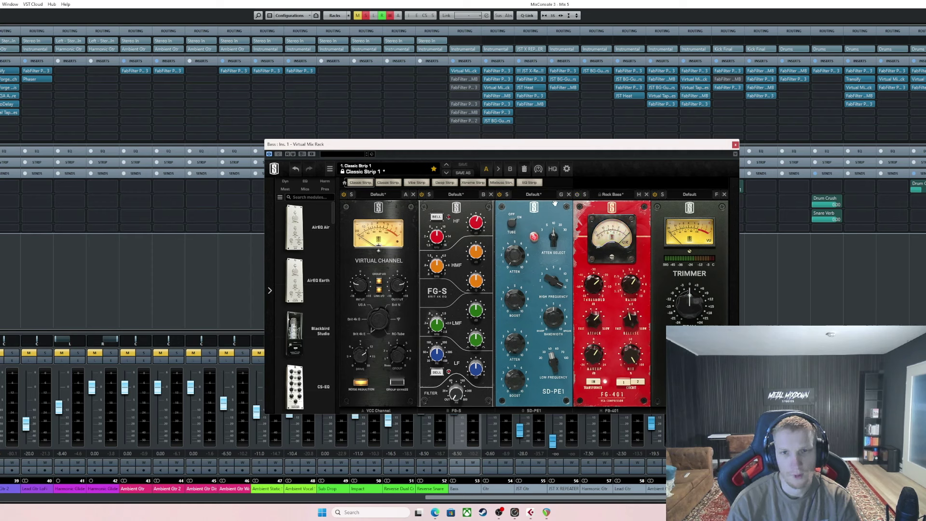
mouse_move(554, 279)
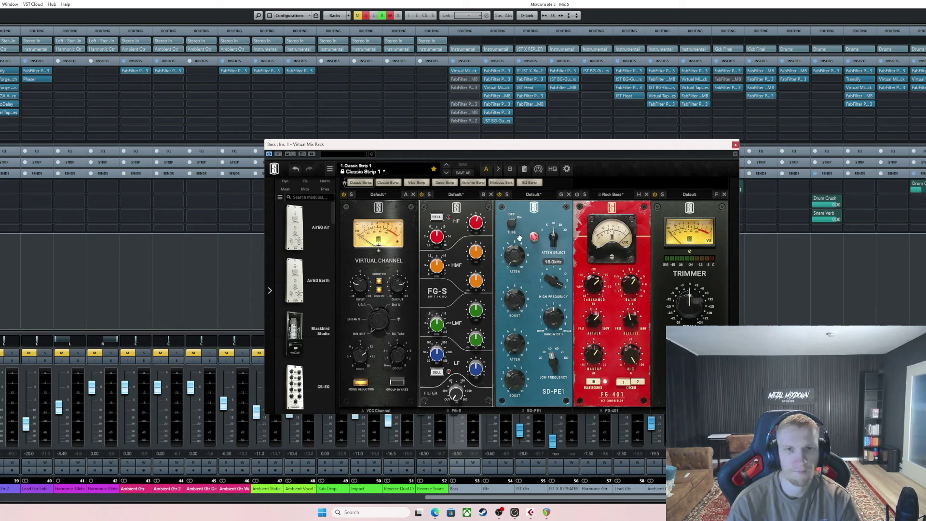
click(501, 196)
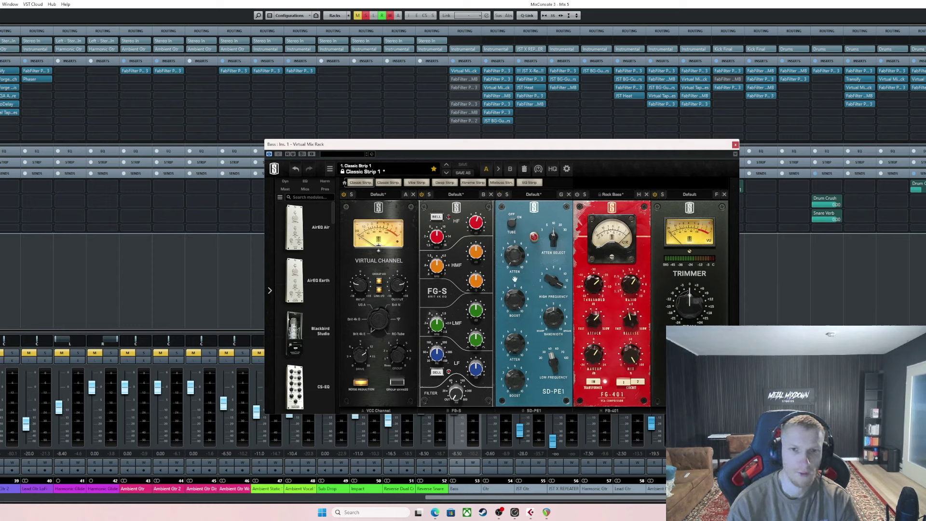
click(500, 195)
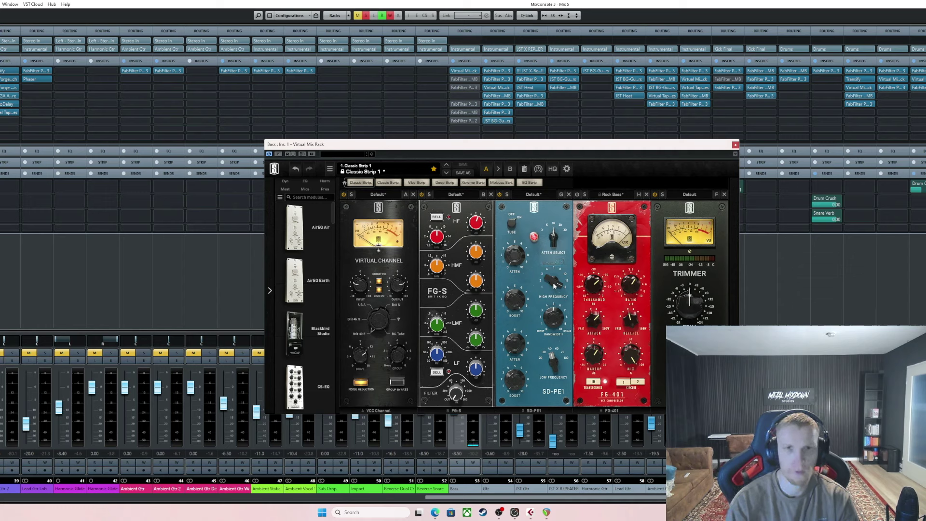
click(501, 195)
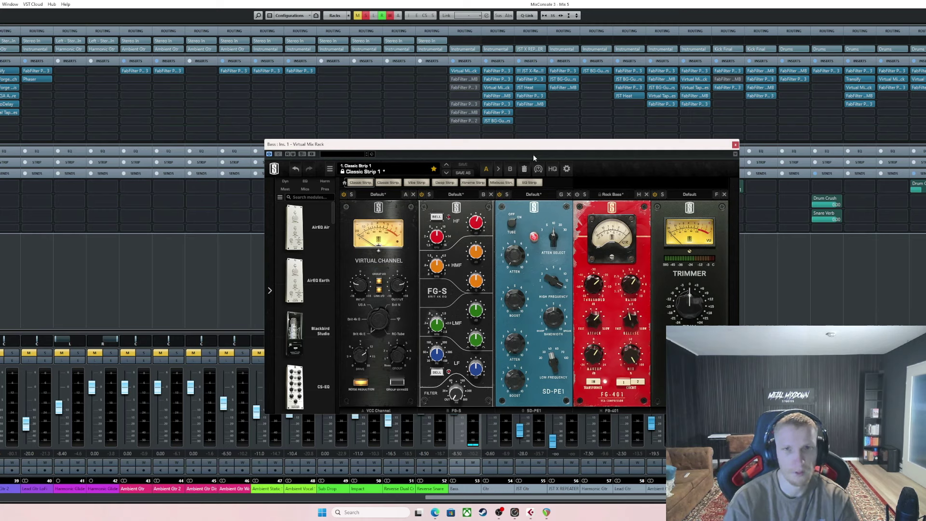
Add an FG-A equalizer module to the Bass group's Virtual Mix Rack between the SD-PE1 and the FG-401
drag(427, 157, 450, 112)
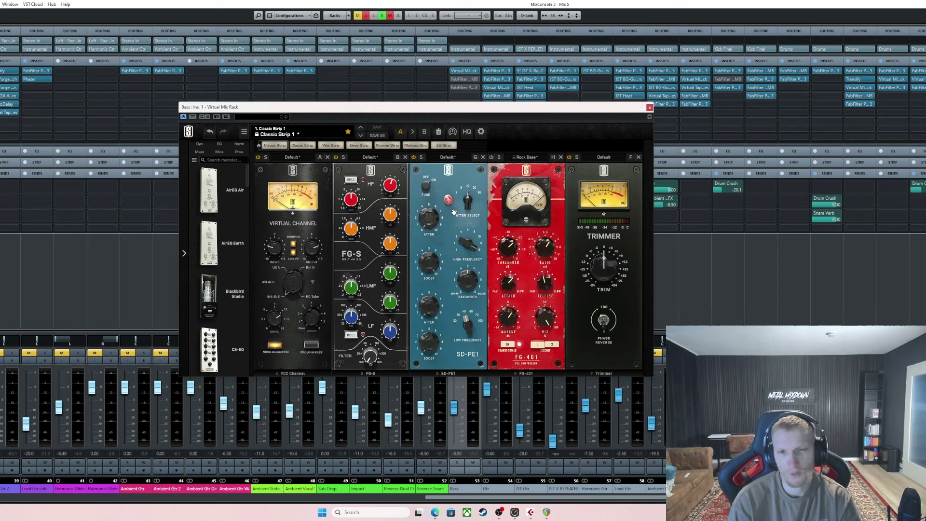
mouse_move(467, 210)
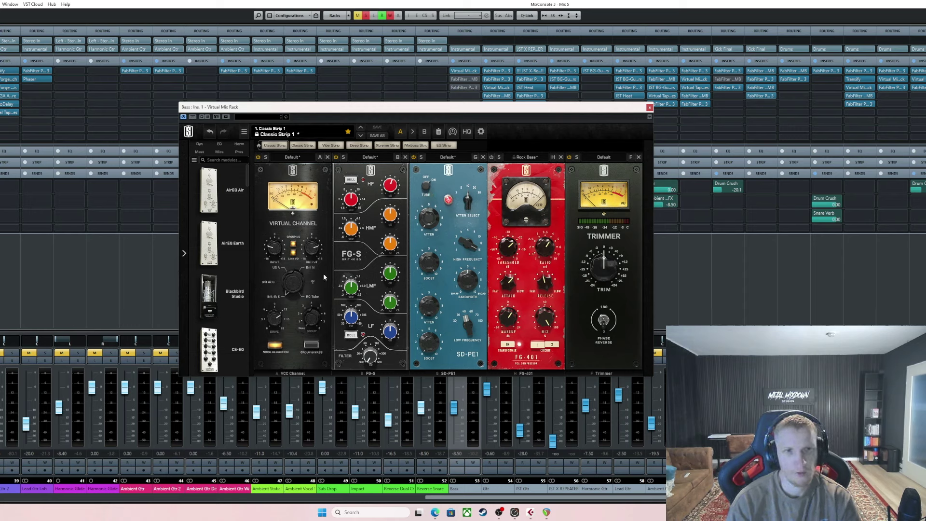
drag(244, 183, 511, 237)
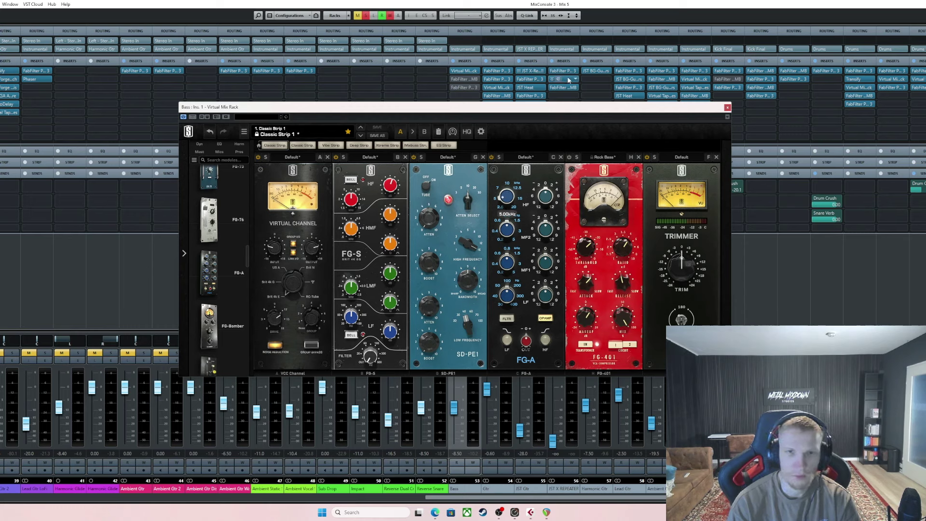
mouse_move(555, 232)
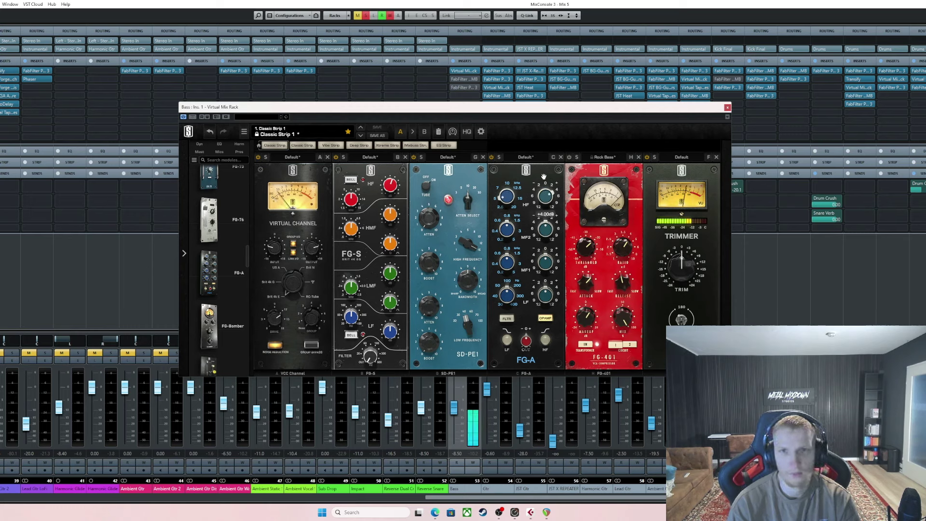
Try a high-frequency boost on the FG-A equalizer, reset its gain and remove the module from the rack
drag(563, 235, 550, 208)
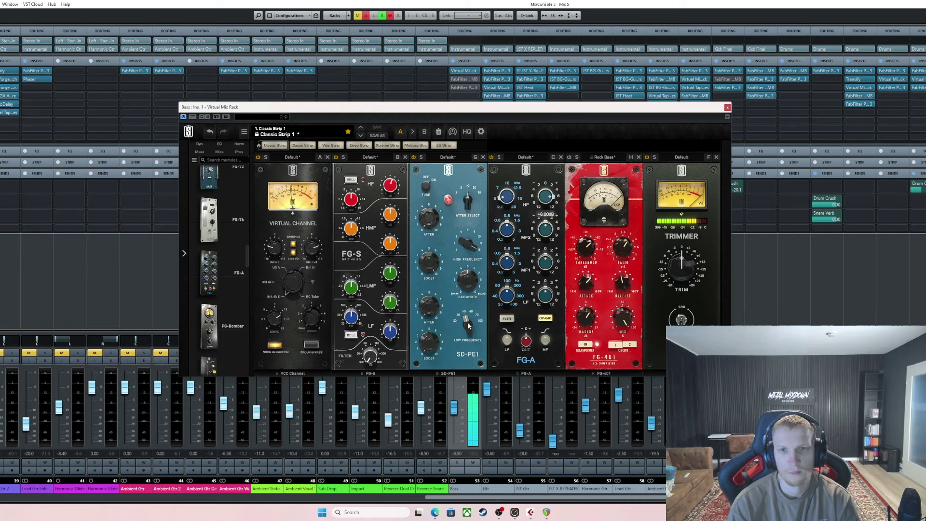
click(553, 198)
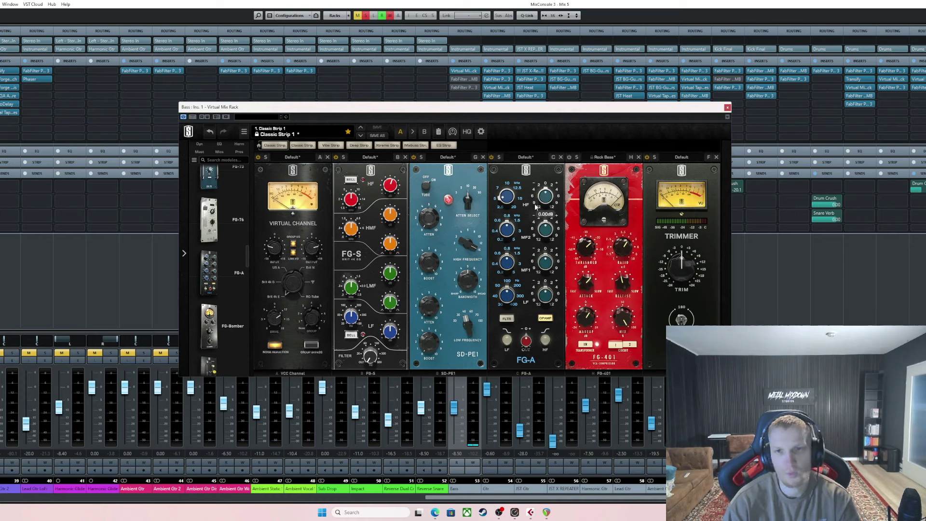
click(562, 158)
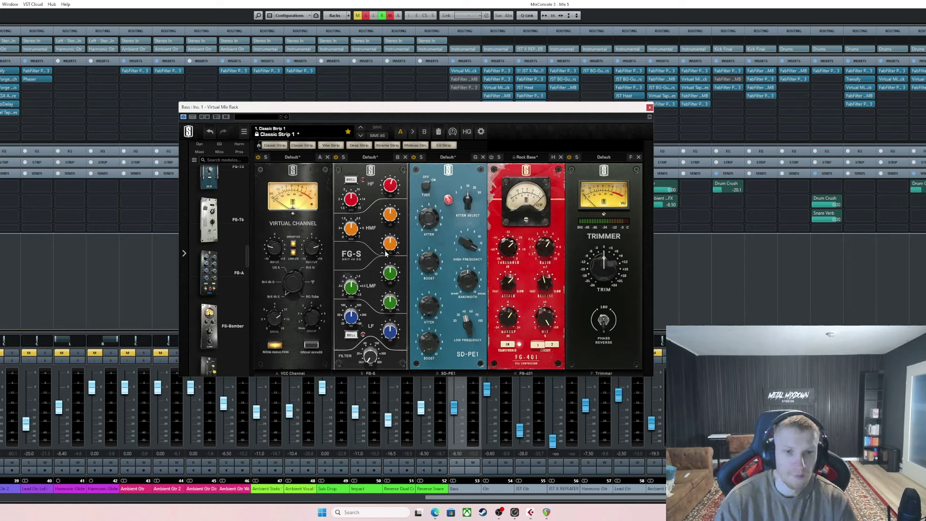
Try the FG-A equalizer again between the SD-PE1 and the FG-401, and remove it from the rack
scroll(215, 273, up, 4)
mouse_move(247, 238)
mouse_down()
mouse_move(247, 183)
mouse_move(248, 226)
mouse_up()
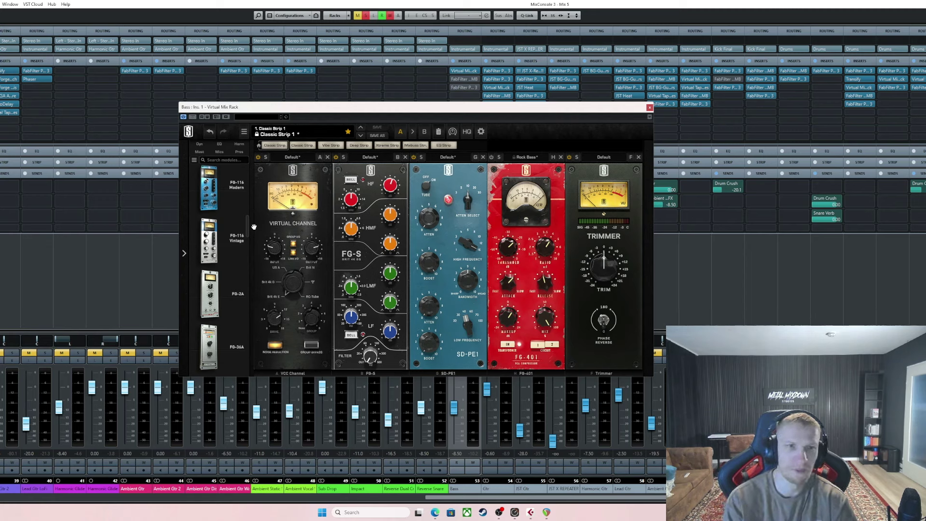
drag(248, 227, 539, 242)
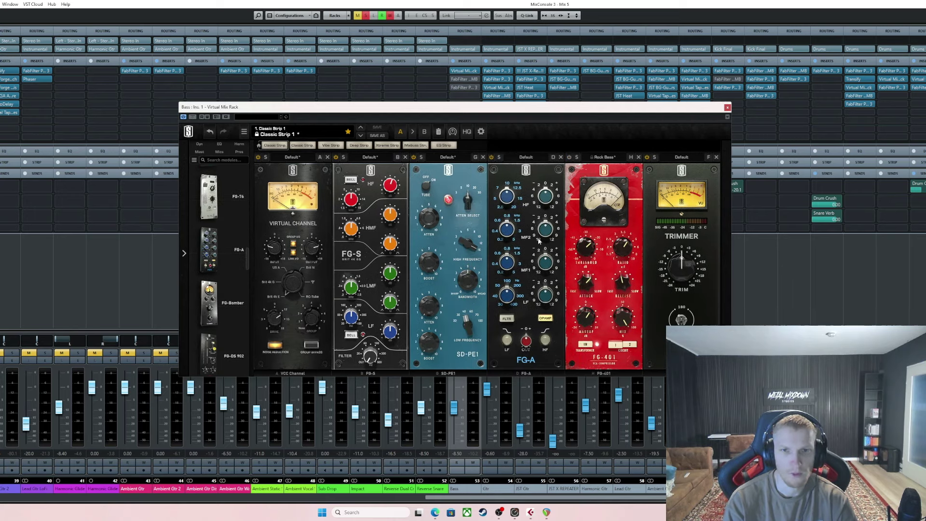
click(561, 158)
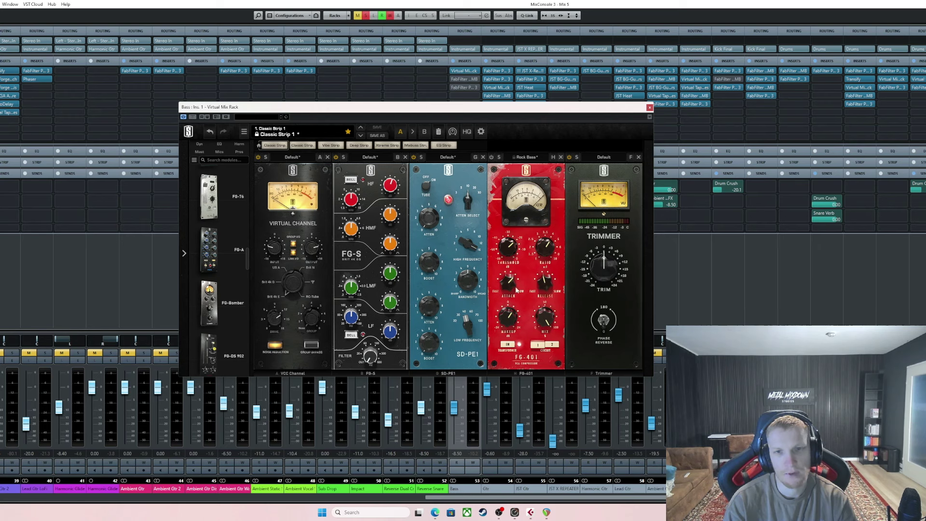
Play the bass and audition different attack and release settings on the FG-401 compressor
key(space)
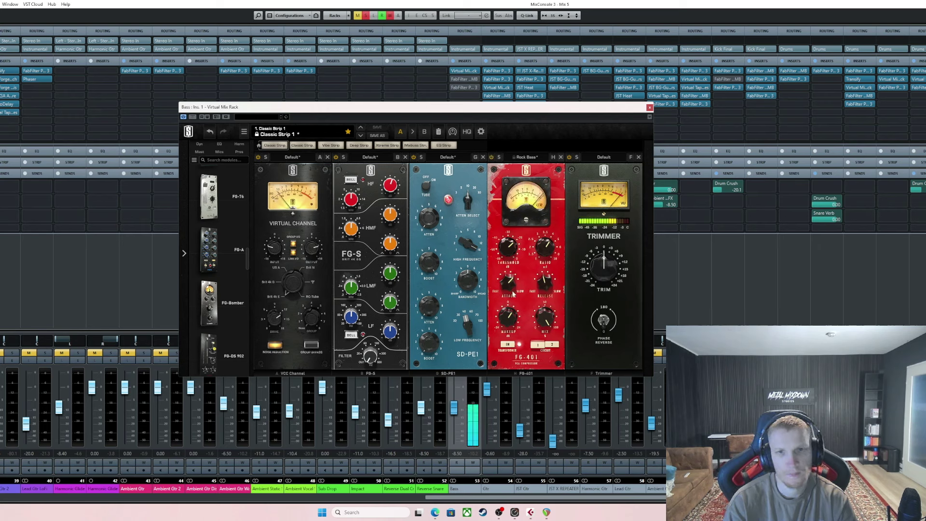
drag(511, 289, 501, 218)
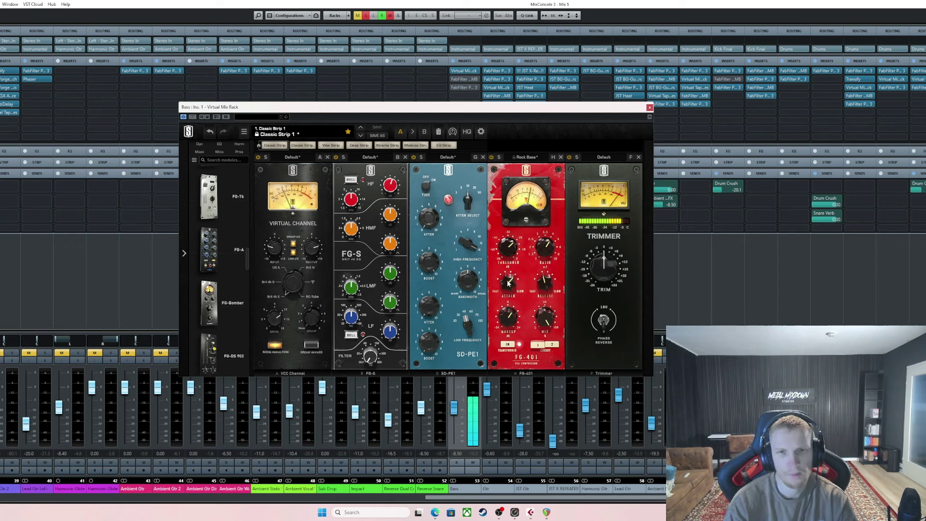
drag(508, 283, 469, 340)
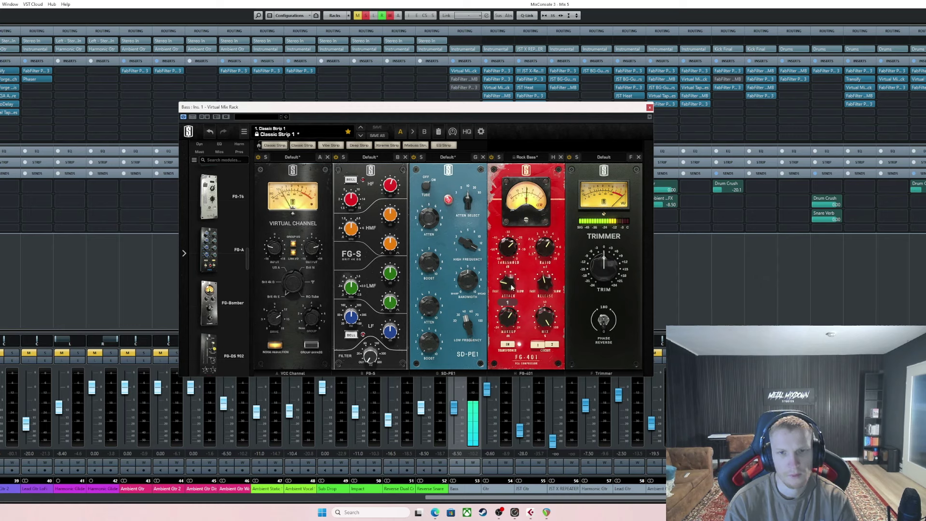
drag(510, 286, 510, 275)
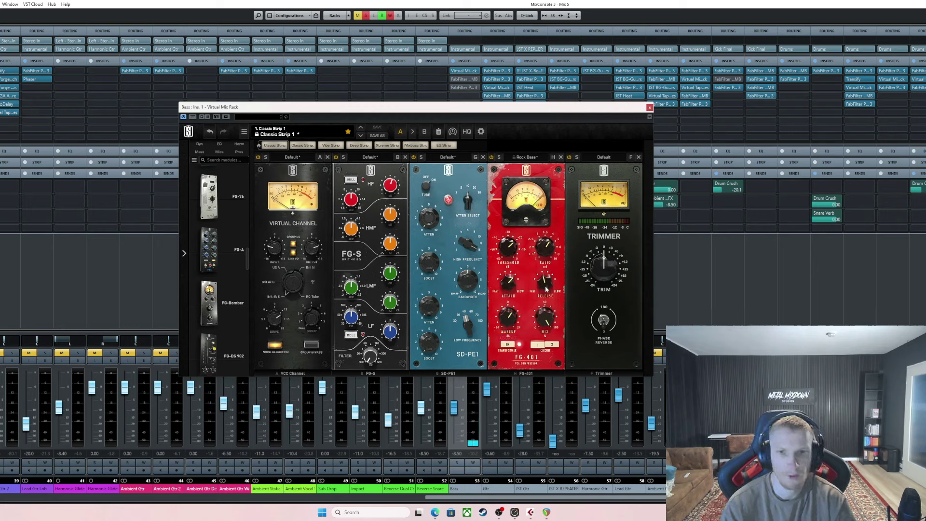
drag(547, 289, 554, 233)
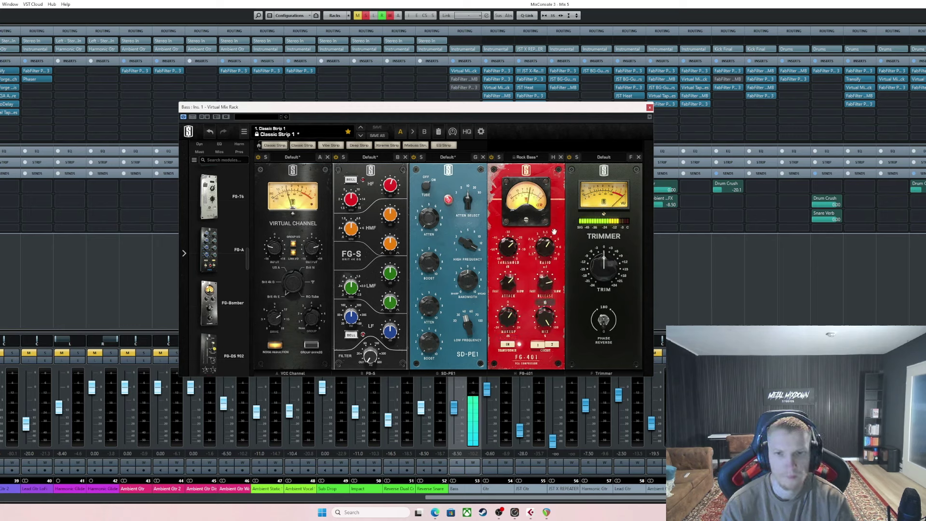
drag(544, 285, 537, 288)
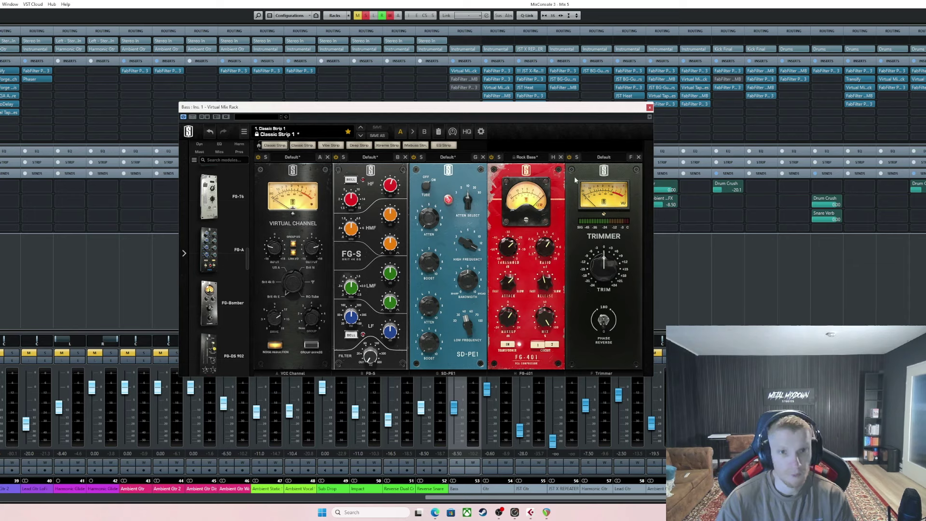
click(650, 107)
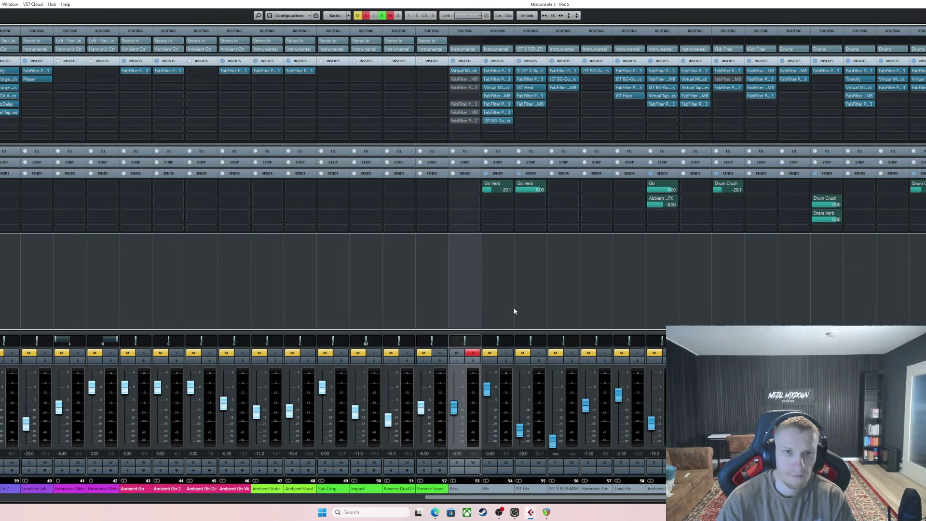
mouse_move(464, 71)
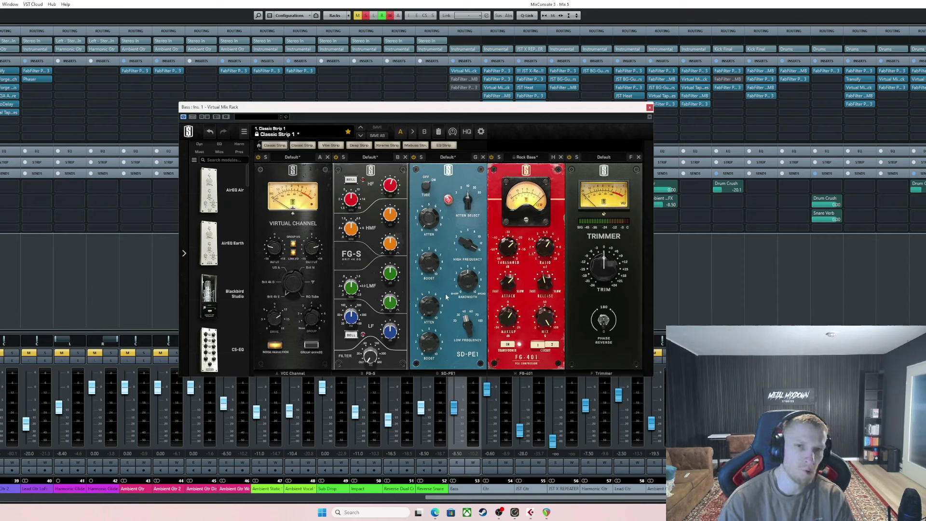
click(650, 107)
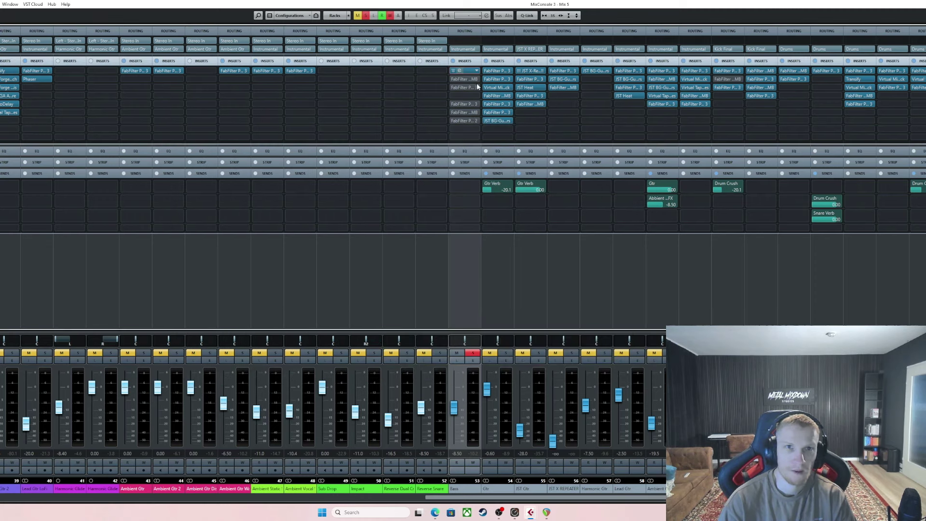
click(461, 70)
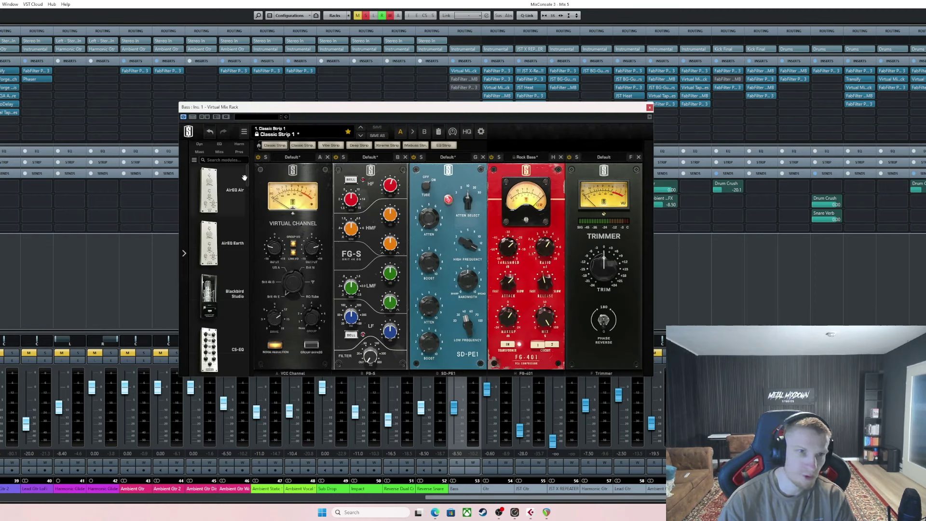
Add a London saturation module between the FG-401 and the Trimmer, and adjust its saturation
drag(249, 181, 261, 263)
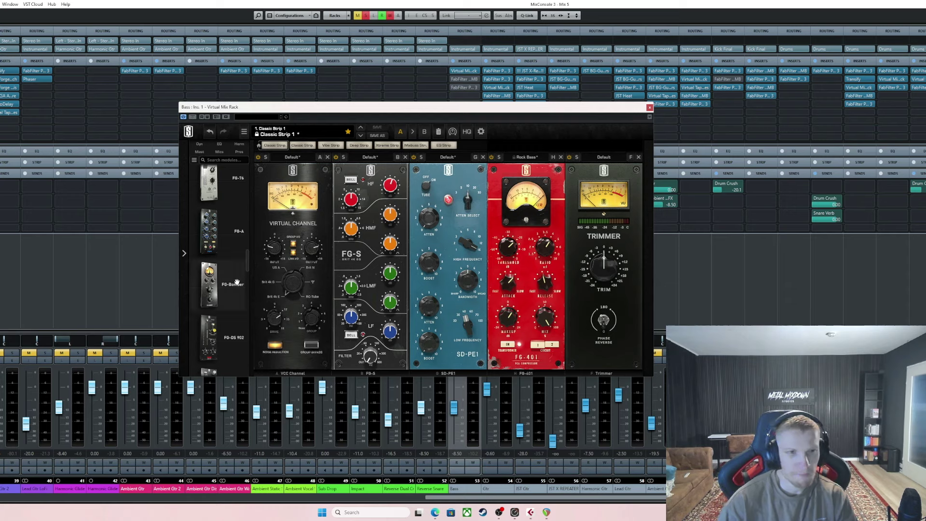
drag(248, 262, 256, 306)
drag(208, 328, 611, 255)
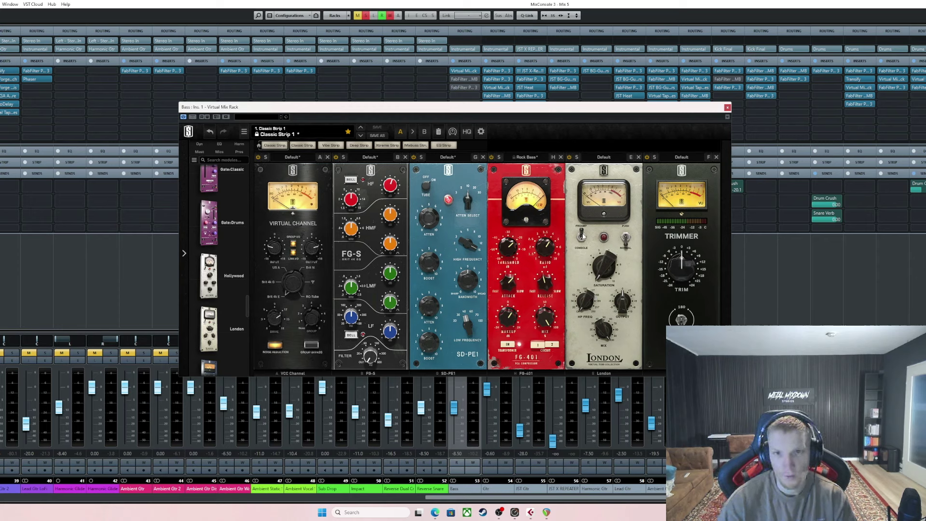
click(610, 267)
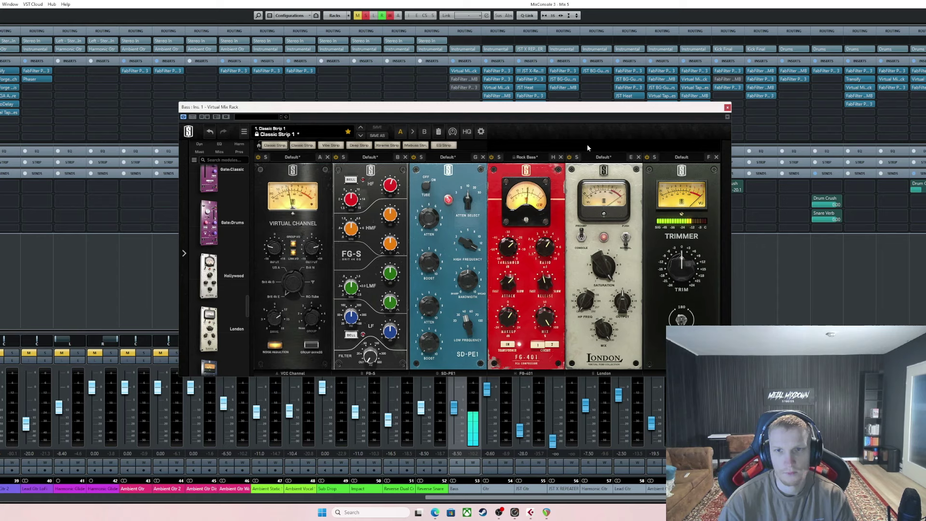
drag(577, 109, 507, 111)
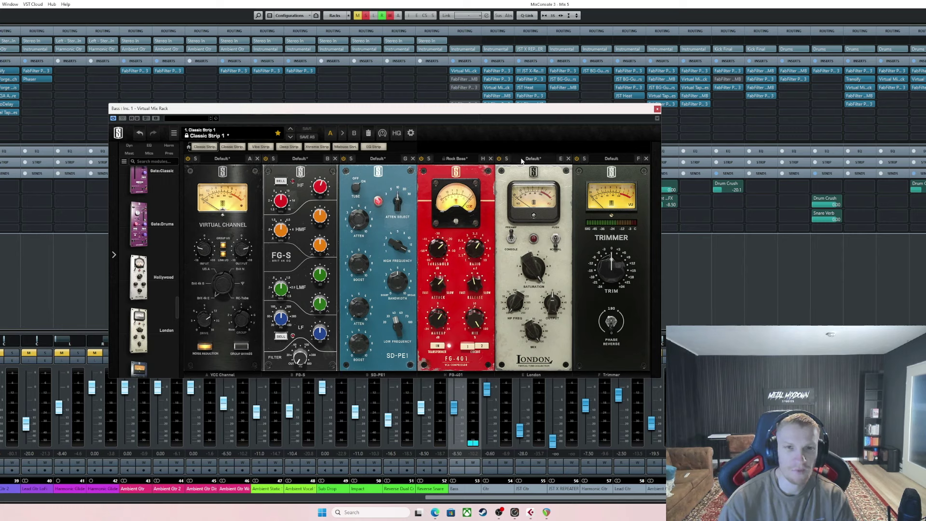
Adjust the London module's mix, trying about 20%, and toggle the module to compare the bass with and without it
drag(531, 331, 533, 285)
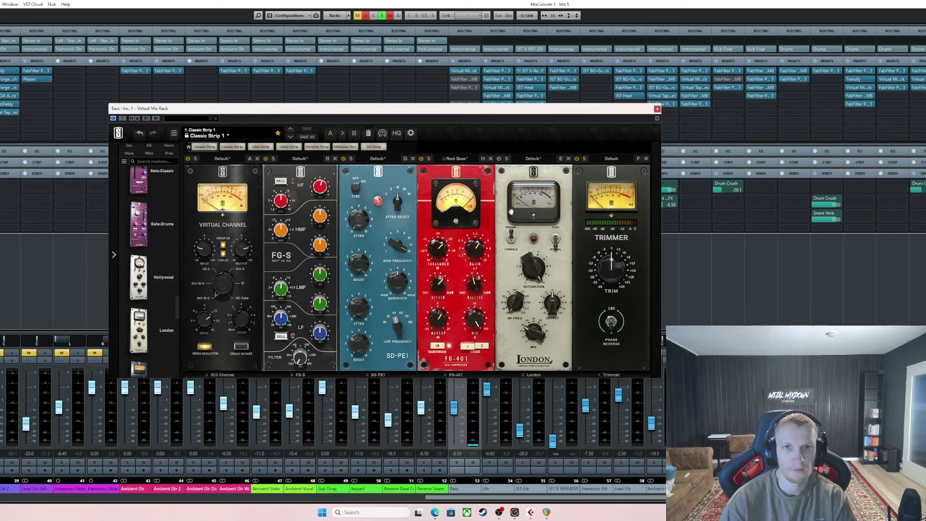
click(500, 159)
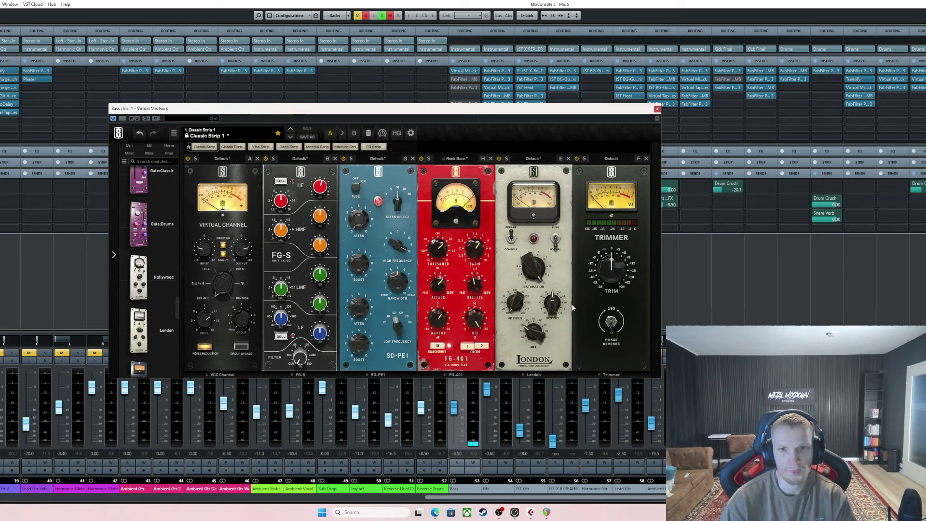
mouse_move(534, 337)
drag(535, 338, 528, 299)
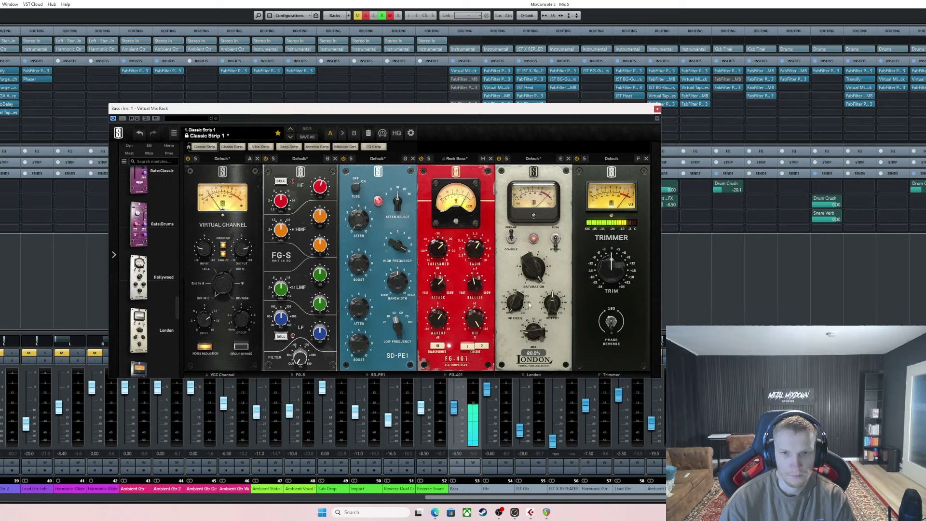
drag(526, 293, 526, 293)
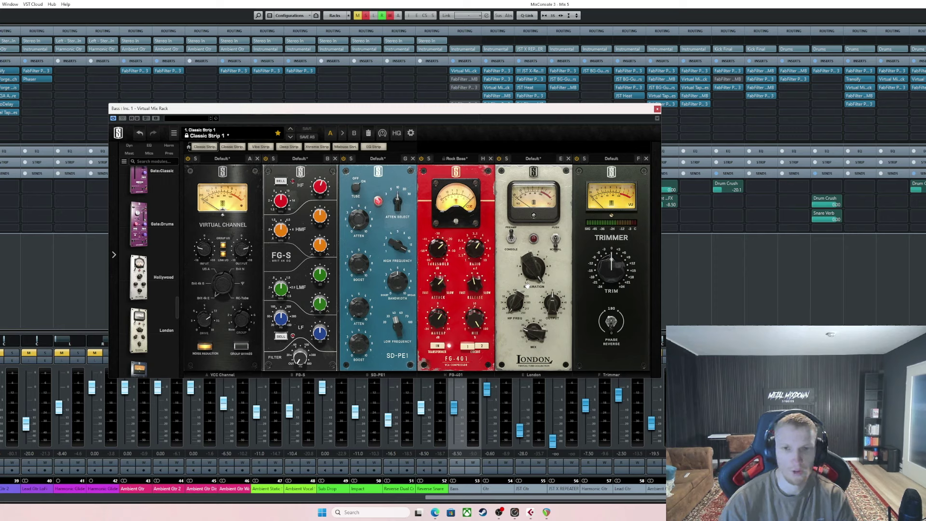
mouse_move(534, 335)
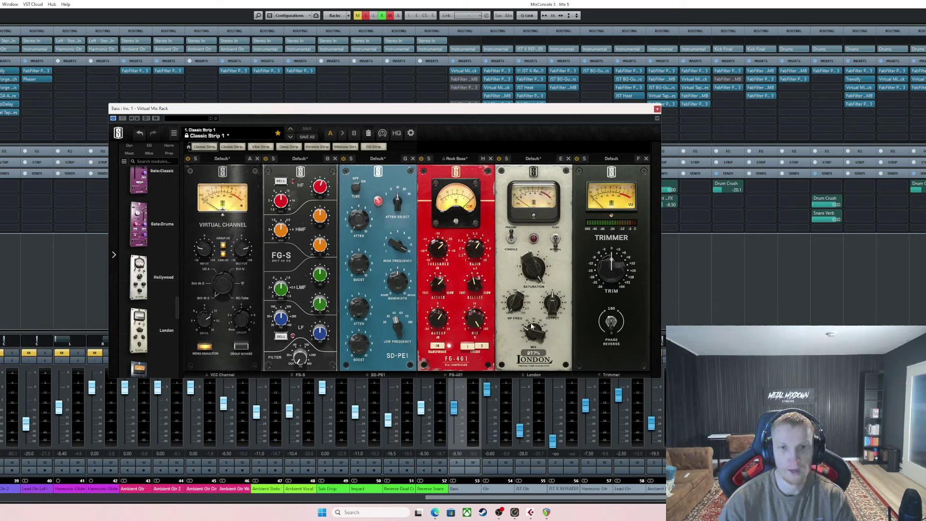
drag(532, 328, 530, 338)
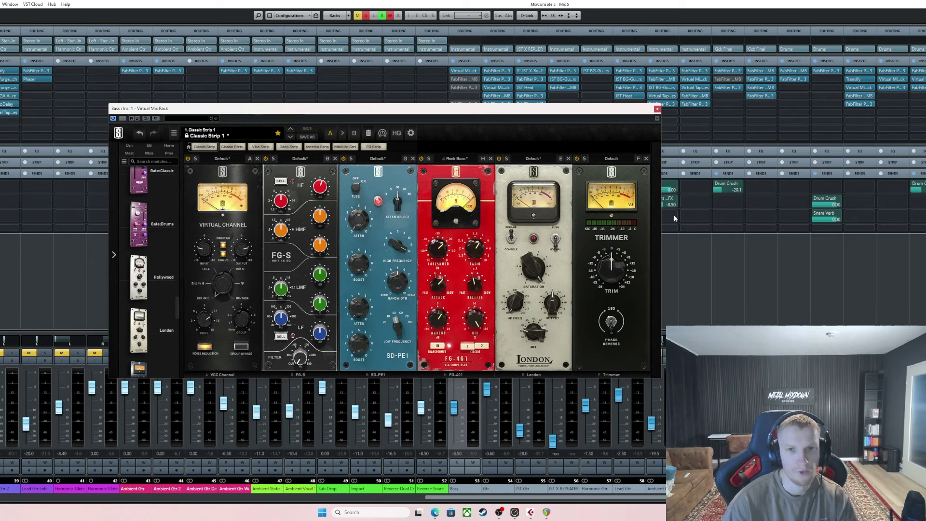
Close the rack, enable and open the Pro-MB on the Bass group's second insert, and examine the low band's external side-chain settings
click(657, 109)
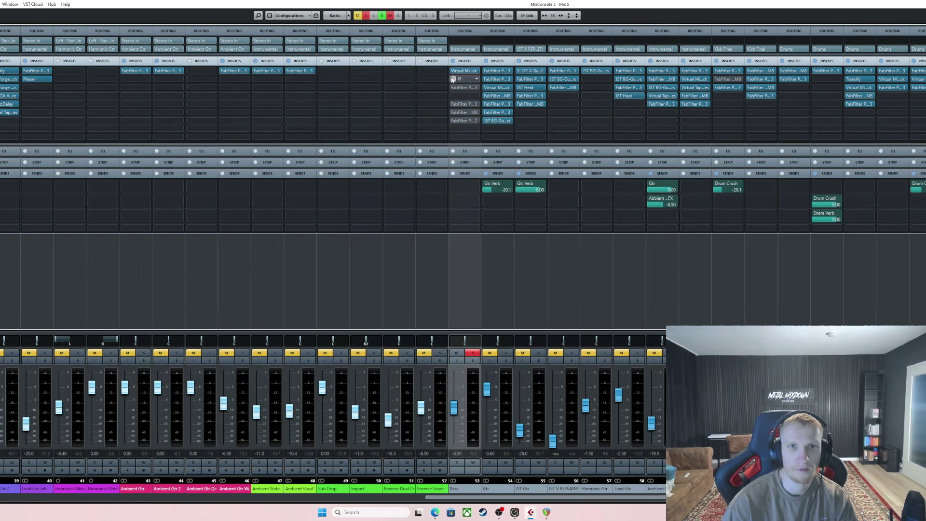
click(461, 80)
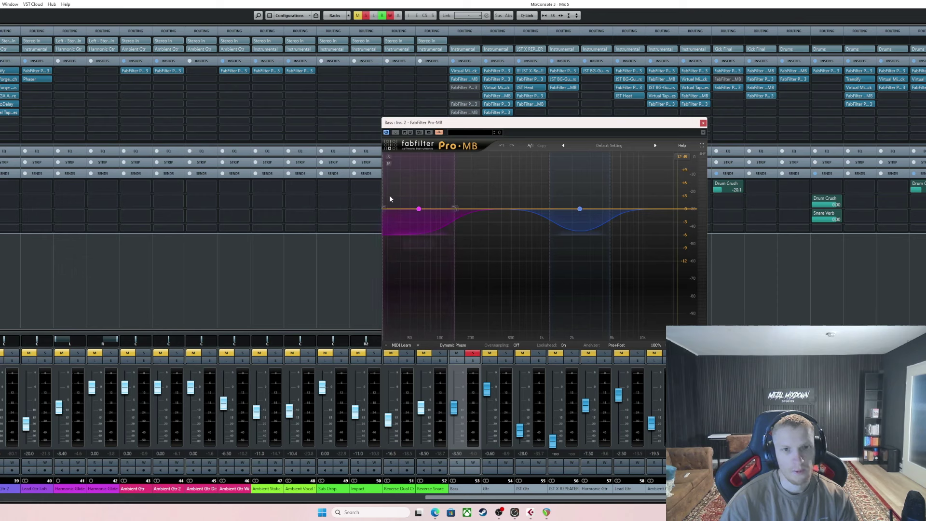
mouse_move(419, 196)
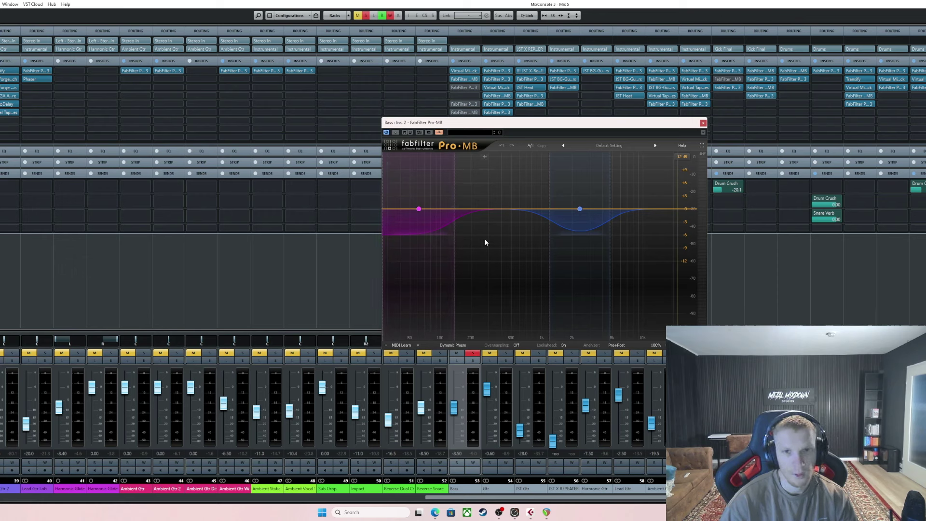
click(448, 230)
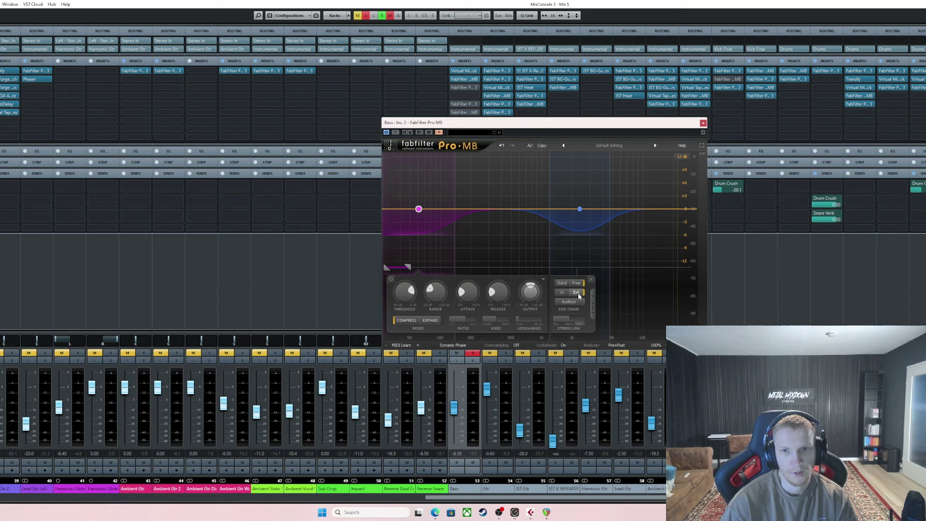
mouse_move(578, 293)
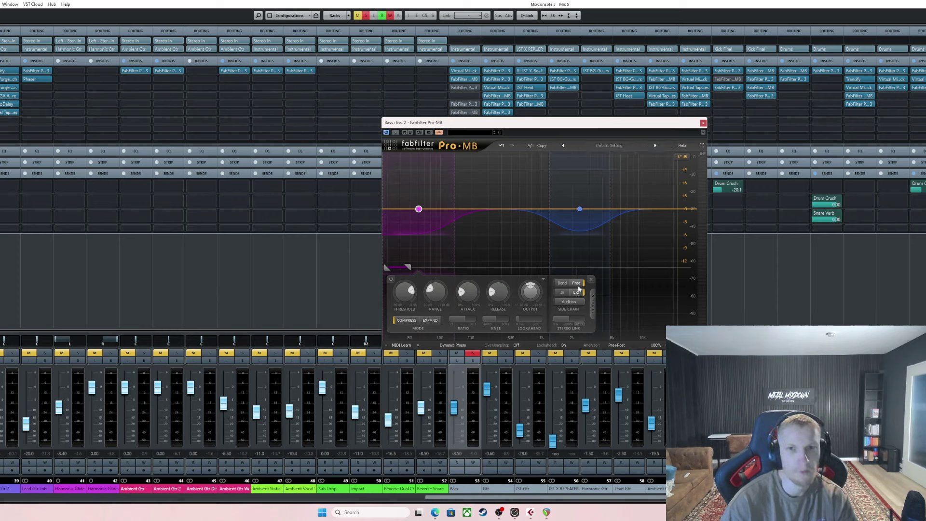
click(577, 284)
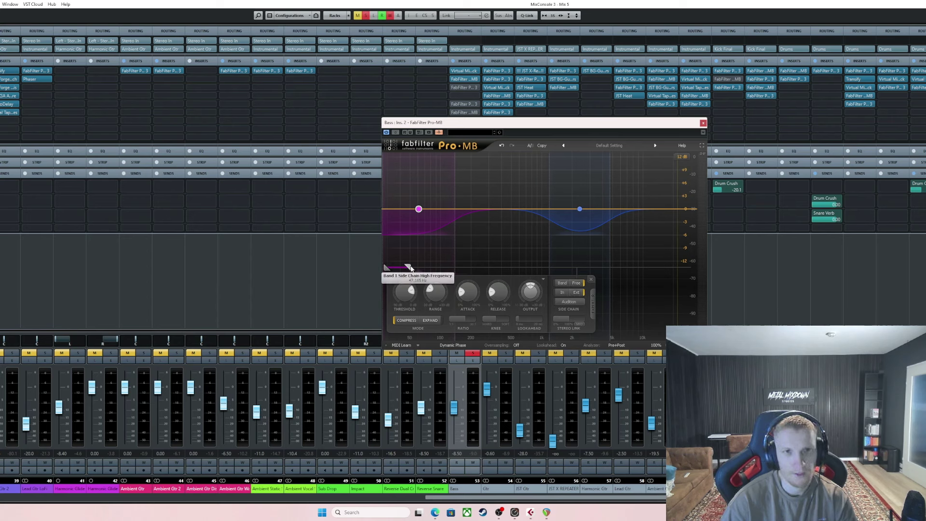
mouse_move(410, 268)
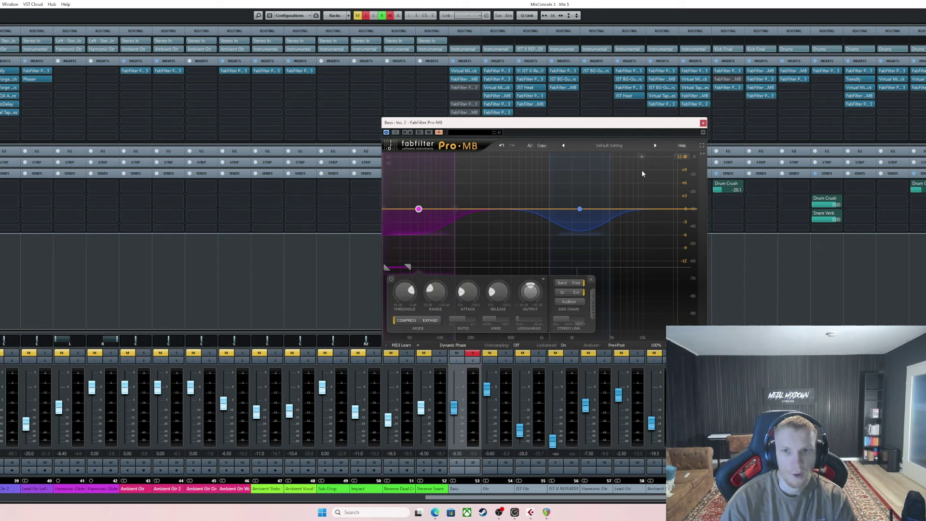
Close the Pro-MB and look through the mixer's drum channels before returning to the Bass group
click(703, 123)
drag(451, 498, 26, 498)
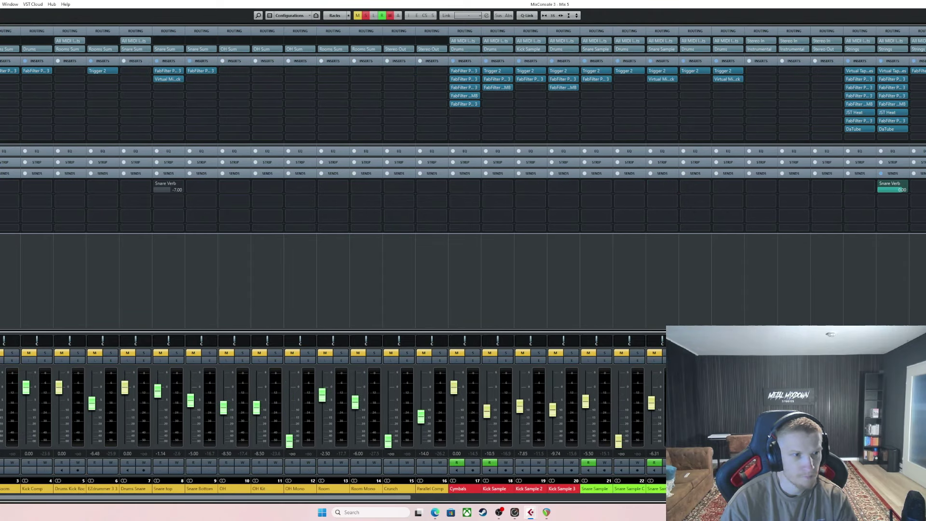
drag(321, 499, 579, 499)
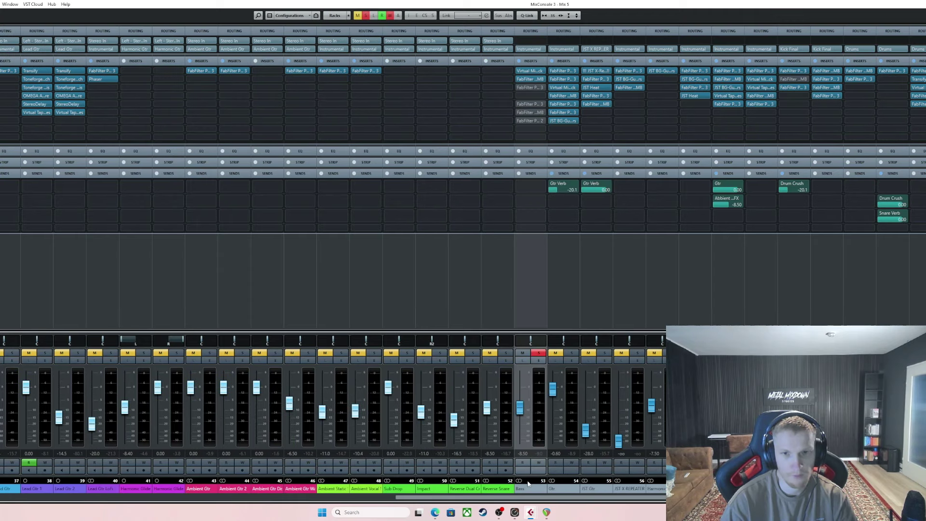
Reopen the Pro-MB on the Bass group's second insert and toggle its low band during playback to compare the bass with and without it
drag(523, 500, 552, 500)
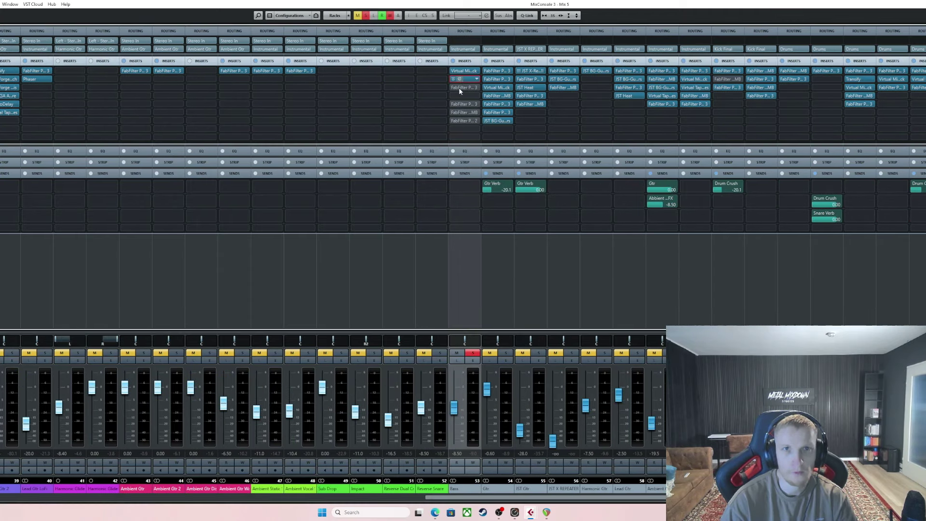
click(461, 79)
key(space)
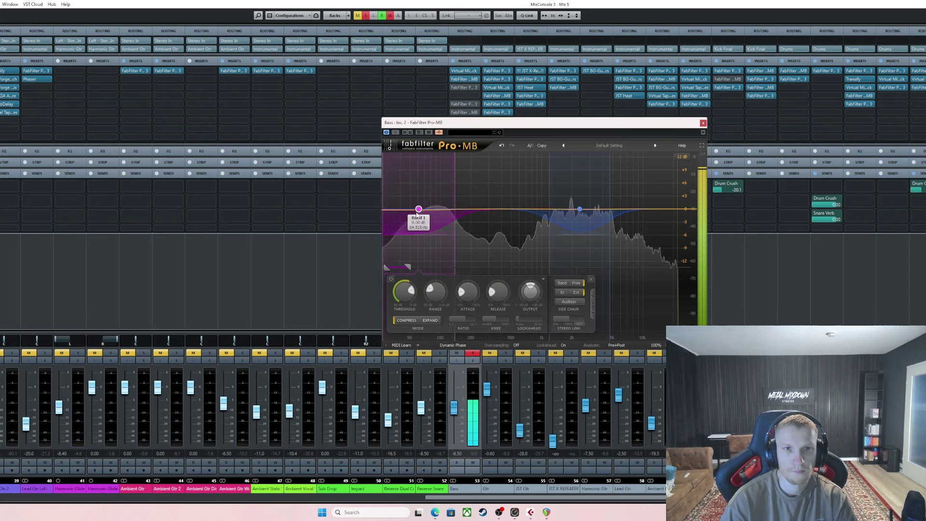
click(391, 280)
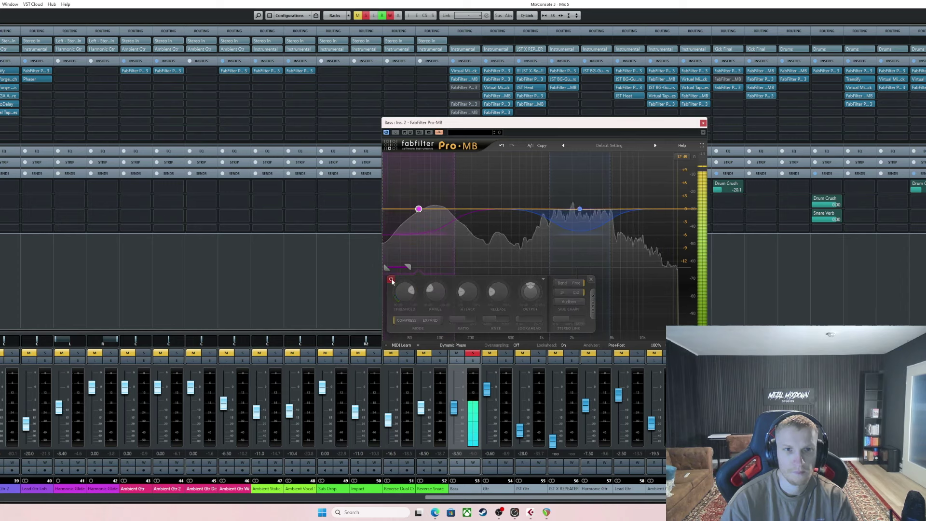
click(391, 279)
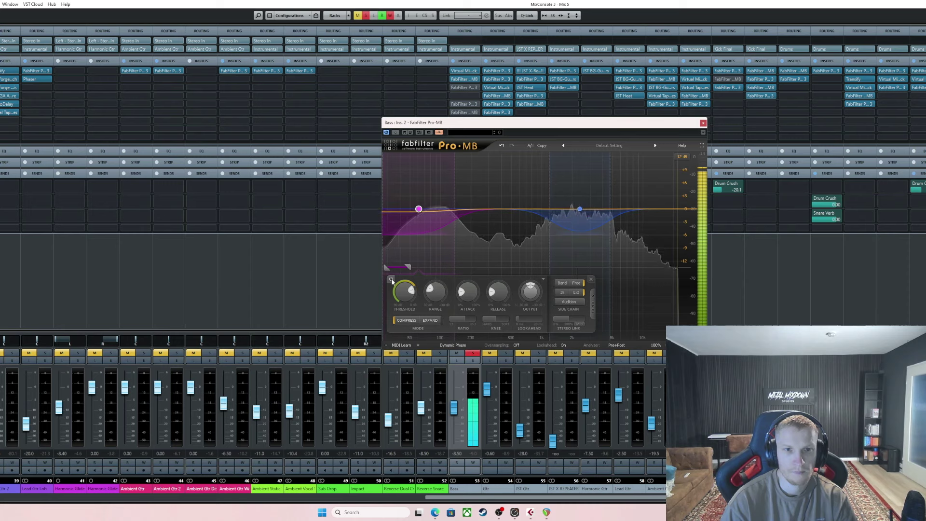
click(392, 280)
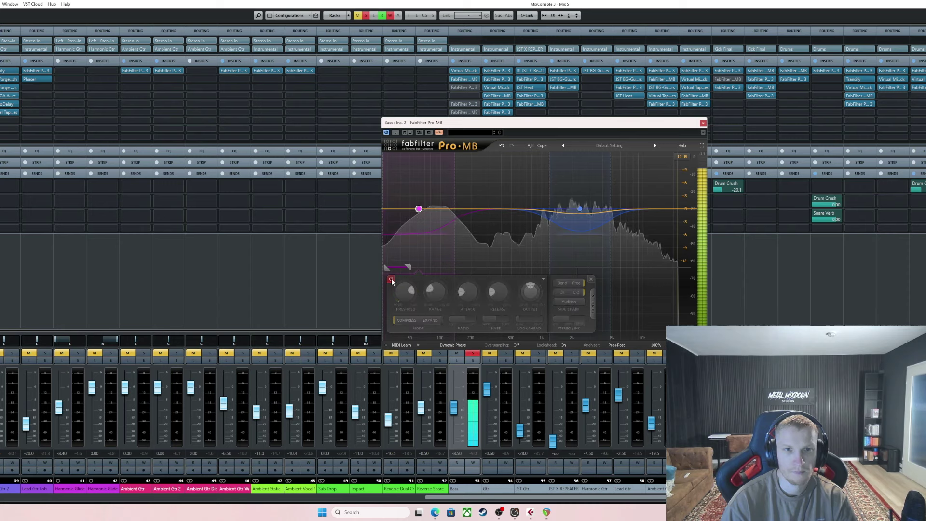
click(391, 280)
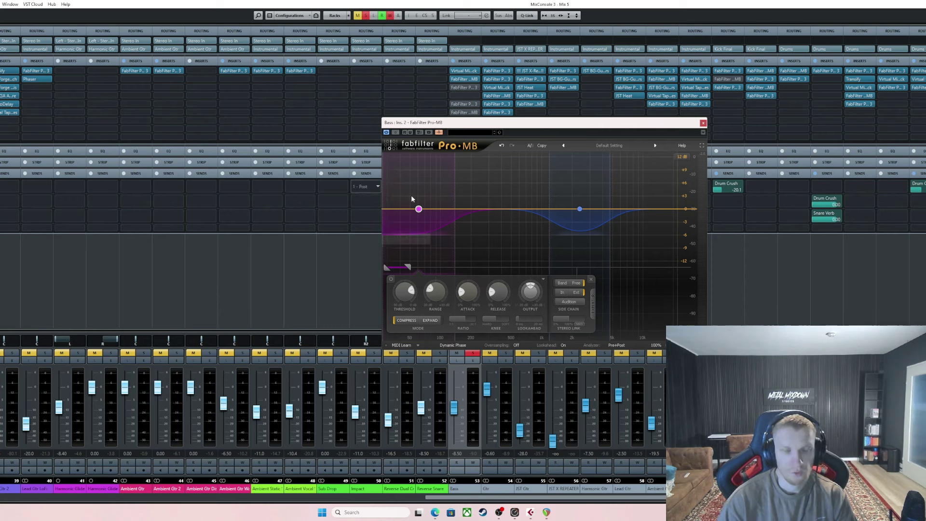
Toggle the Pro-MB's upper-mid band during playback to compare the bass with and without its compression, and close the plug-in
click(580, 209)
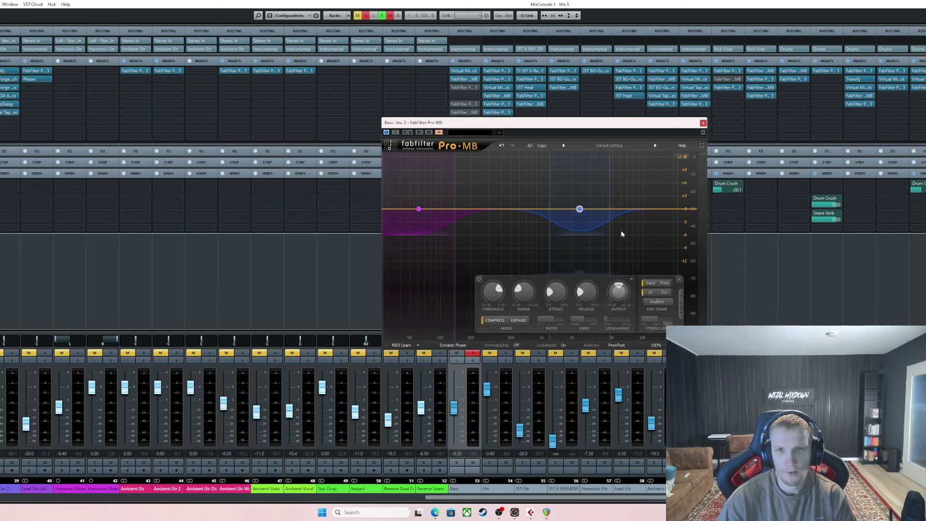
key(space)
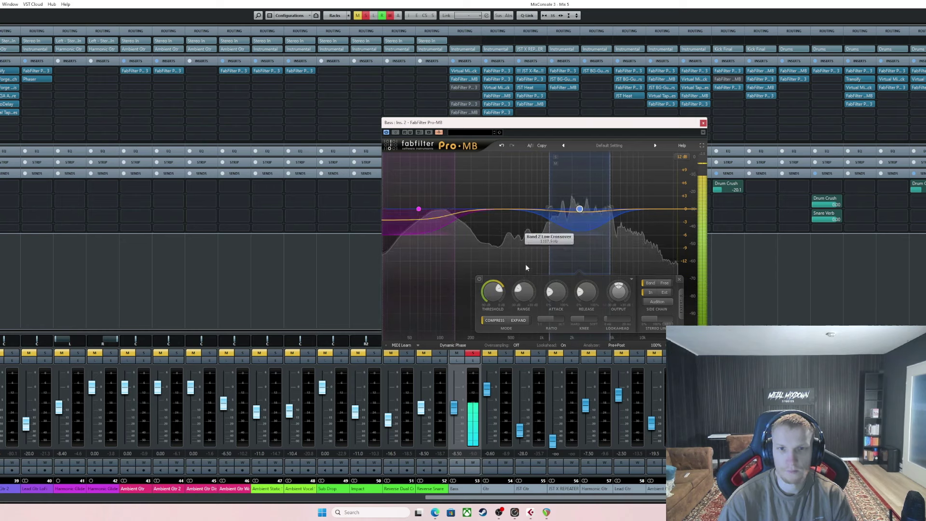
click(479, 279)
click(479, 280)
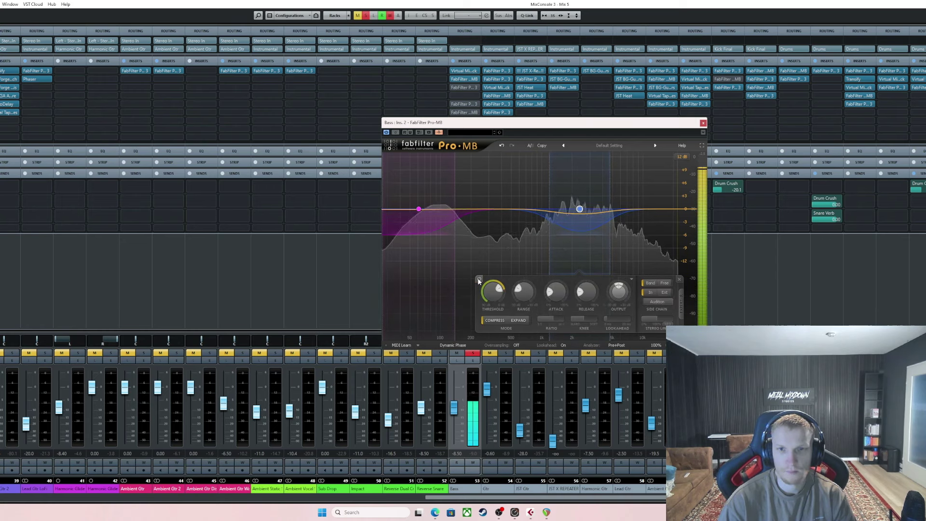
click(479, 280)
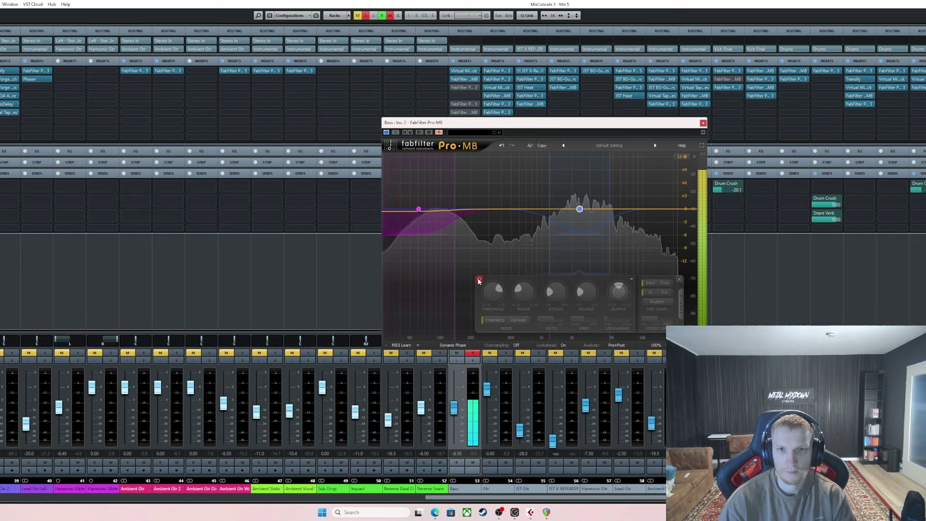
click(479, 280)
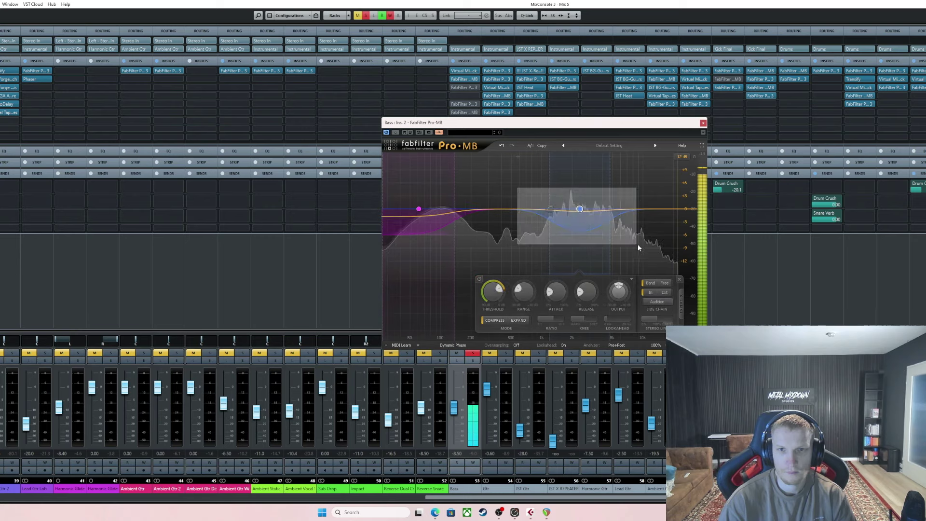
click(479, 280)
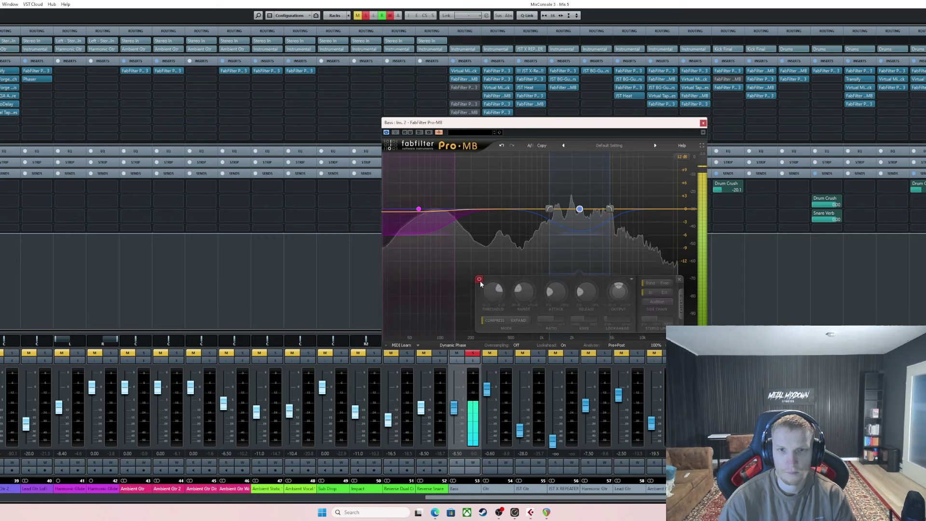
click(479, 280)
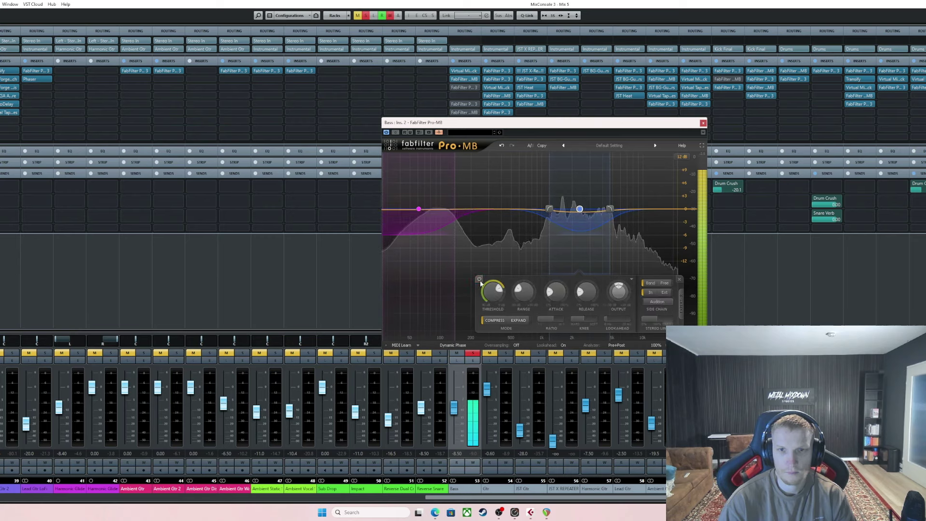
click(450, 213)
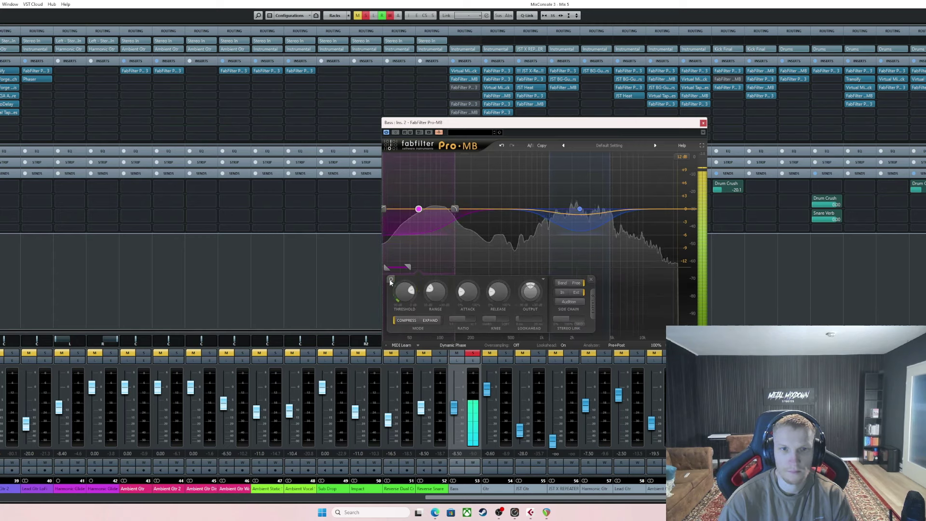
click(703, 123)
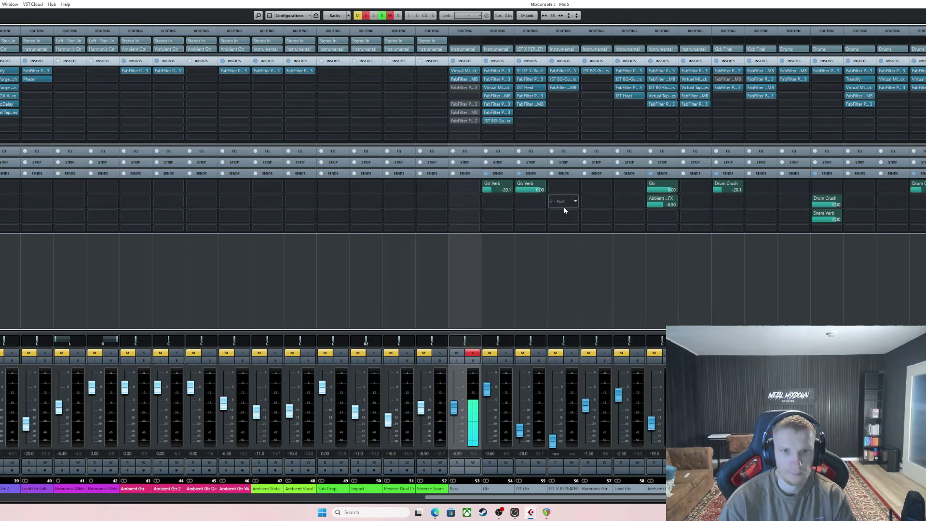
Enable and open the Pro-Q 3 on the Bass group's third insert, and play the group soloed
mouse_move(462, 88)
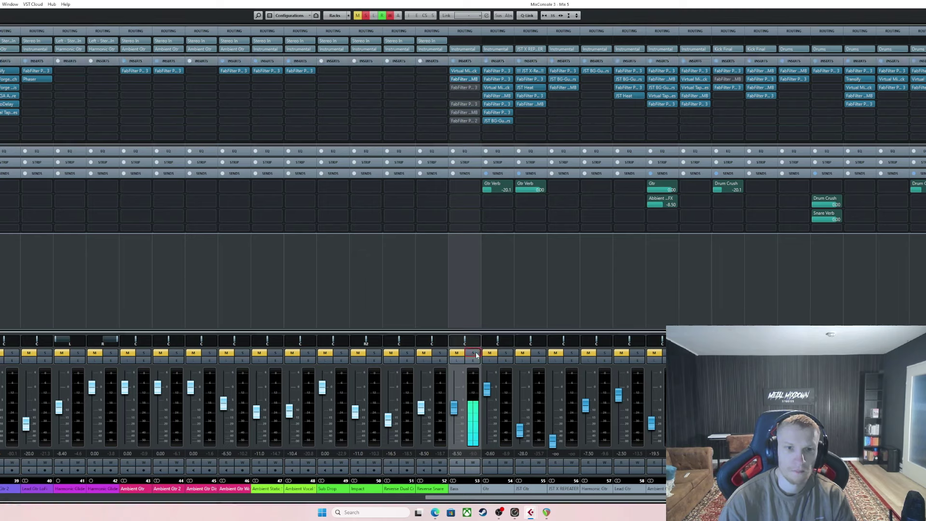
click(464, 87)
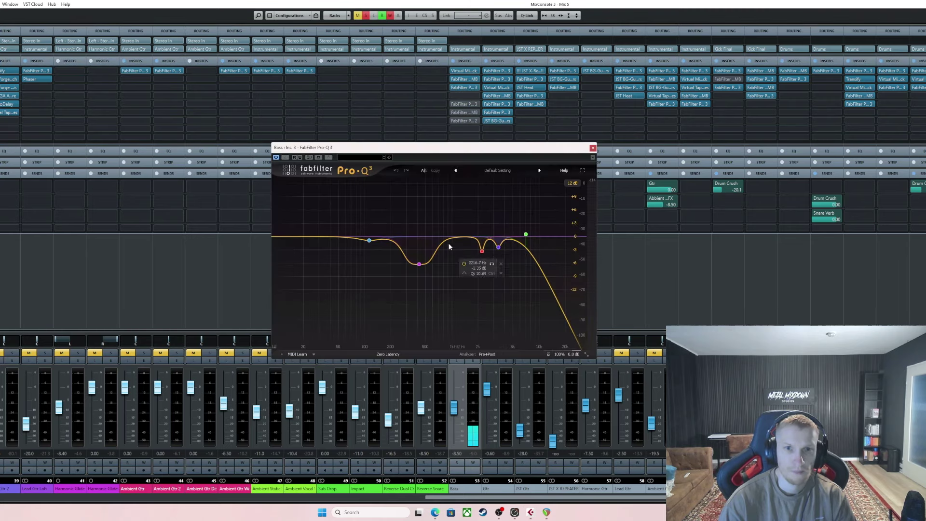
drag(495, 150, 540, 118)
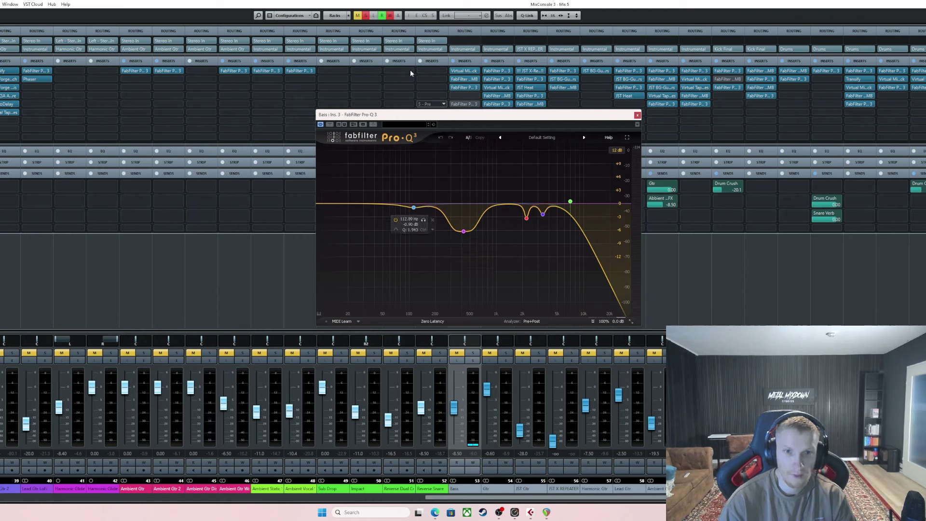
key(s)
key(space)
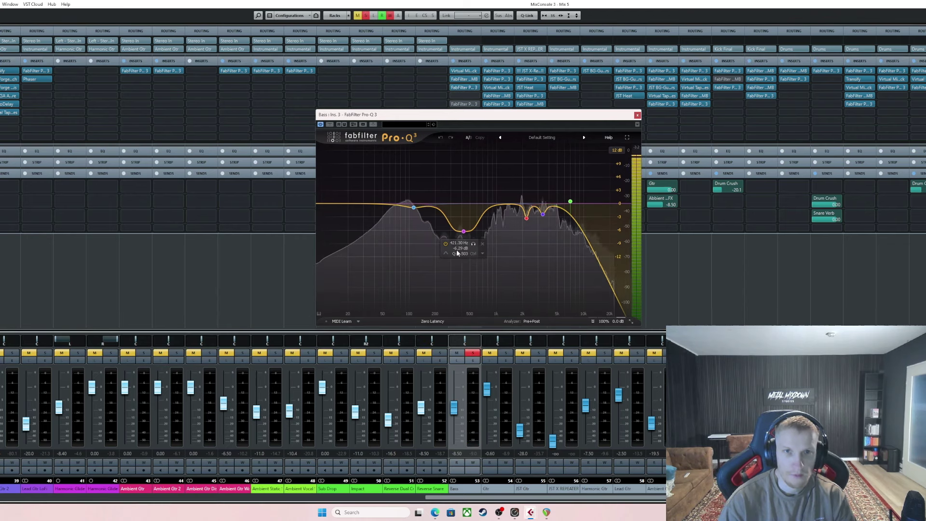
Toggle the Pro-Q 3's wide 421 Hz cut during playback to compare the bass with and without it
click(467, 232)
click(474, 245)
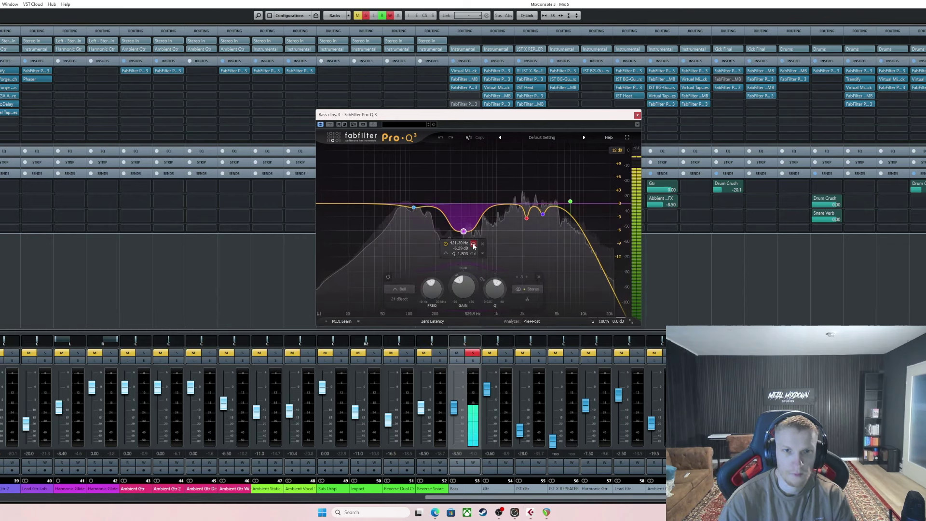
click(445, 245)
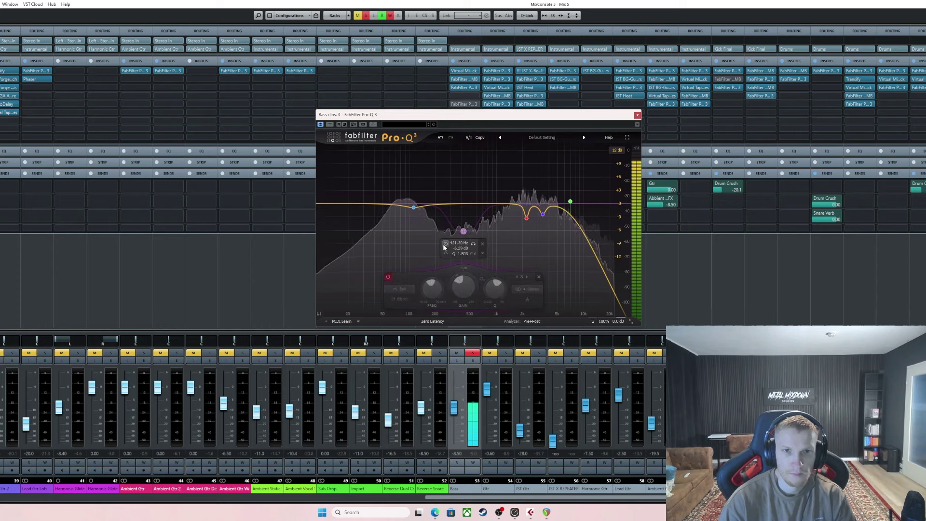
key(space)
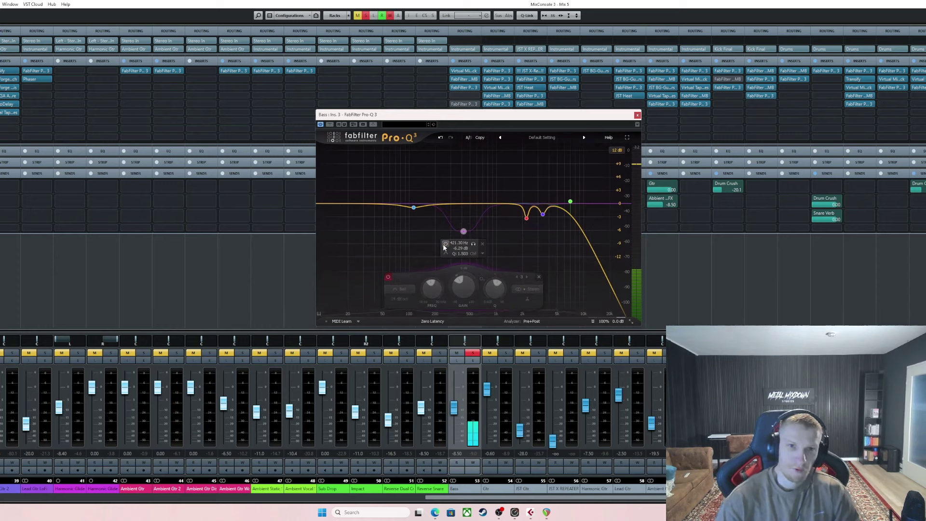
mouse_move(454, 213)
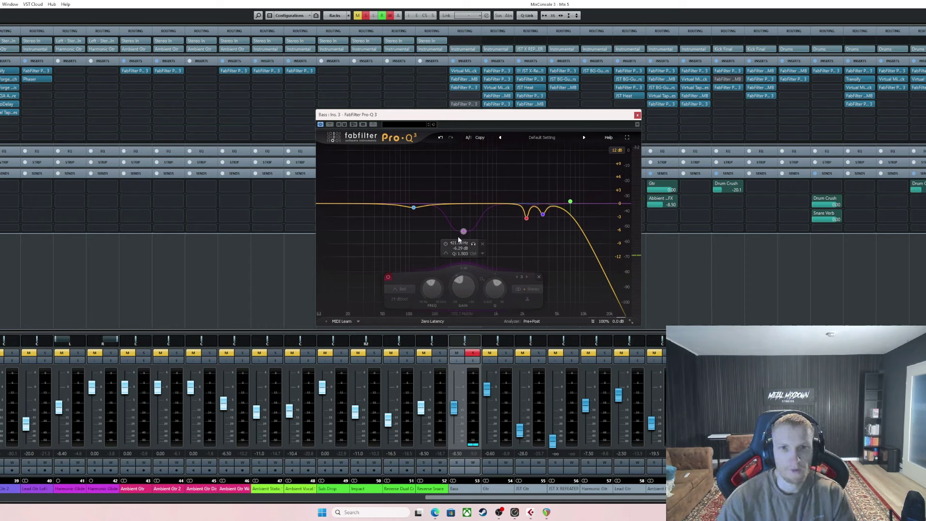
click(446, 244)
key(space)
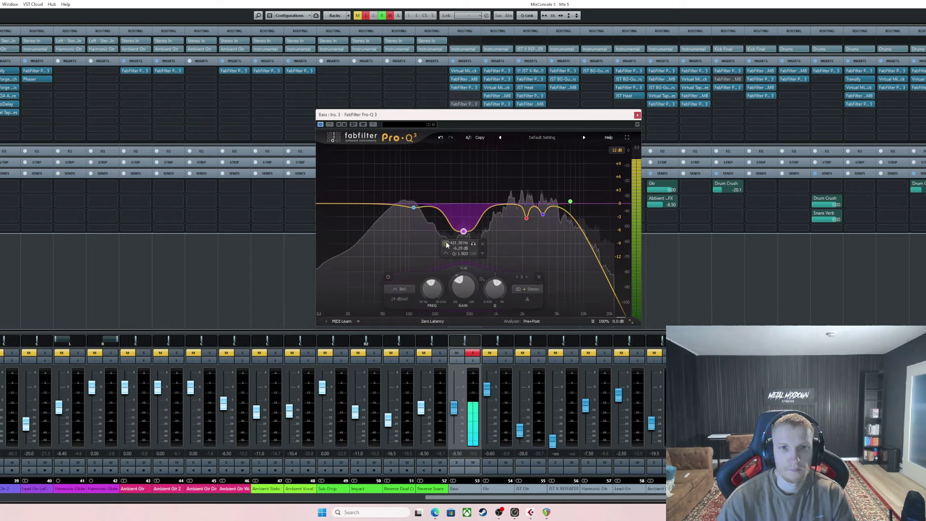
click(446, 244)
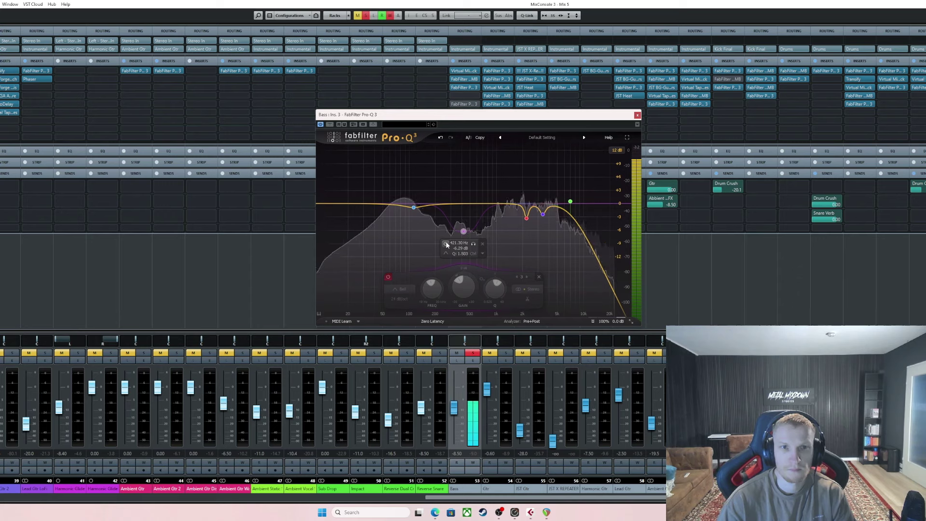
click(446, 244)
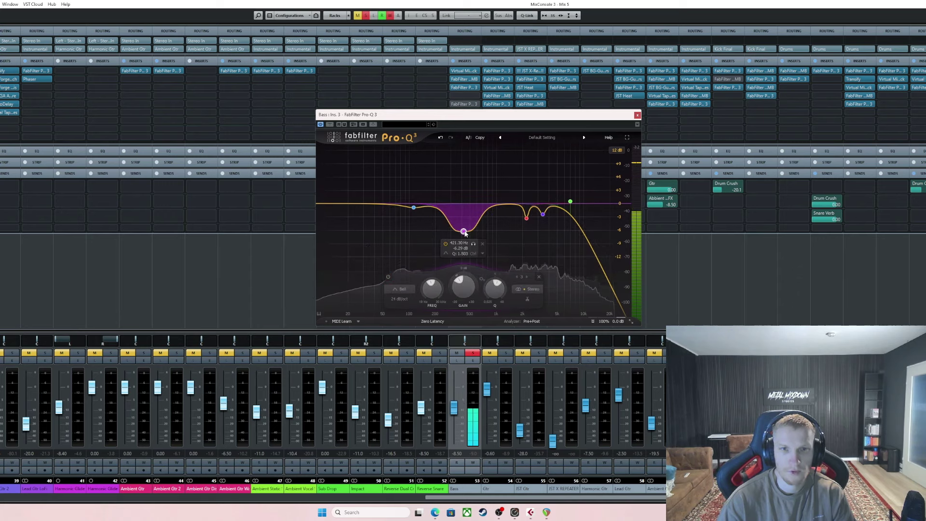
Bypass the 112 Hz band and add a narrow bell cut of about -1.2 dB near 97 Hz with a Q of about 4.9
mouse_move(428, 221)
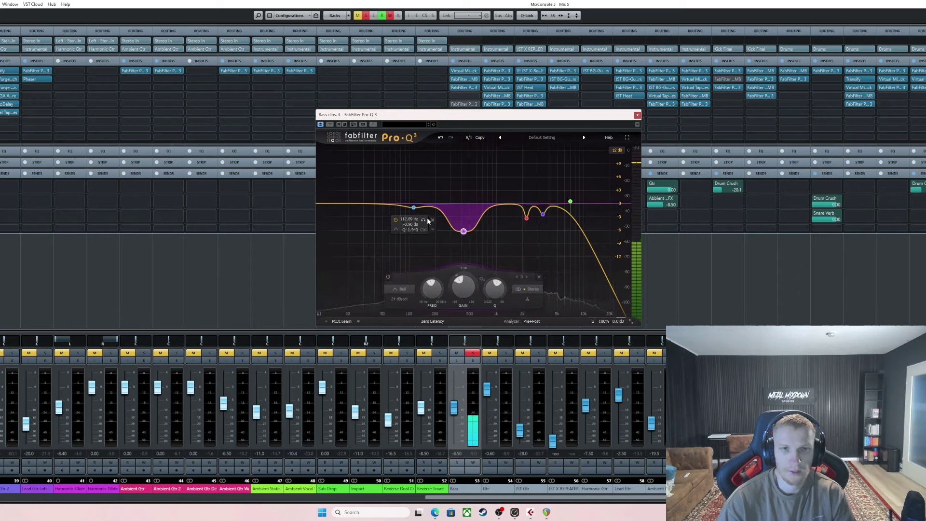
click(396, 220)
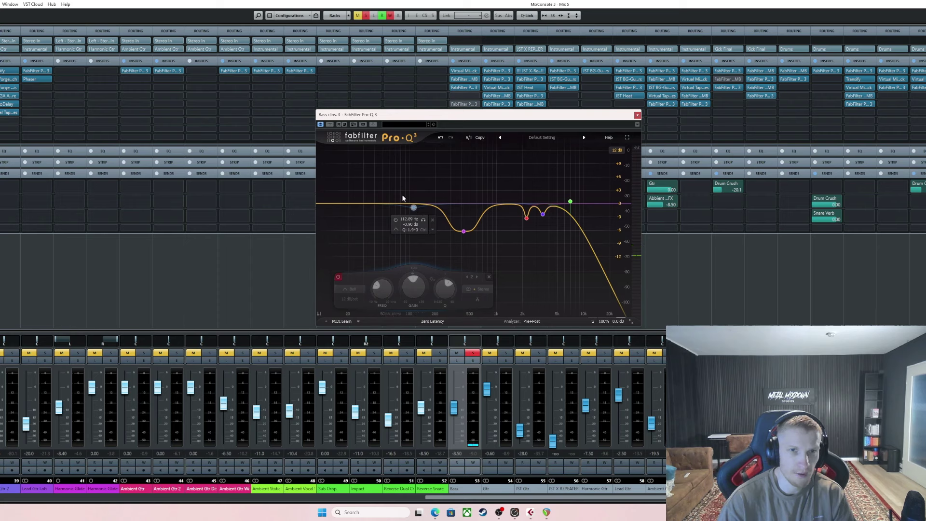
drag(439, 116, 447, 118)
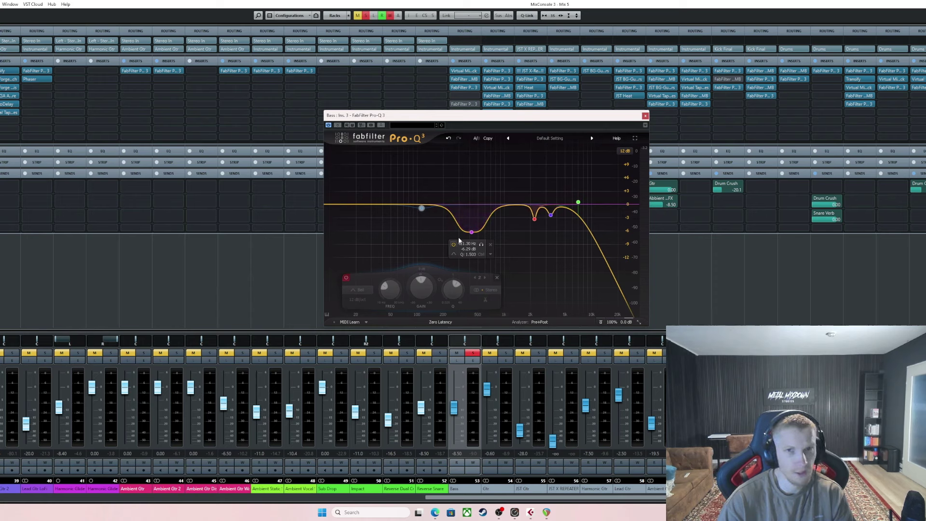
key(space)
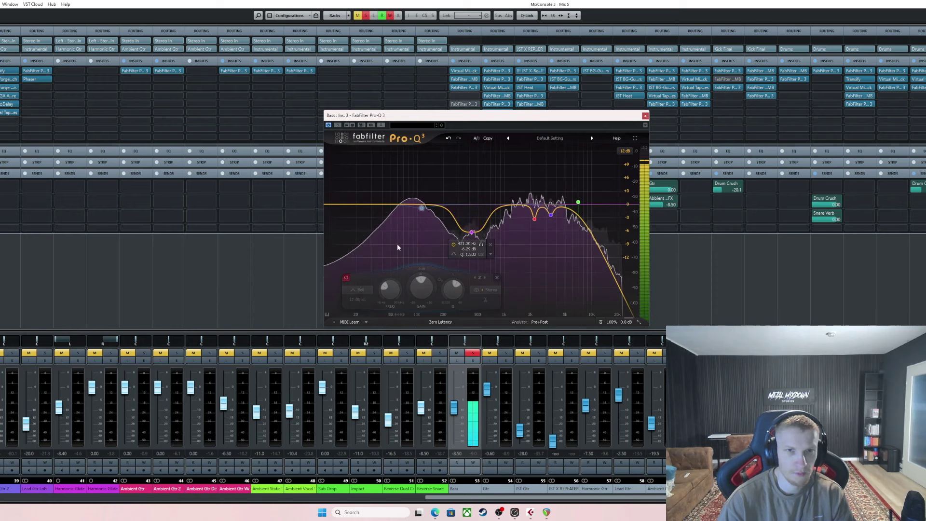
drag(398, 248, 416, 209)
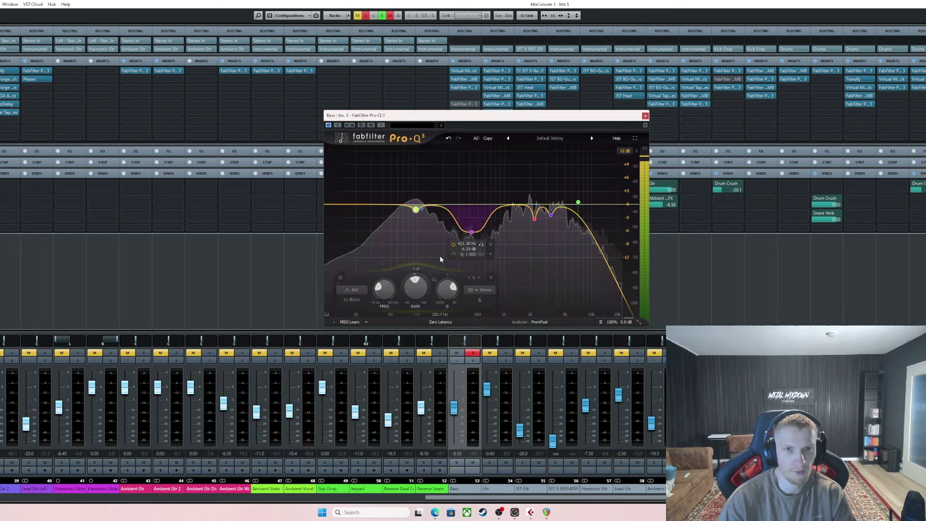
Toggle the narrow 97 Hz cut during playback to compare the low end with and without it
mouse_move(415, 213)
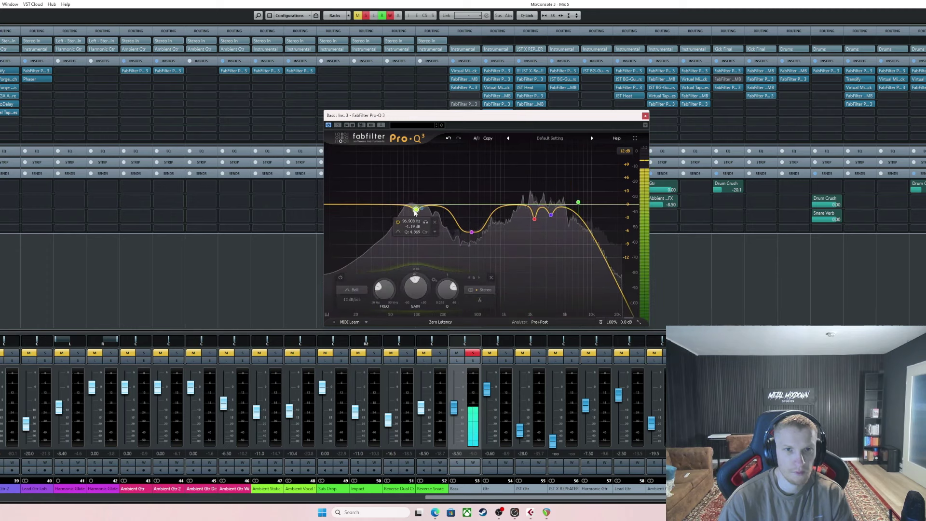
click(397, 223)
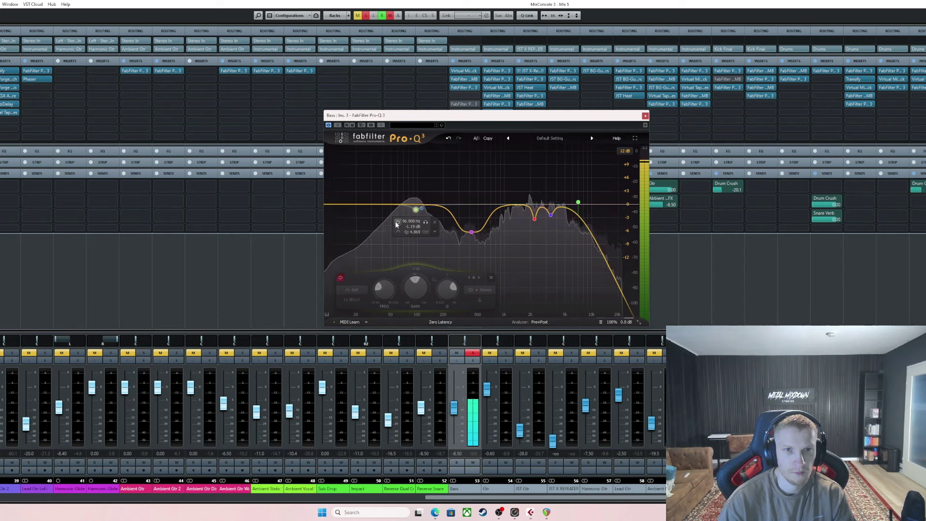
click(397, 222)
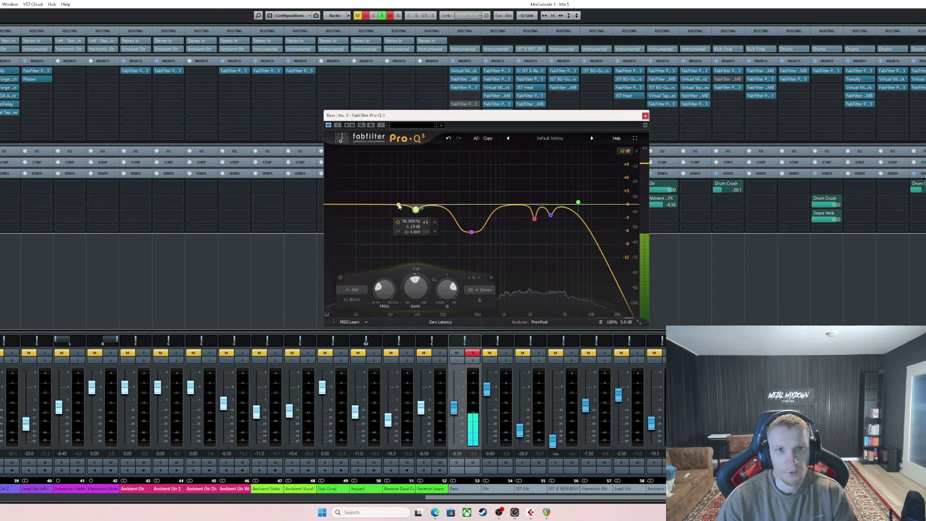
mouse_move(516, 237)
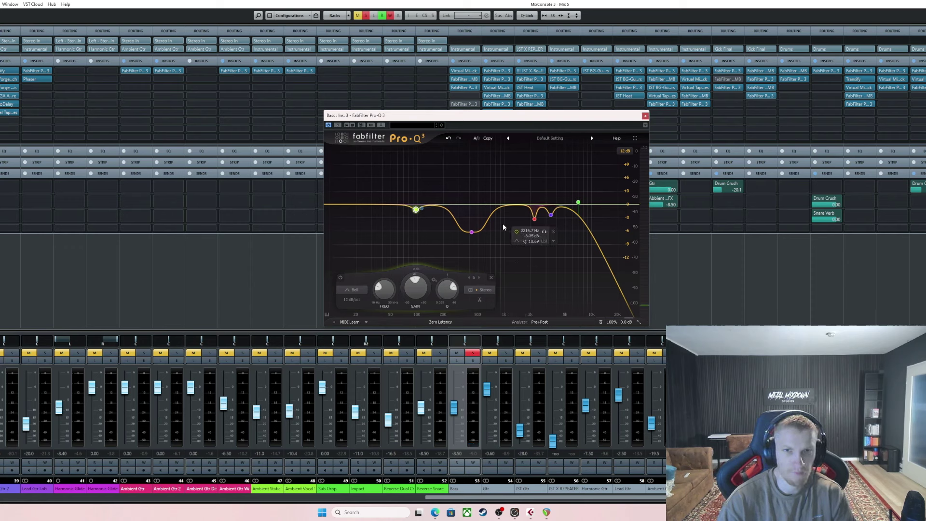
Play the bass and solo-audition the Pro-Q 3's narrow cuts near 2217 Hz and 3406 Hz one after the other
mouse_move(481, 223)
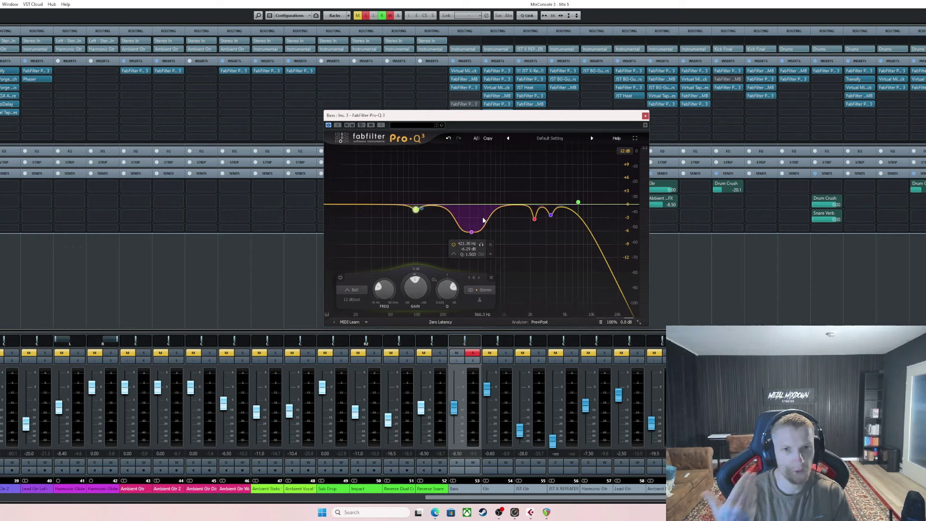
mouse_move(416, 213)
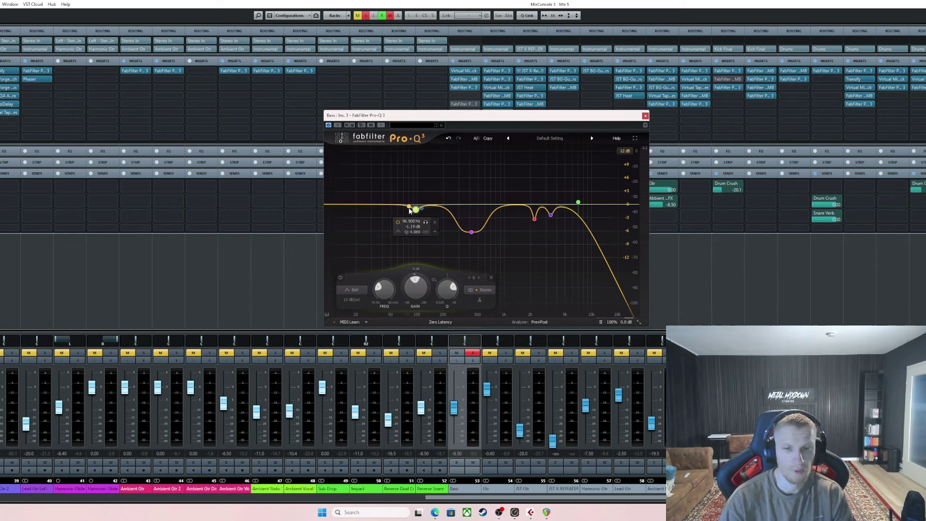
key(space)
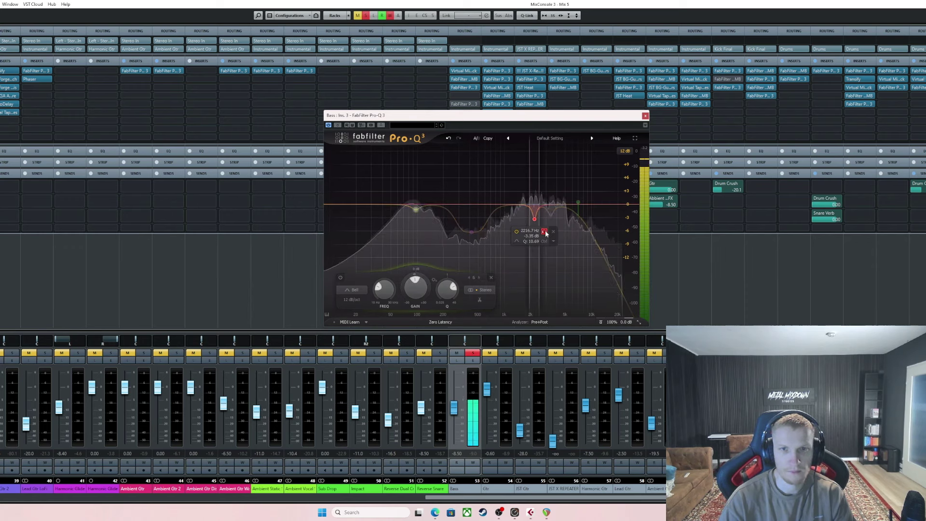
click(546, 233)
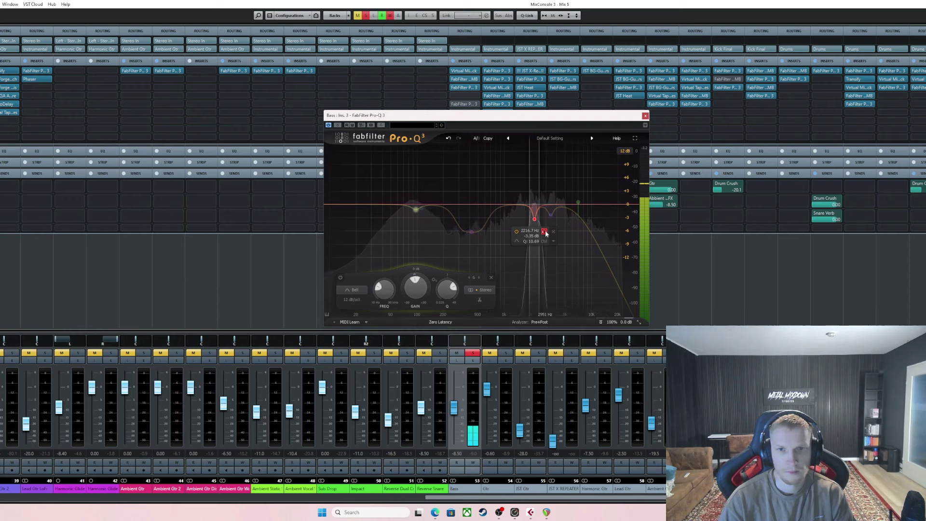
drag(546, 234, 544, 227)
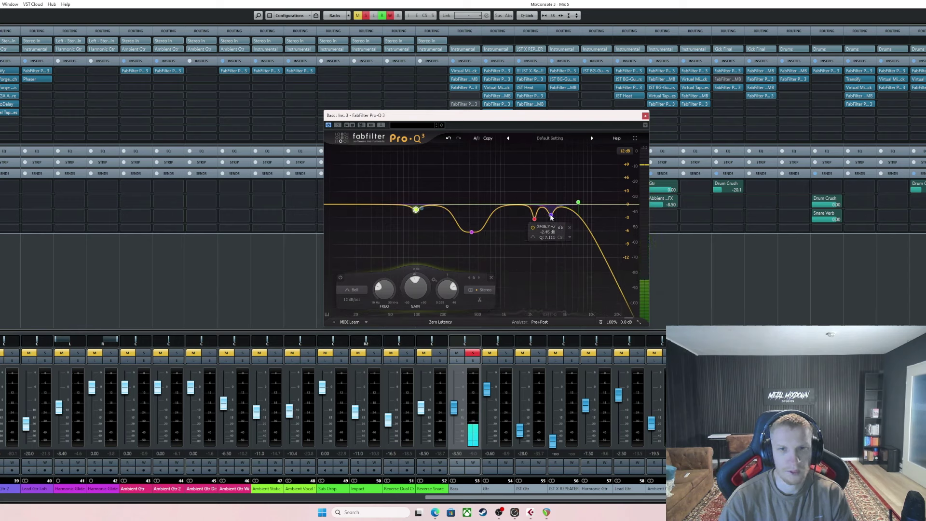
click(552, 216)
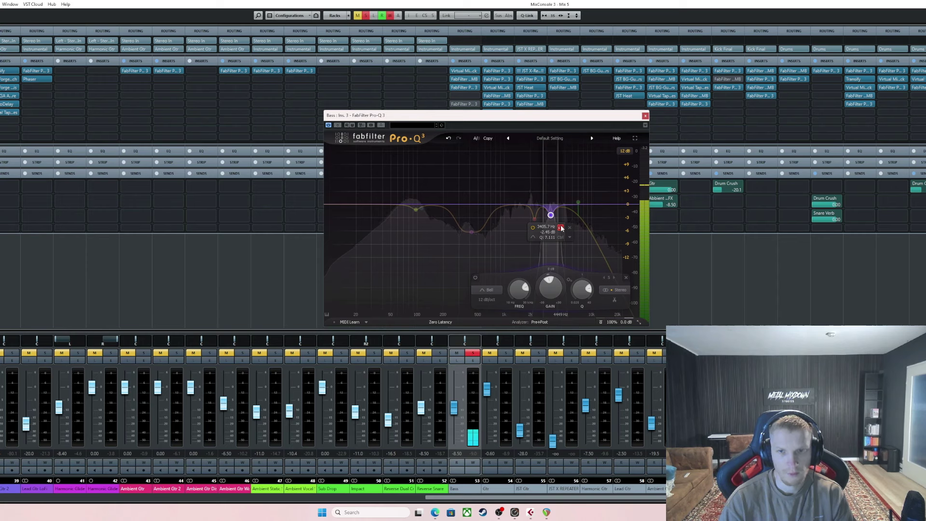
drag(561, 229, 561, 228)
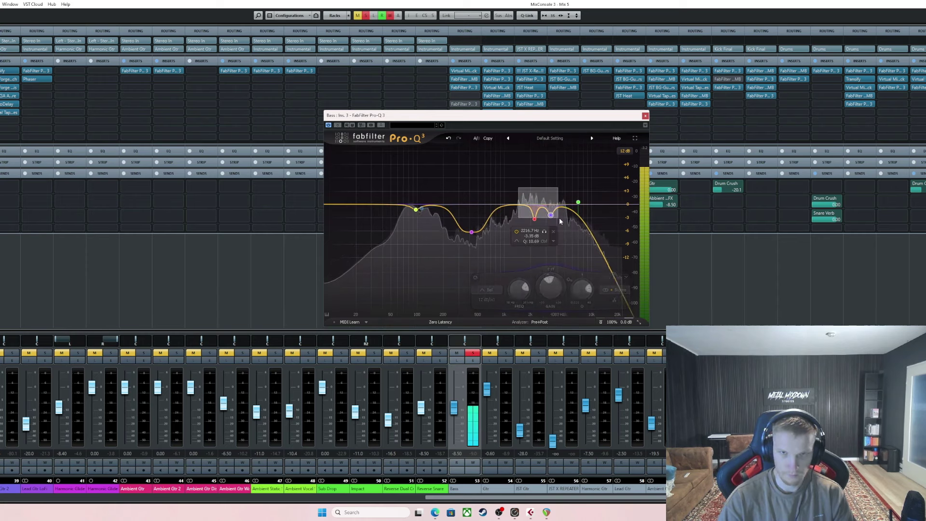
Toggle the narrow 2217 Hz and 3406 Hz cuts during playback to compare the upper mids with and without them
click(533, 228)
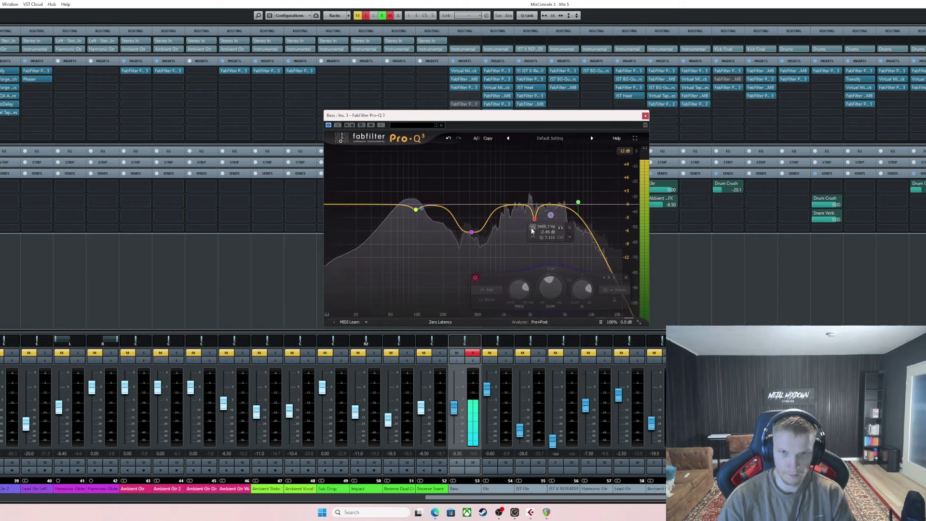
click(533, 227)
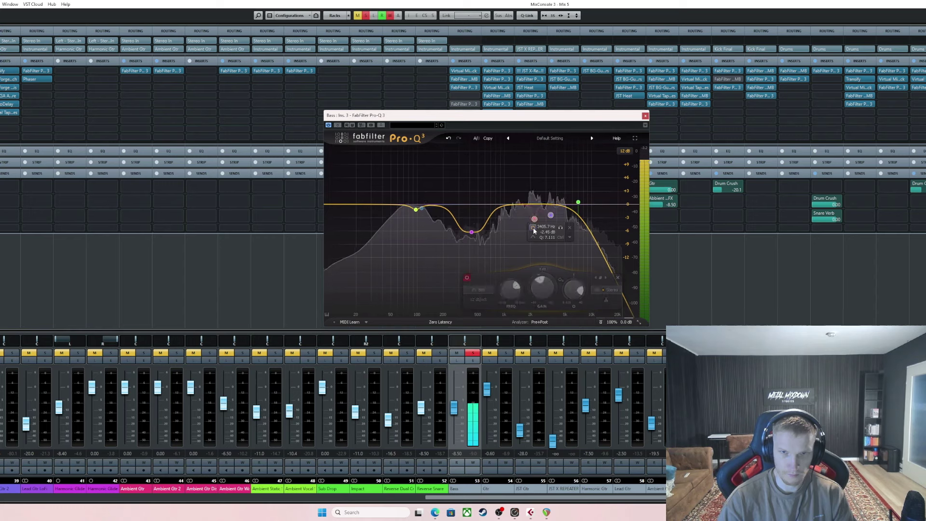
click(533, 228)
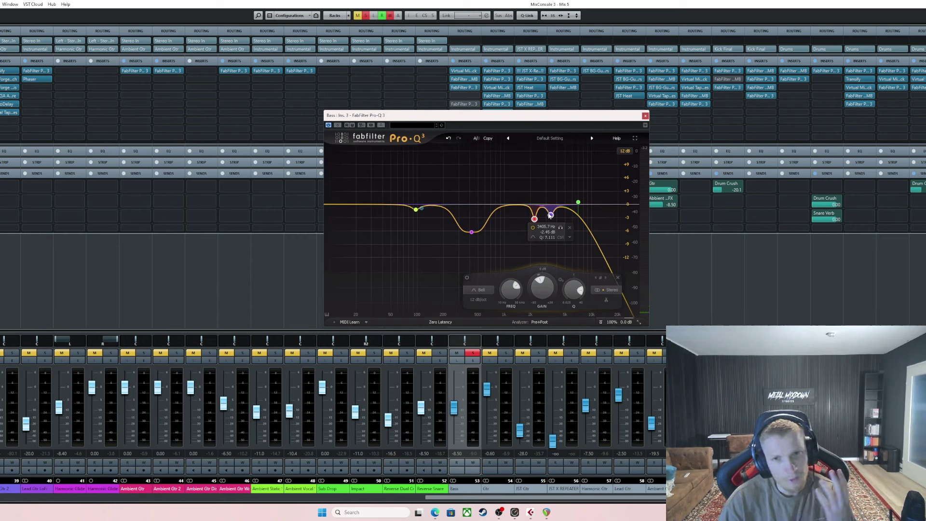
Review the two narrow upper-mid cuts together and the 7000 Hz high cut, and close the Pro-Q 3
drag(522, 196, 559, 233)
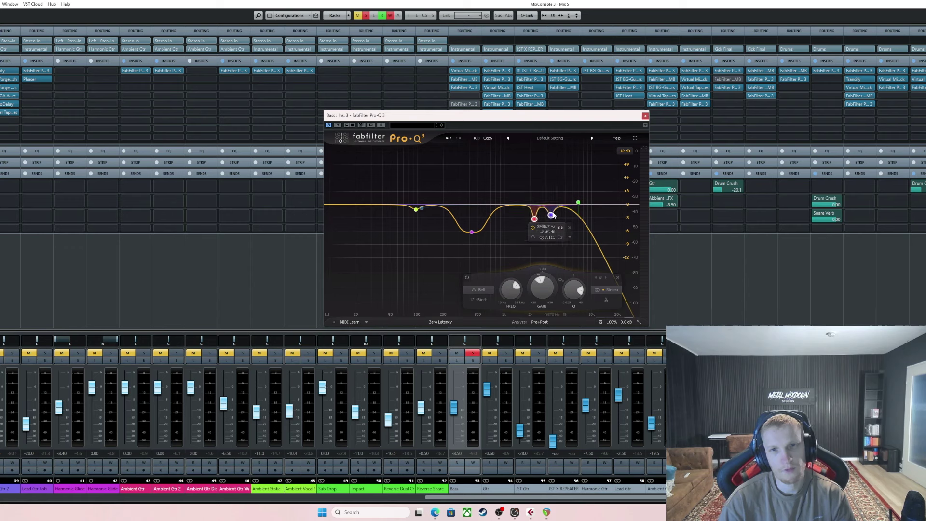
click(579, 203)
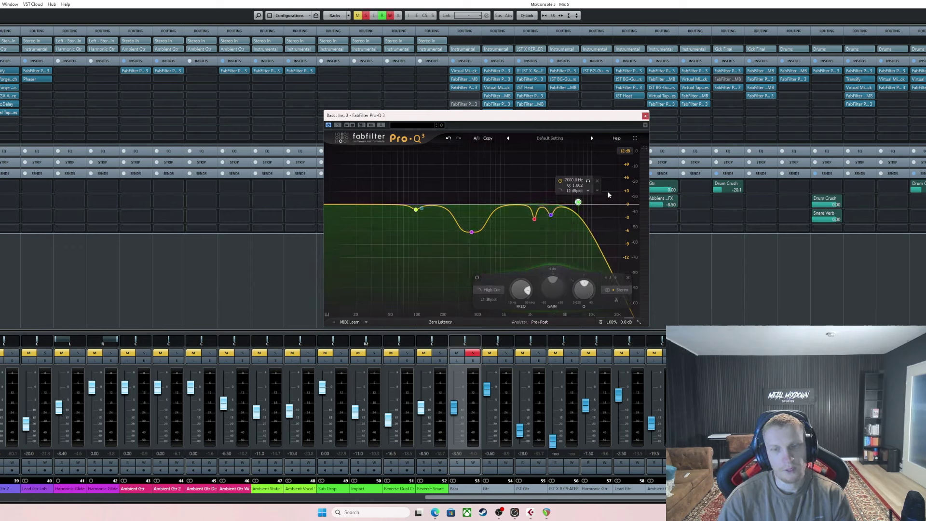
click(646, 116)
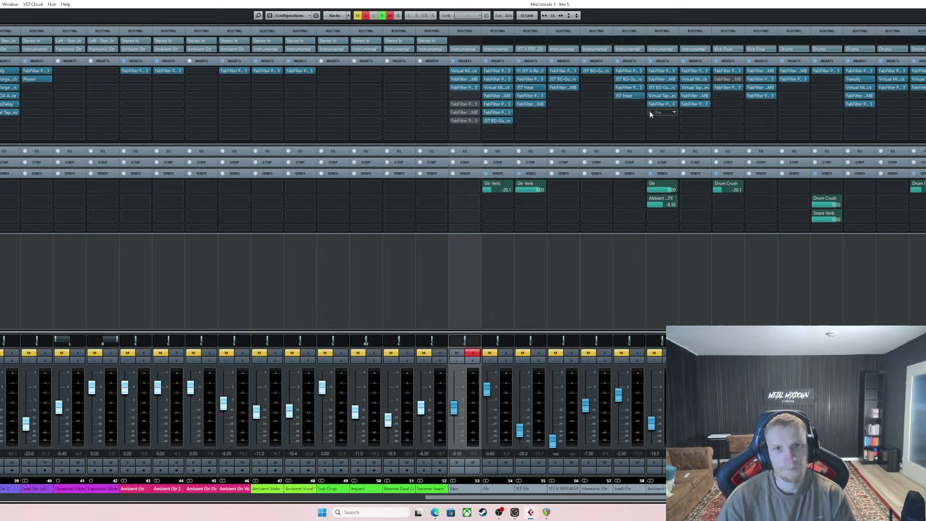
Enable and open the Pro-Q 3 on the Bass group's fifth insert, and play the soloed bass
click(461, 104)
drag(492, 156, 608, 151)
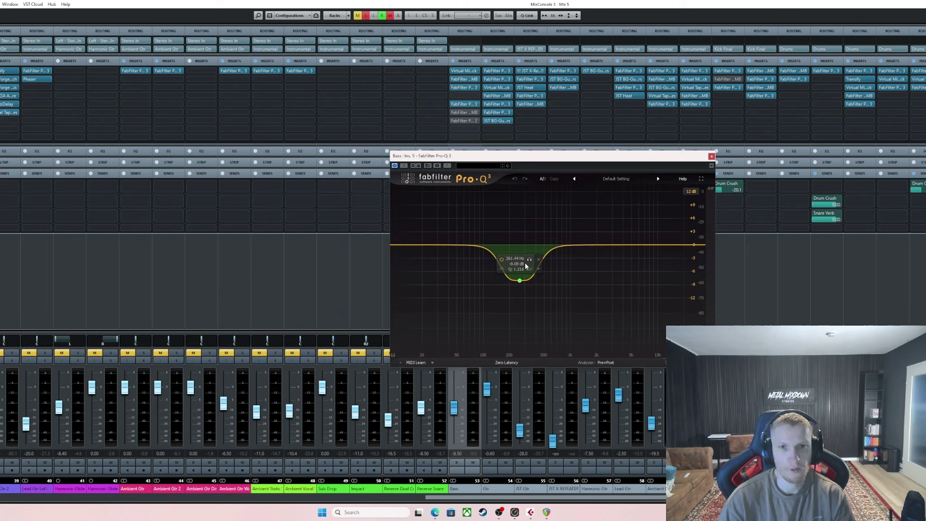
key(space)
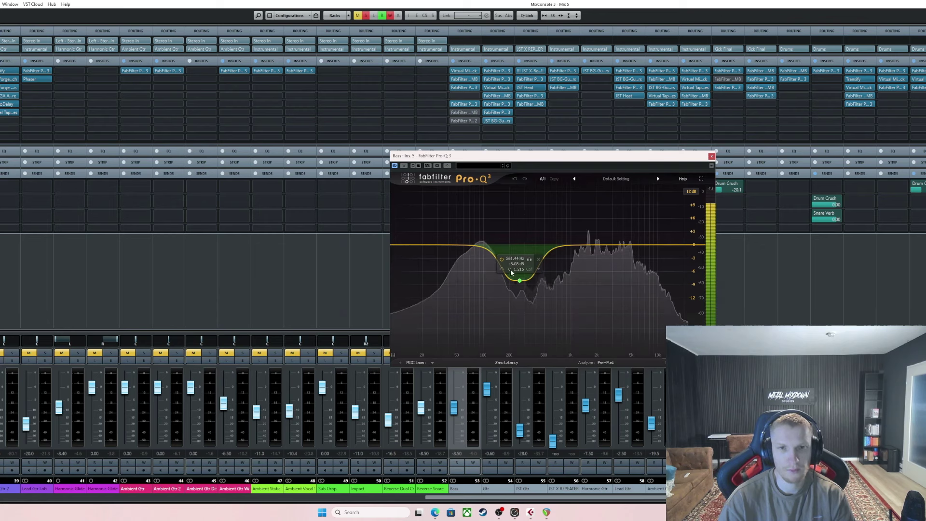
Toggle the wide -6 dB cut near 261 Hz repeatedly during playback to compare the bass with and without it
click(502, 259)
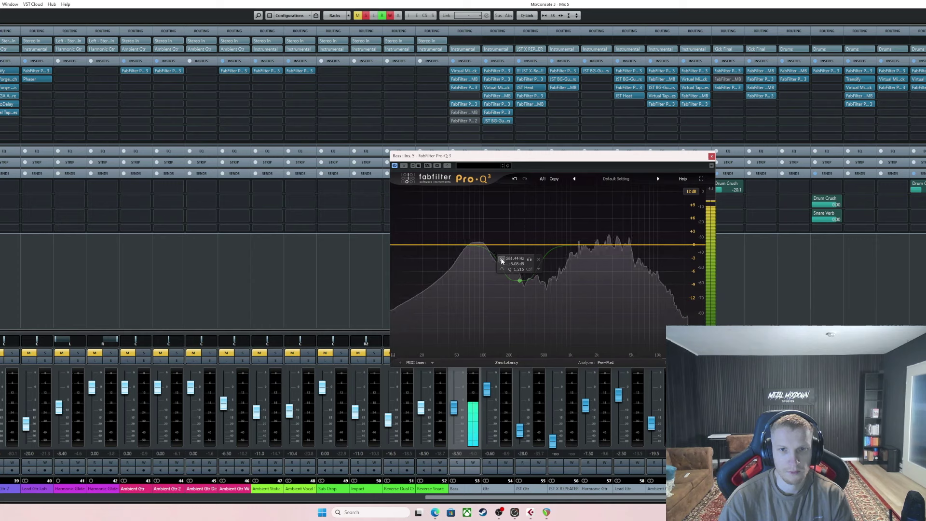
click(502, 259)
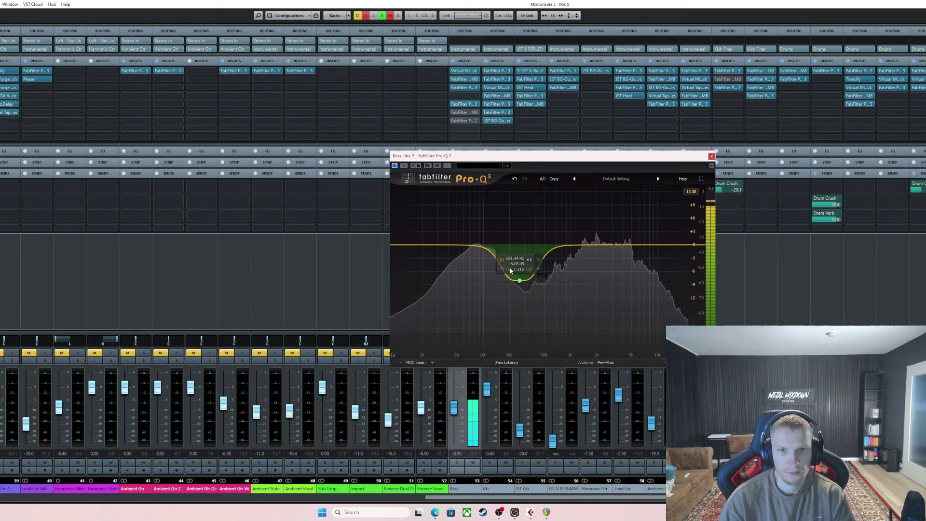
key(space)
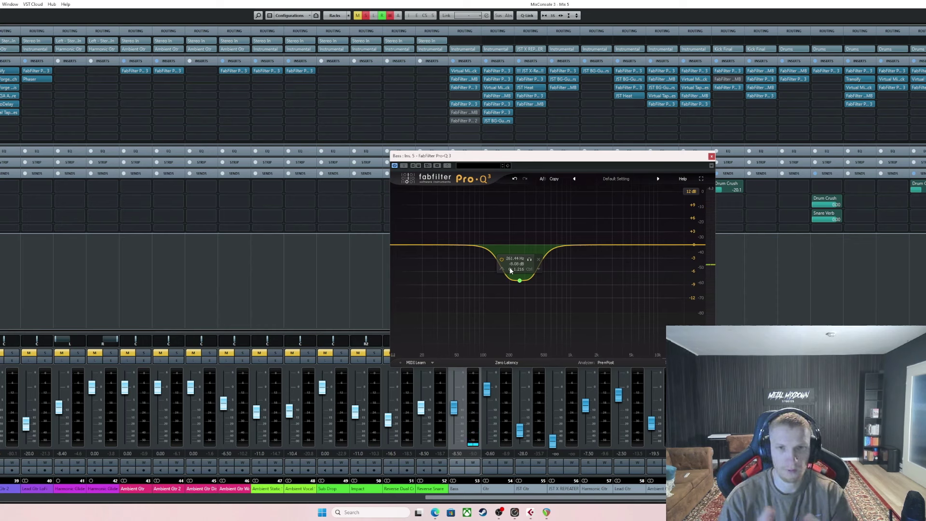
key(space)
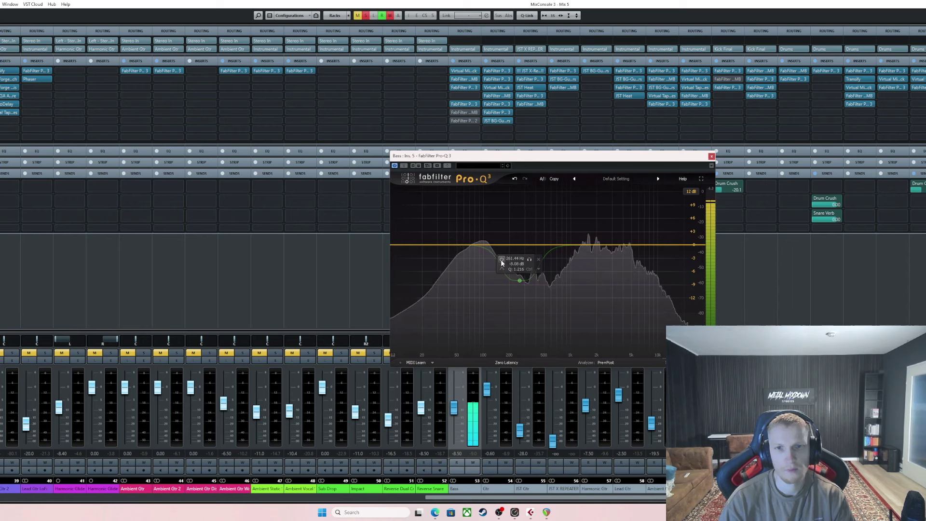
click(502, 261)
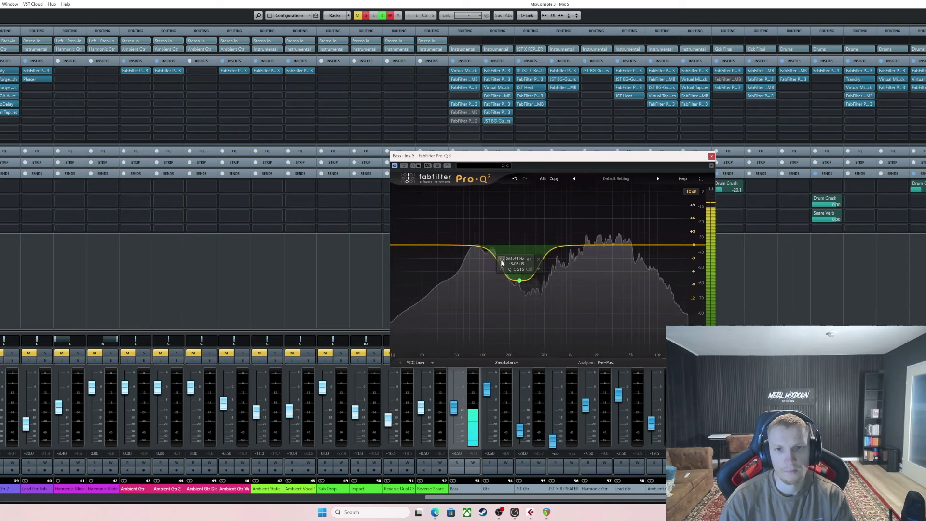
click(502, 260)
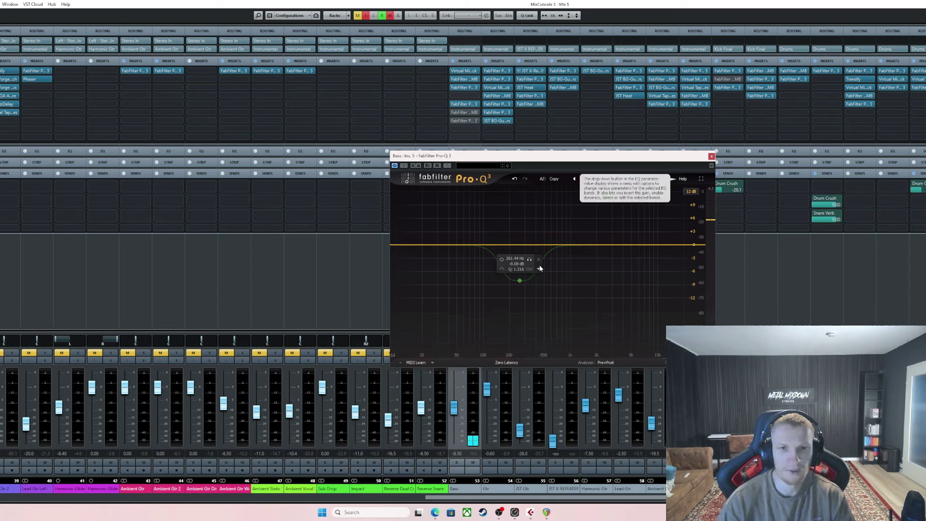
click(502, 259)
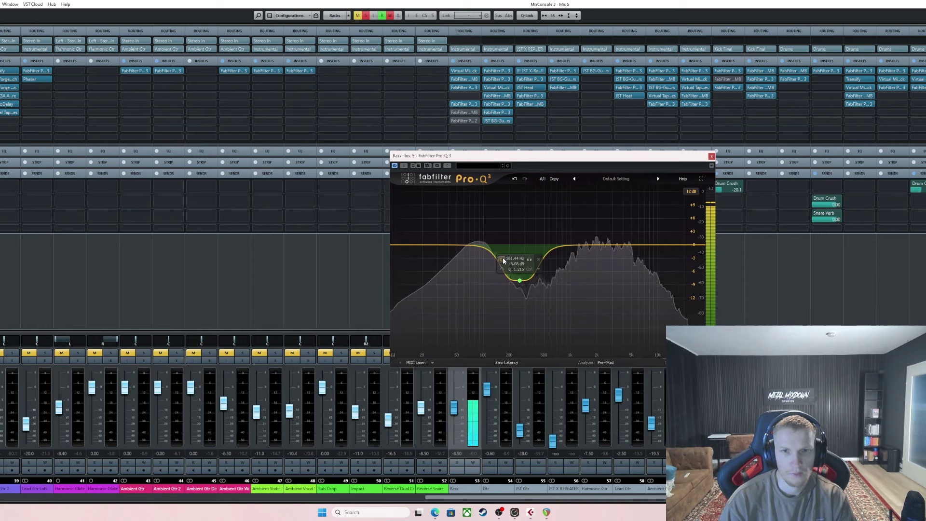
click(502, 259)
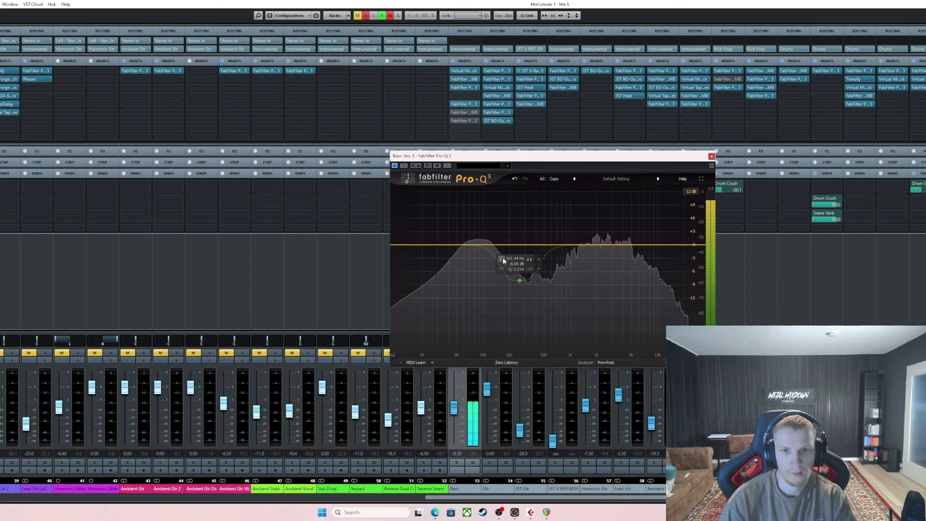
click(502, 259)
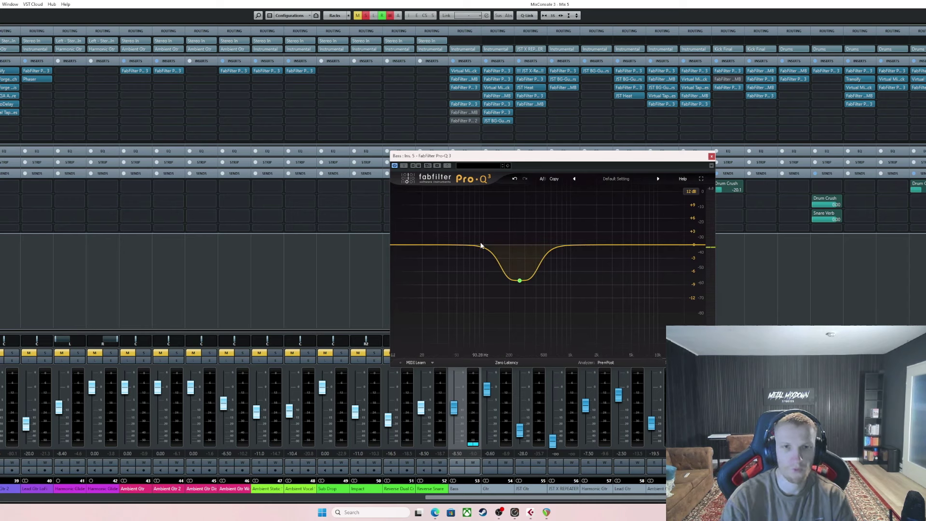
Try a different Q on the wide 261 Hz cut
mouse_move(526, 287)
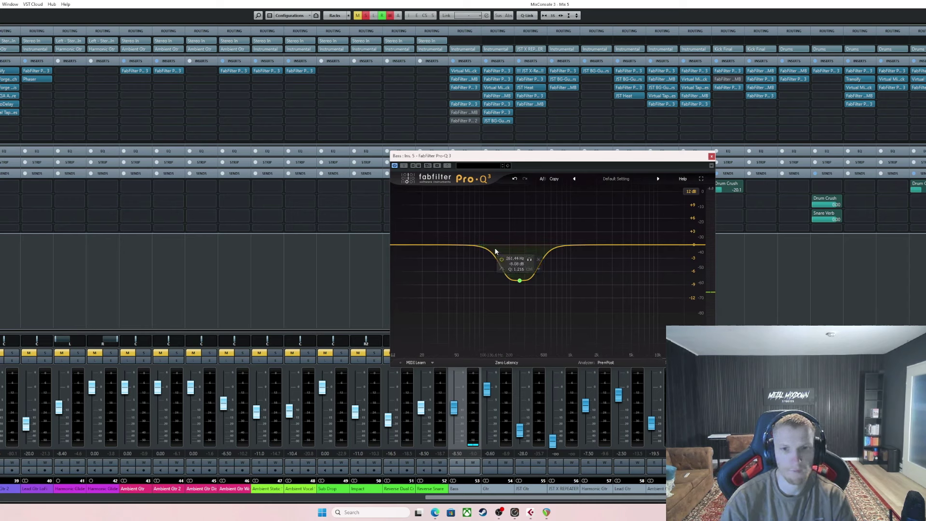
click(520, 280)
drag(552, 327, 552, 309)
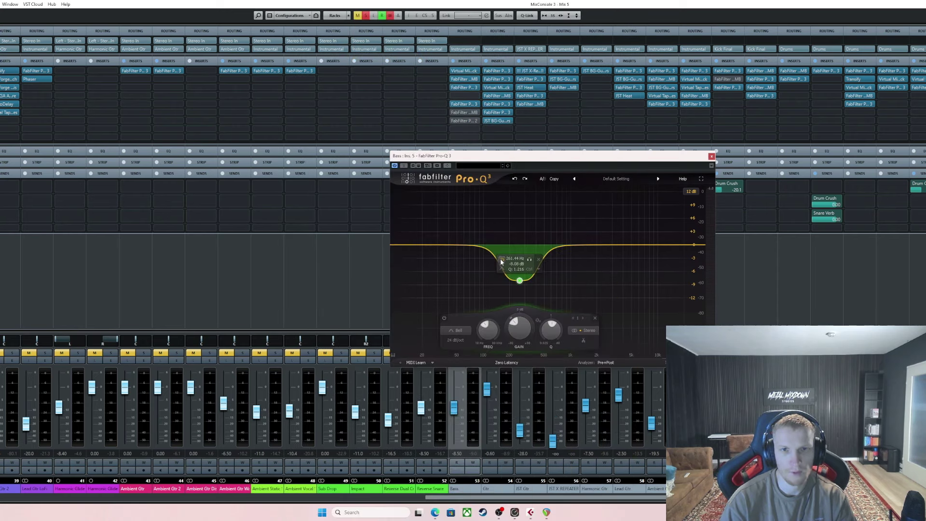
Compare the bass once more with the 261 Hz band bypassed and active, stop playback and close the Pro-Q 3
click(502, 259)
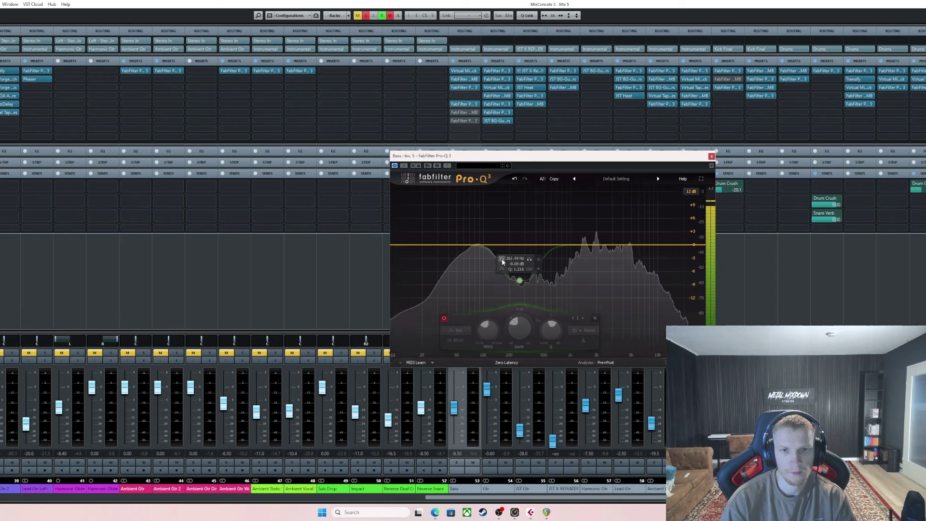
click(502, 260)
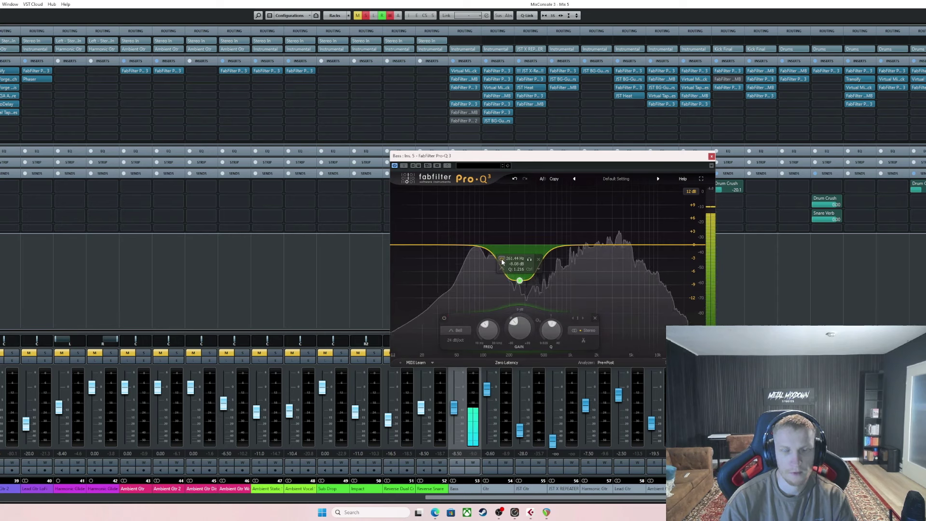
key(space)
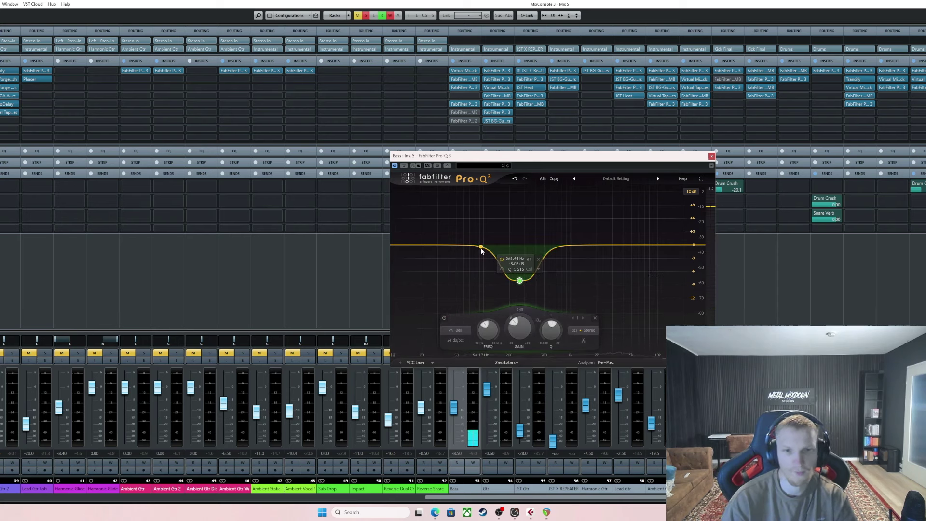
mouse_move(511, 279)
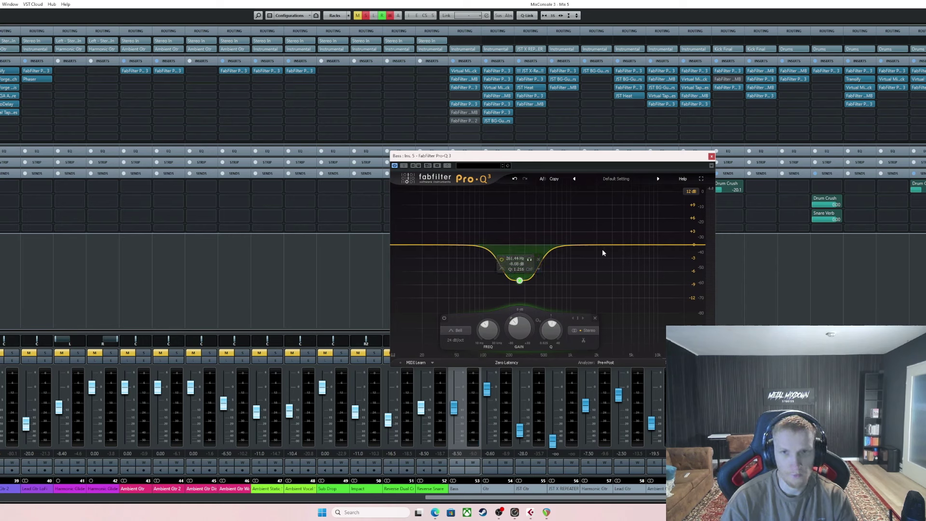
click(712, 157)
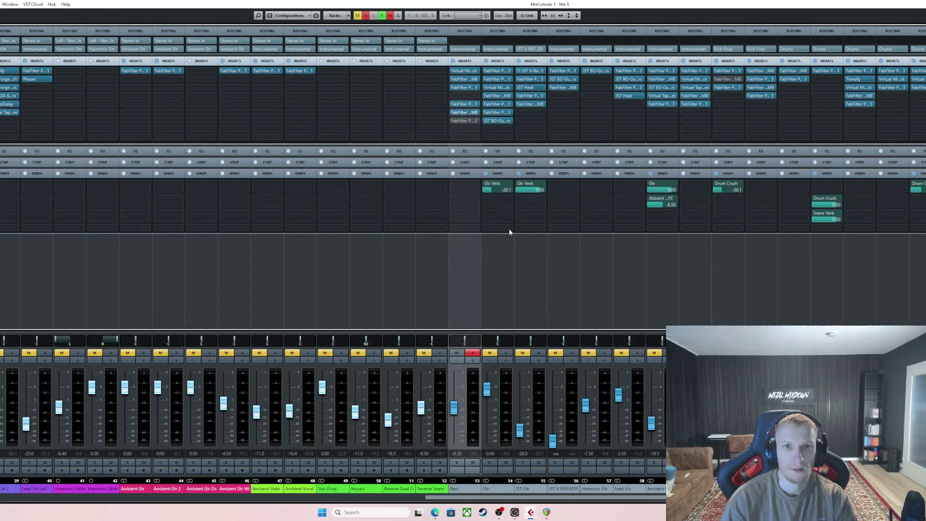
Enable and open the Pro-MB on the Bass group's sixth insert, watch its two bands during playback, and close it
click(462, 110)
drag(419, 140, 492, 156)
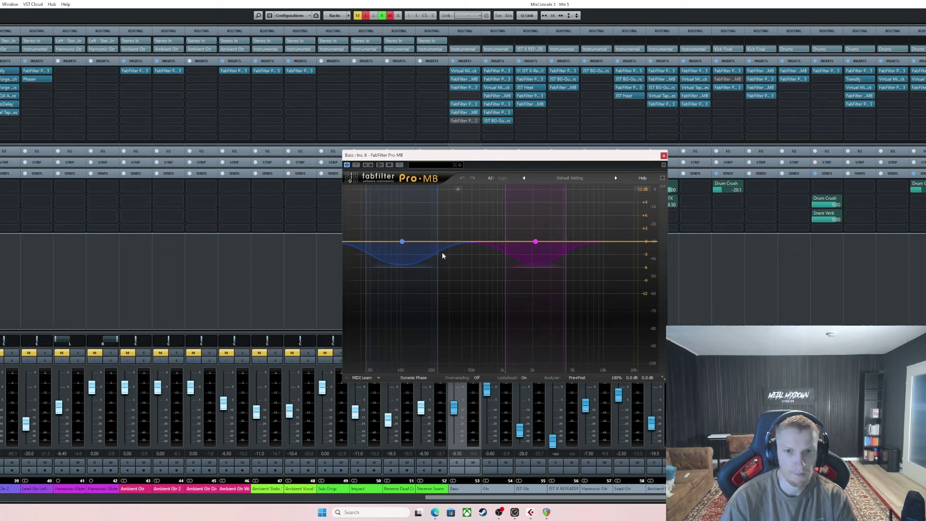
key(space)
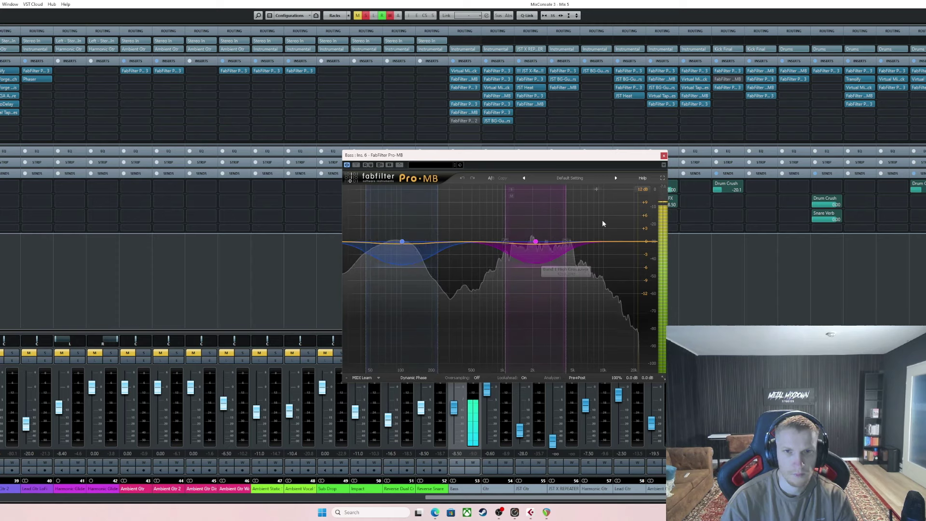
key(Escape)
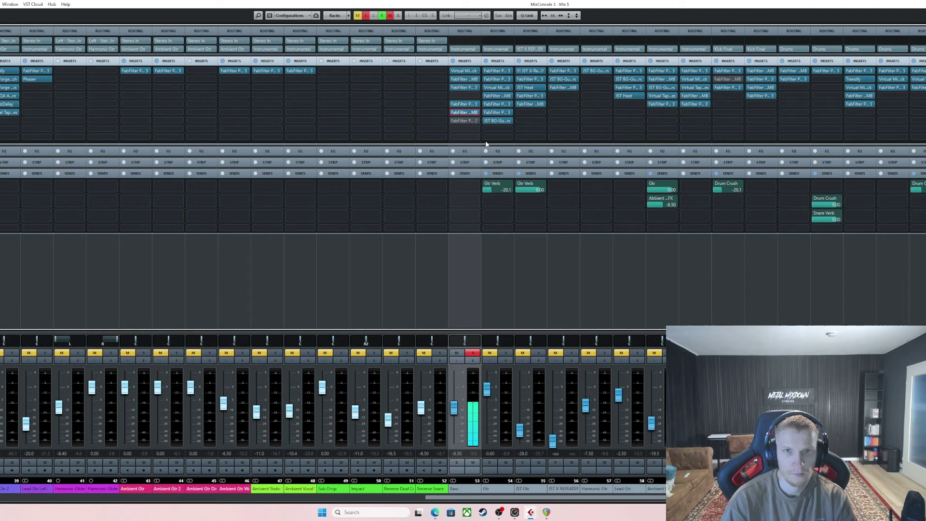
Enable and open the Pro-L 2 limiter on the Bass group's seventh insert
click(456, 122)
drag(271, 98, 527, 150)
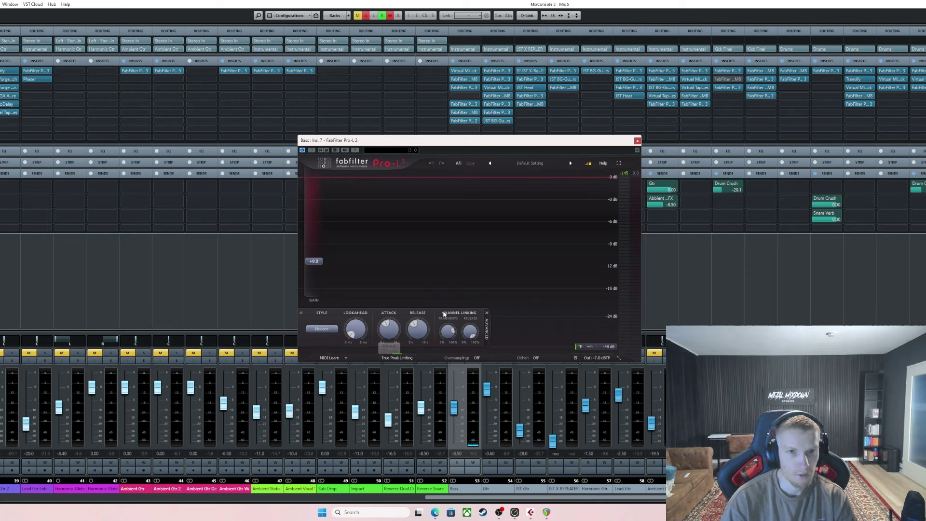
Play the bass through the Pro-L 2, watch its limiting on the display, and close the plug-in
key(space)
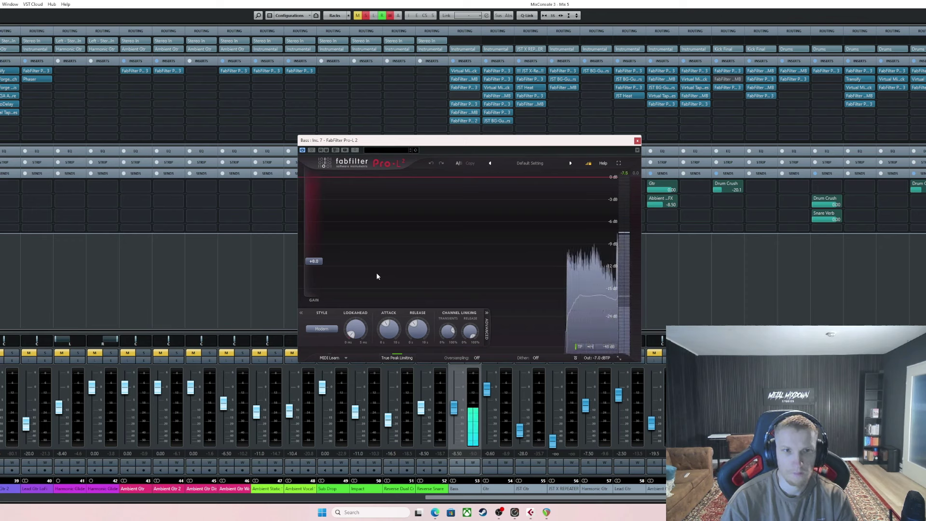
drag(637, 179, 637, 185)
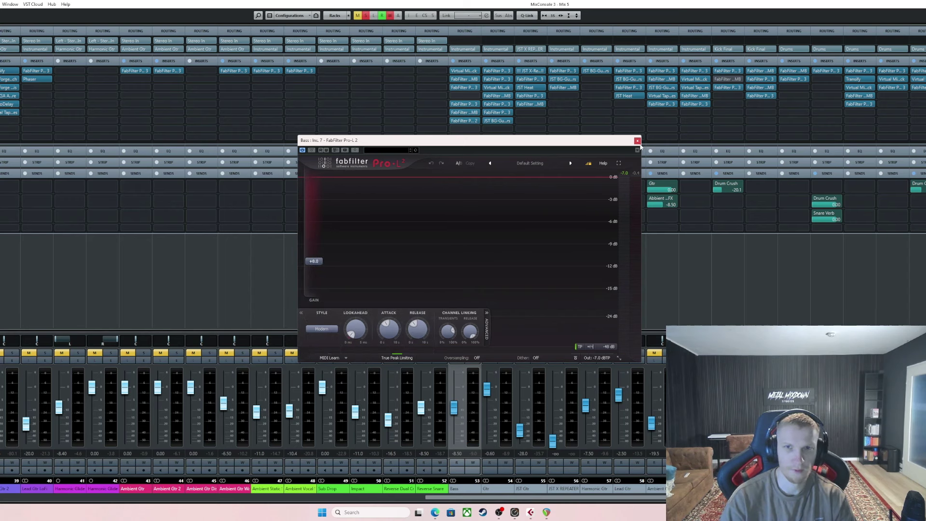
click(637, 141)
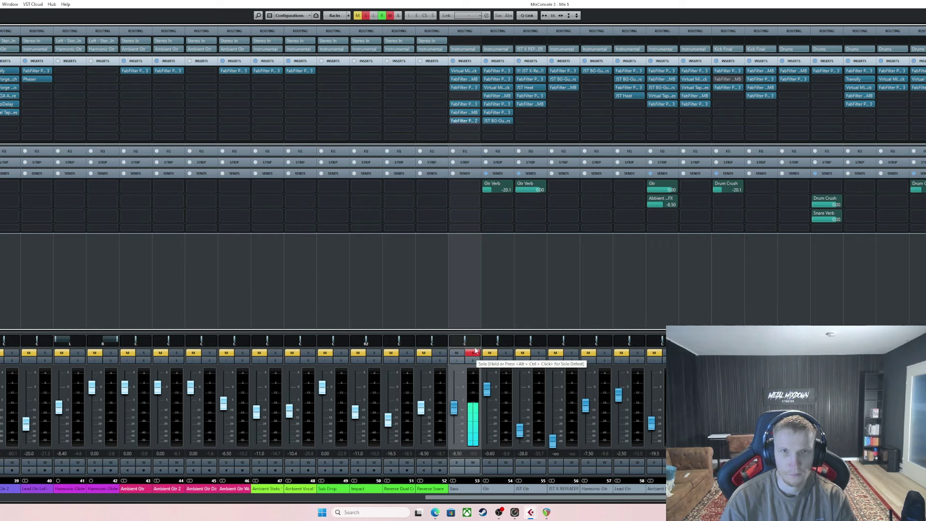
Compare the bass during playback with the Bass group's whole insert chain bypassed and active
click(453, 61)
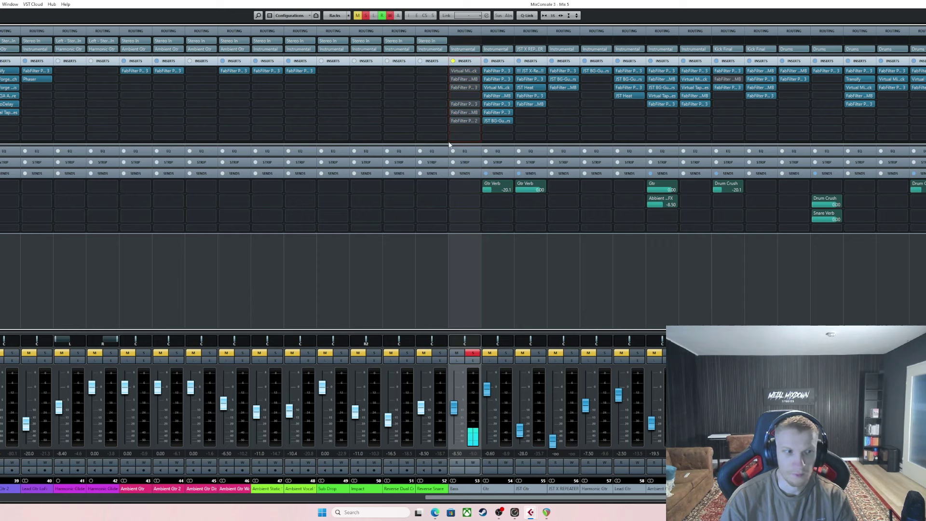
drag(436, 501, 273, 501)
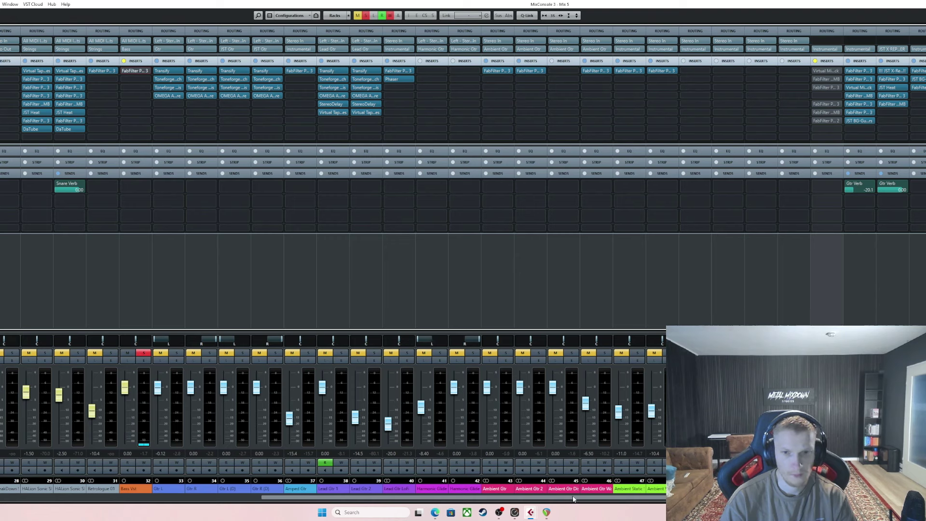
scroll(333, 410, right, 7)
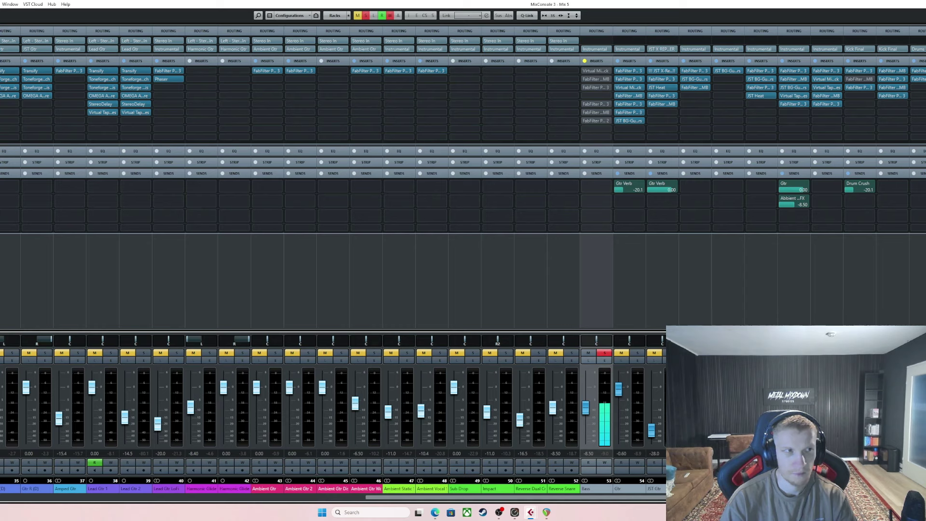
click(585, 61)
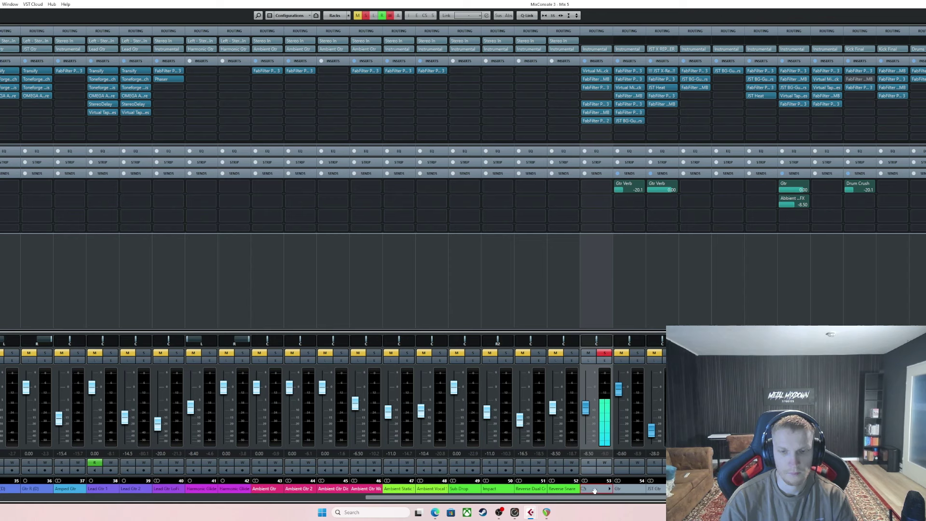
Solo the Gtr group alongside the bass and raise the Bass group's fader to -6.31 dB
click(637, 352)
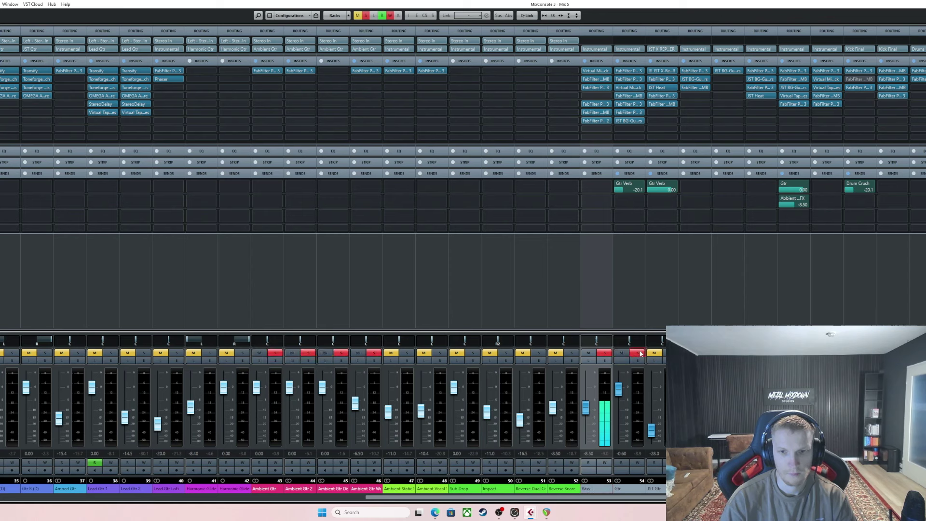
scroll(587, 412, up, 3)
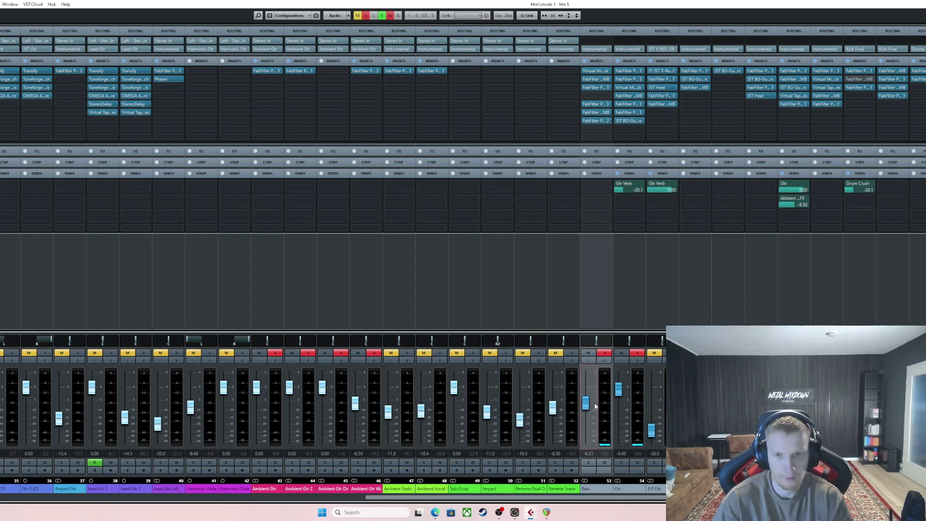
Clear every solo in the mixer and solo only the Bass group
drag(643, 498, 807, 498)
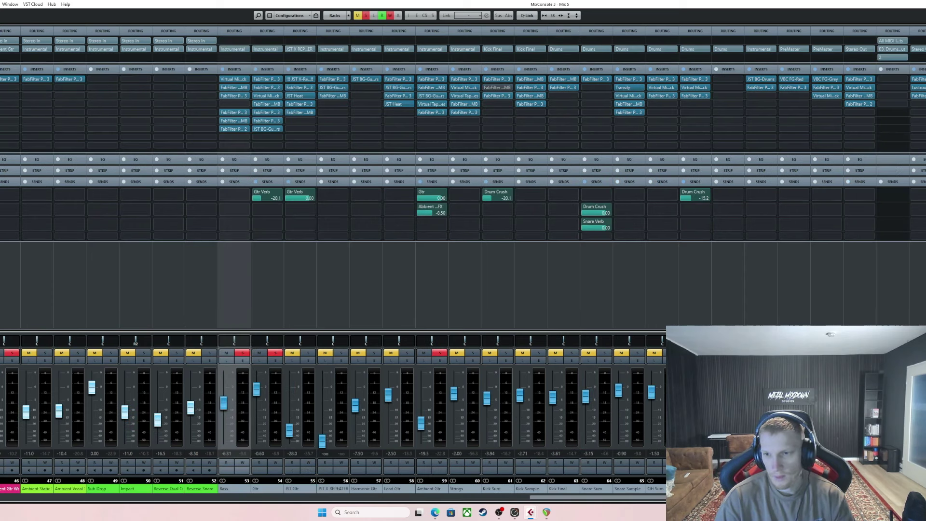
drag(808, 498, 419, 405)
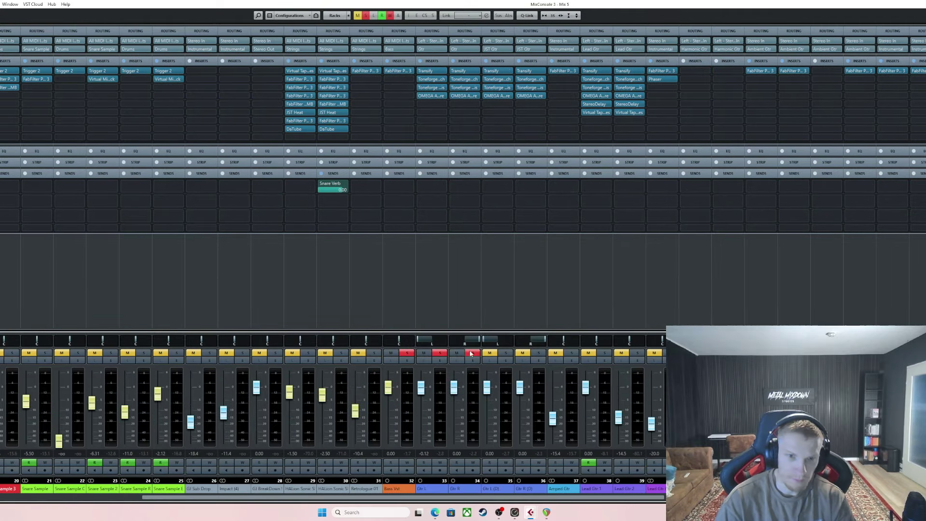
click(369, 16)
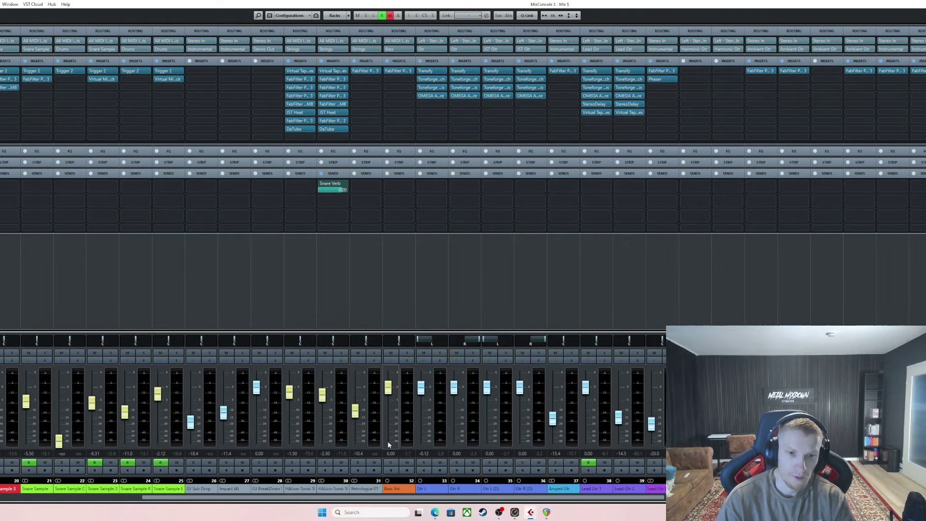
drag(429, 499, 685, 500)
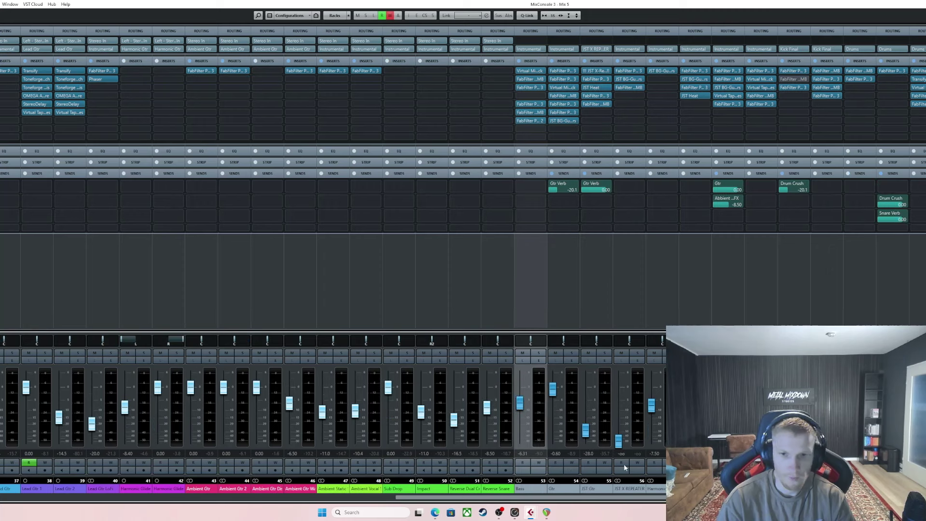
click(537, 356)
Start a new stereo FX channel track routed to Stereo Out and name it Bass Stereo
drag(527, 502, 547, 501)
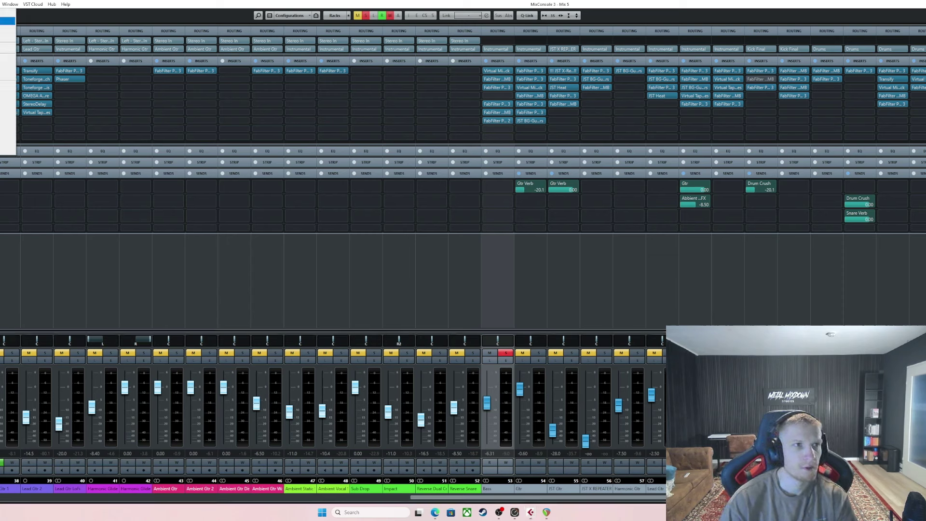
key(Return)
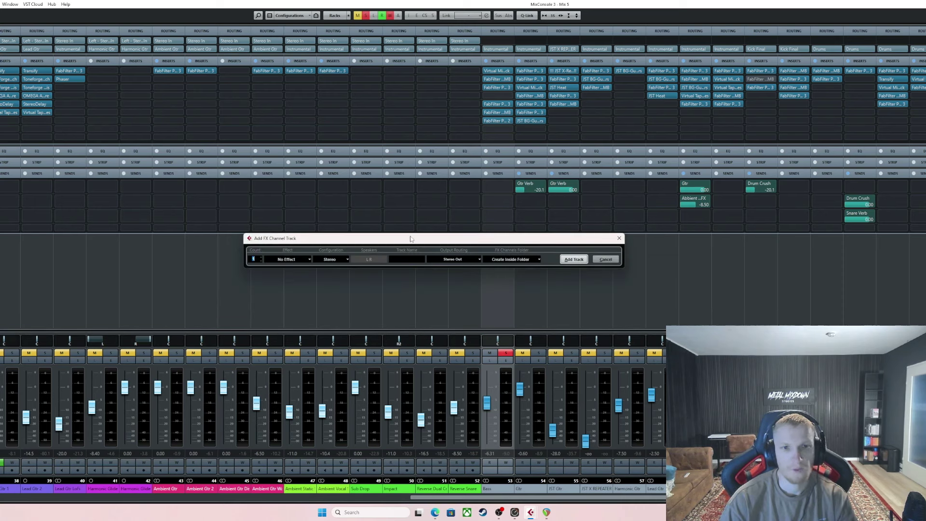
drag(411, 238, 443, 235)
click(388, 264)
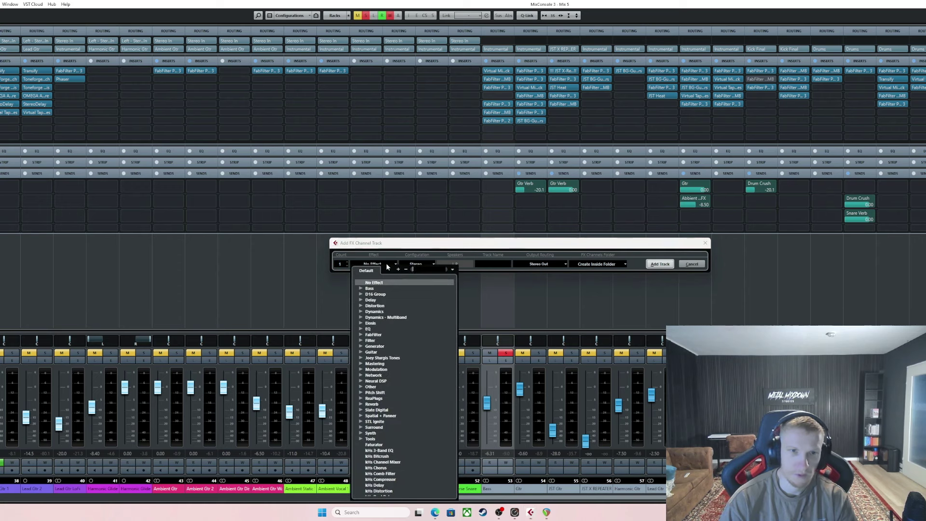
click(493, 248)
click(495, 264)
text(Bass Stereo)
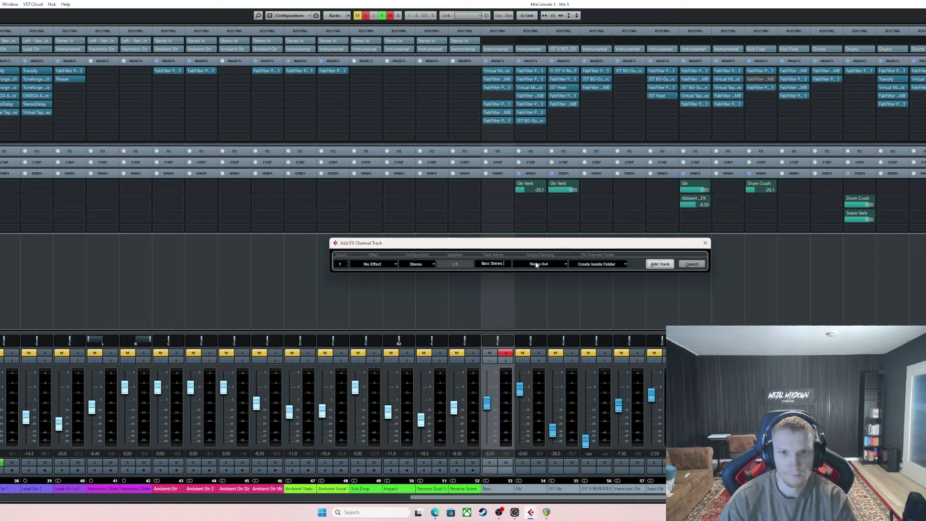
Choose the Lustrous Plates reverb as the FX channel's effect and add the track
click(384, 267)
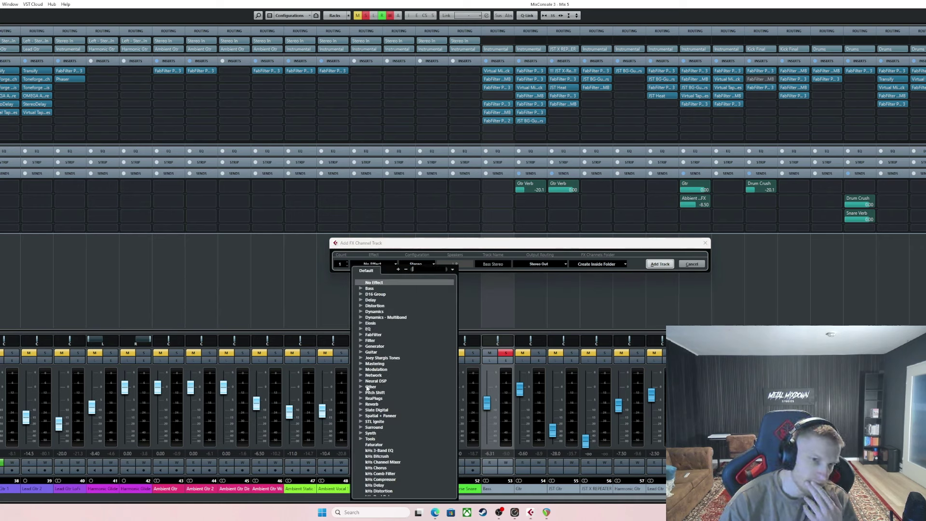
click(361, 405)
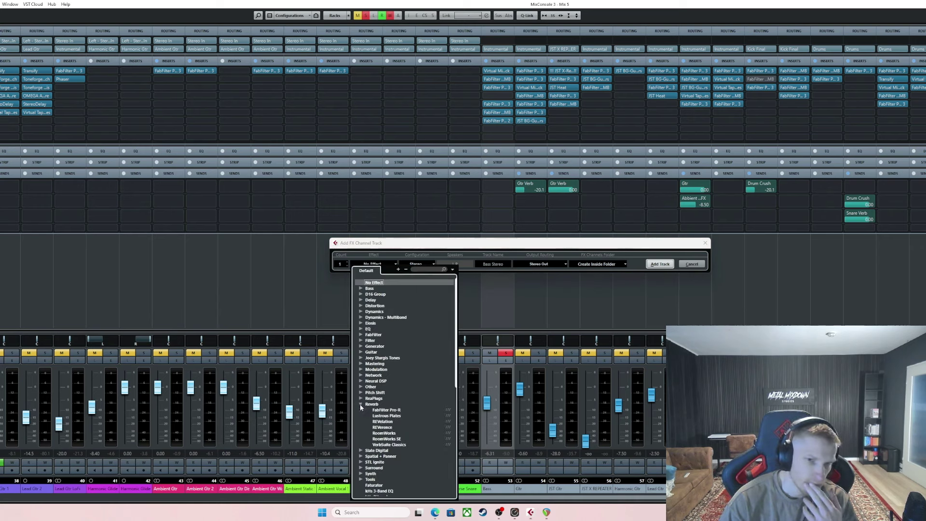
click(386, 416)
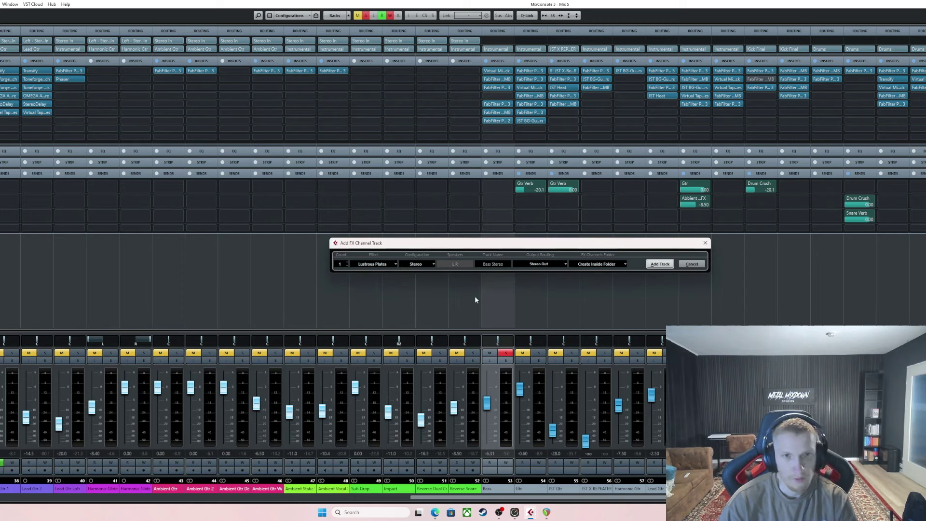
click(660, 264)
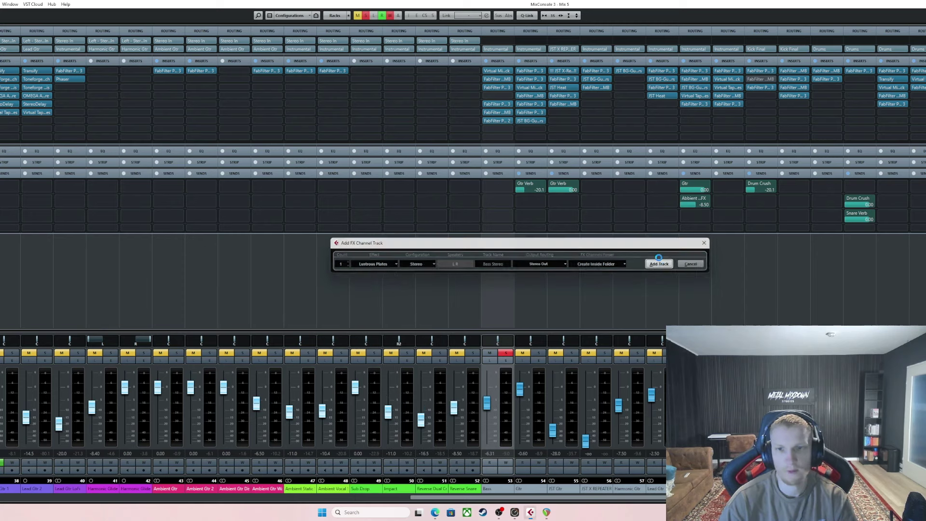
Close the Lustrous Plates window and insert a FabFilter Pro-Q 3 ahead of the reverb on the Bass Stereo channel
scroll(545, 359, down, 5)
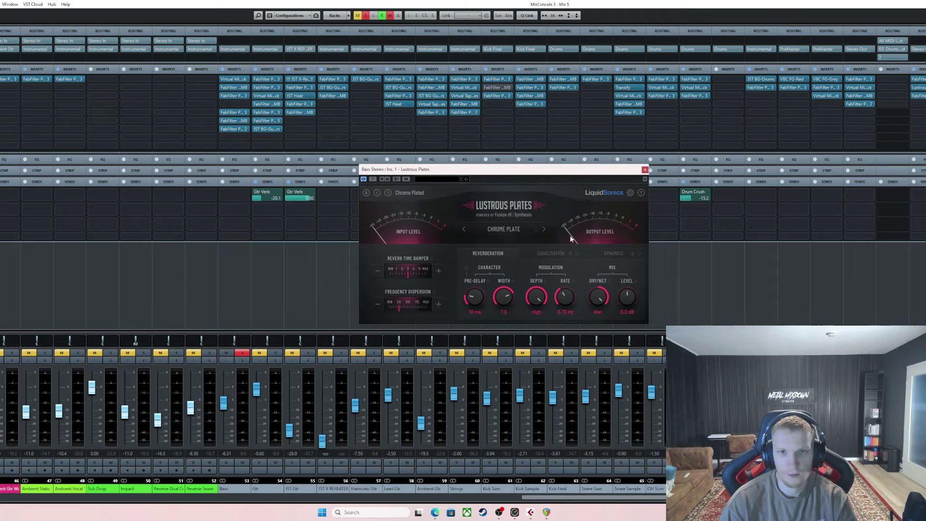
scroll(332, 415, down, 1)
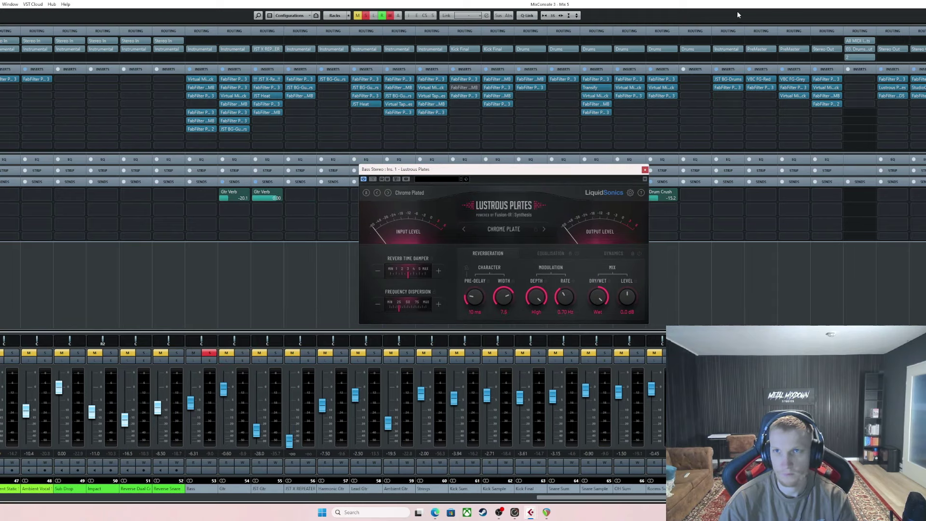
drag(737, 15, 269, 28)
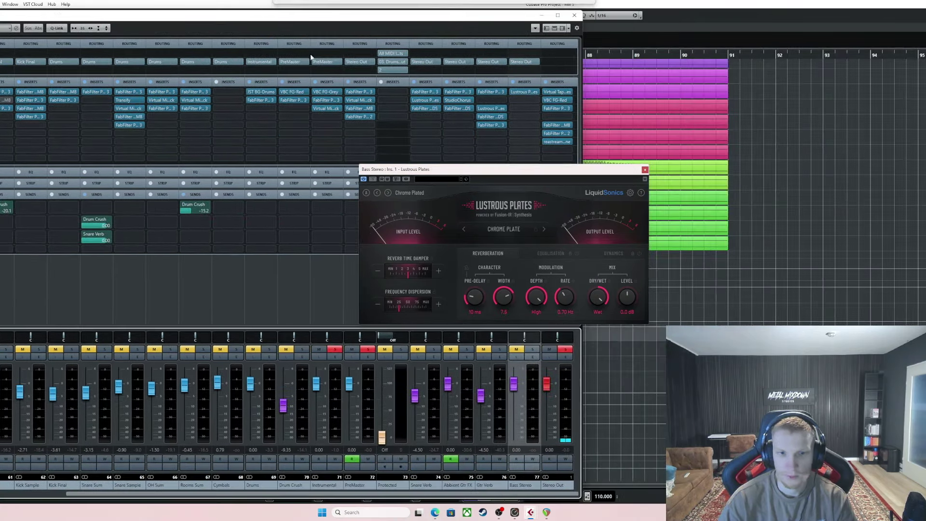
click(513, 481)
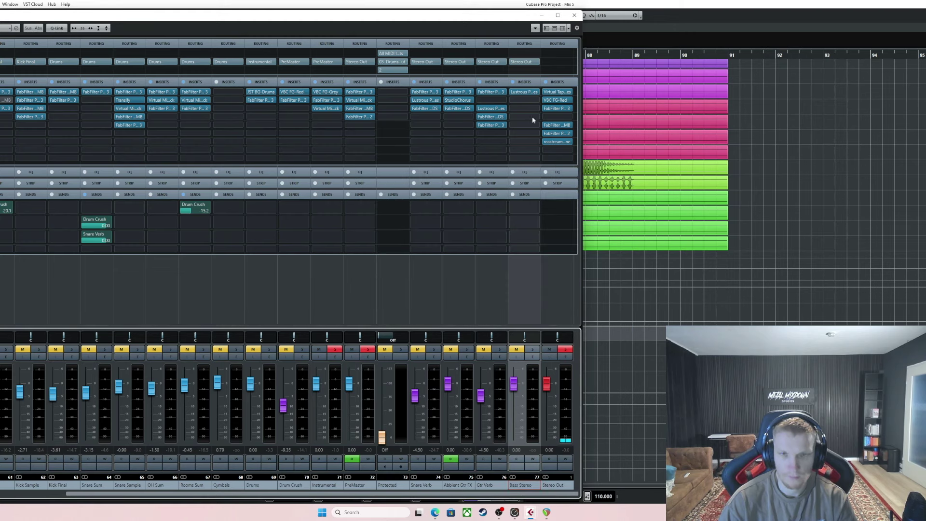
click(524, 100)
click(520, 153)
click(552, 173)
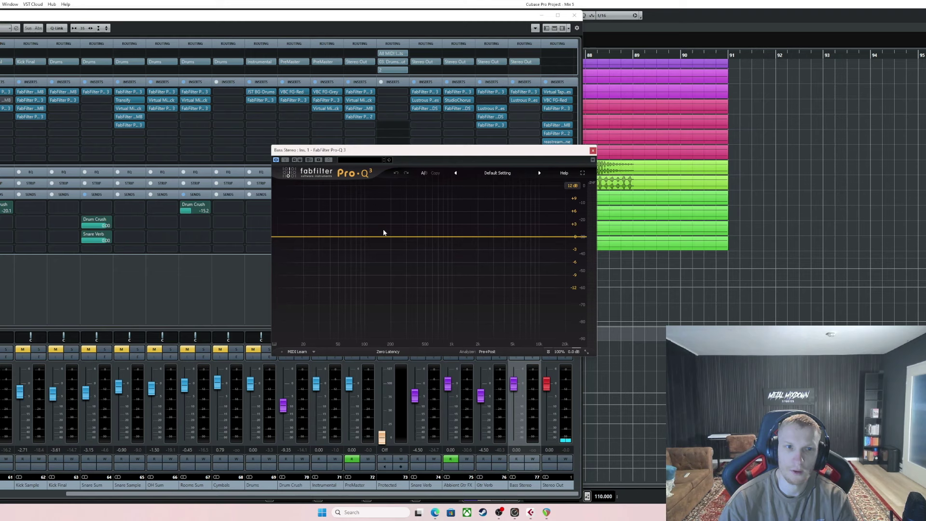
Add a low cut at about 400 Hz and a high cut at 7 kHz in the Pro-Q 3, and close it
click(291, 237)
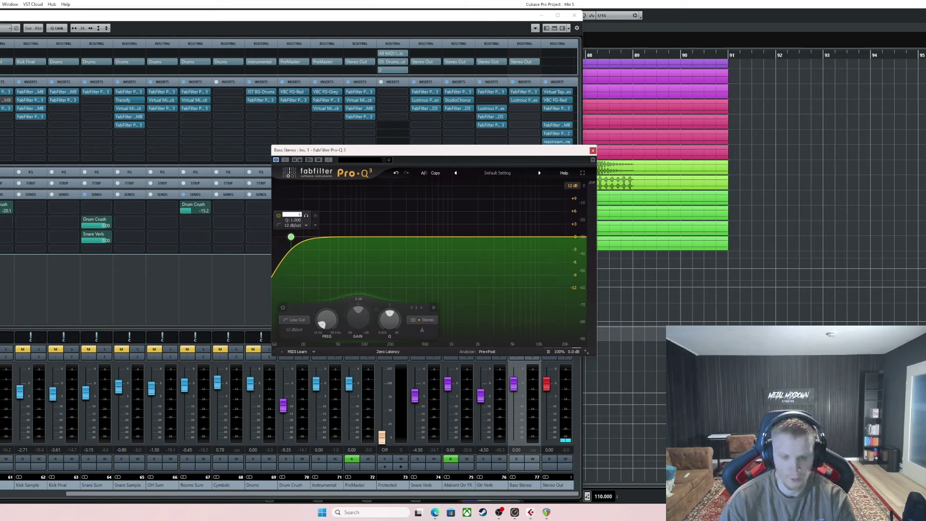
drag(291, 237, 417, 237)
click(570, 237)
double_click(540, 214)
text(7k)
key(Return)
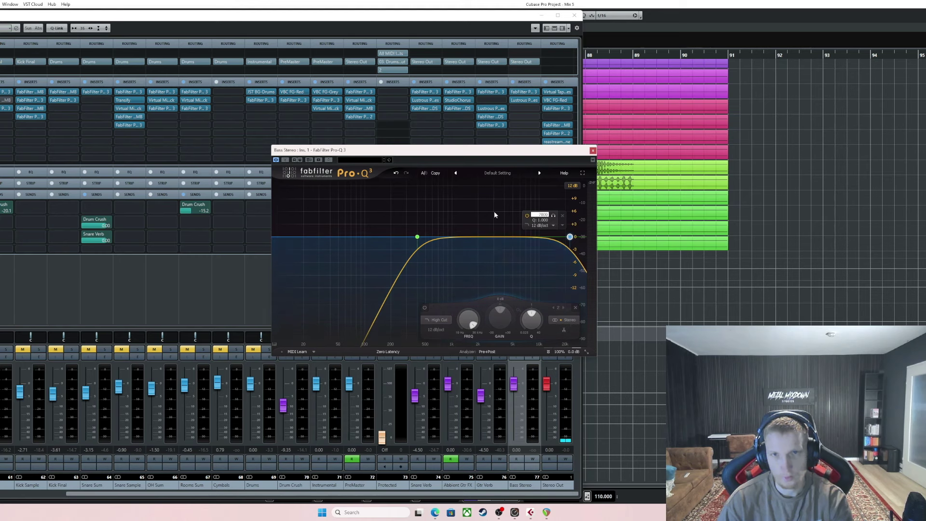
click(593, 151)
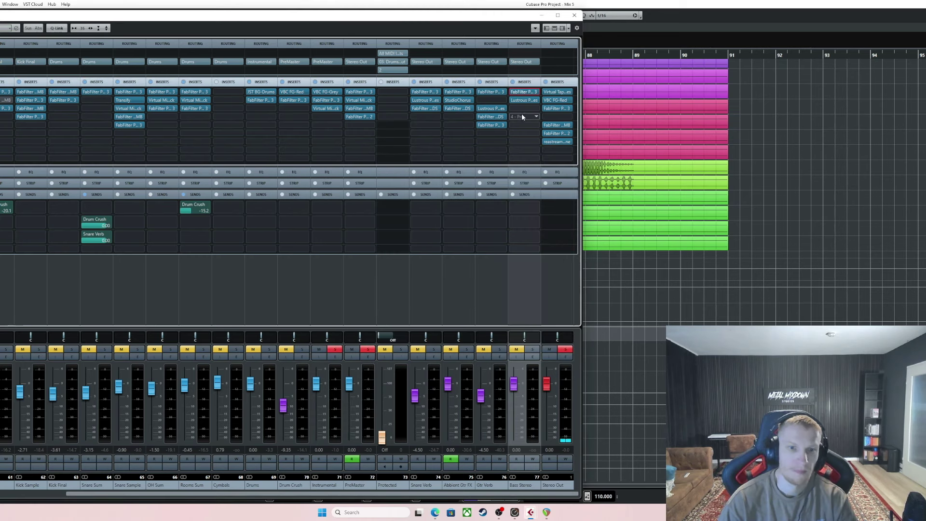
Insert a FabFilter Pro-DS on the Bass Stereo channel's third slot, adjust its threshold, set it to Allround mode, and close it
click(523, 115)
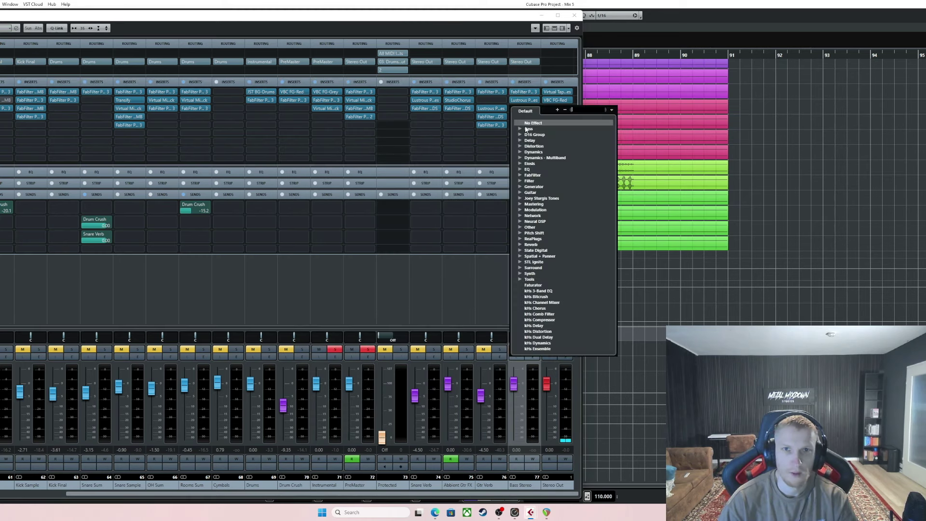
click(521, 152)
click(554, 205)
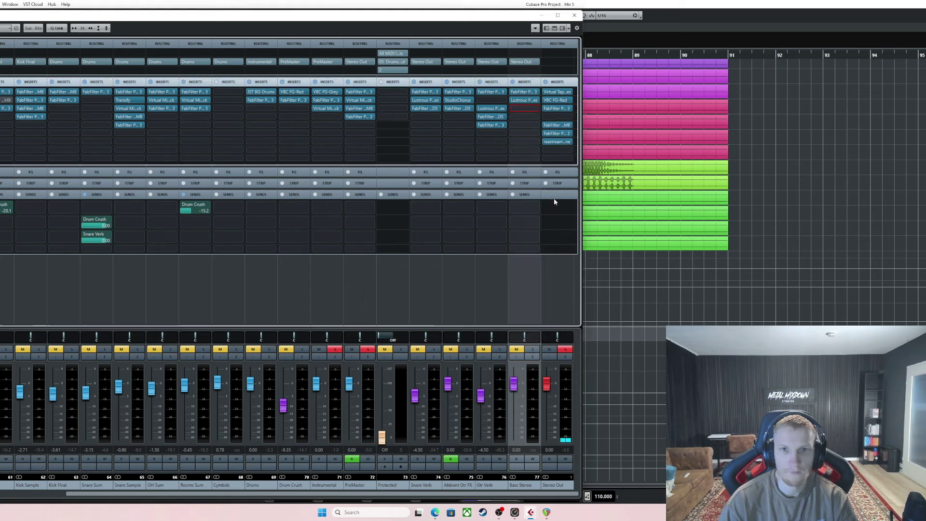
drag(348, 271, 460, 311)
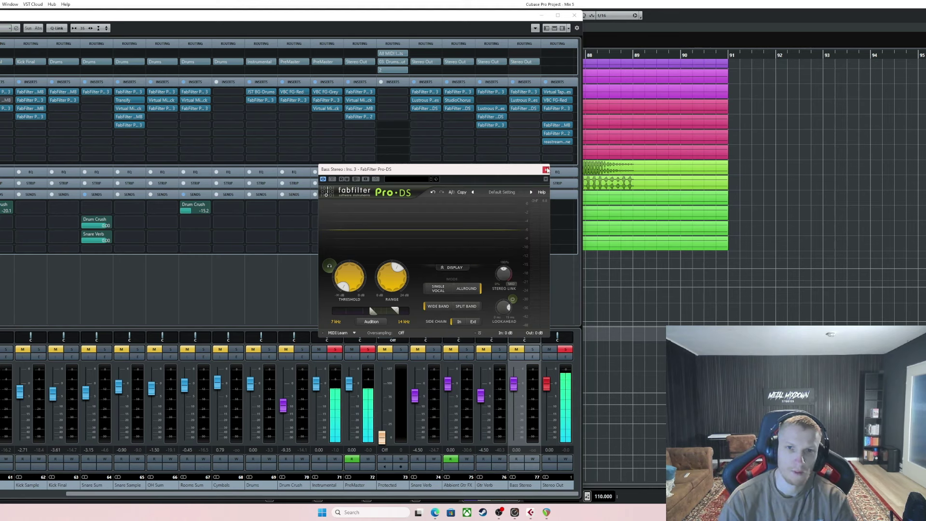
click(546, 169)
Add a send from the Bass group to the Bass Stereo FX channel
drag(332, 499, 223, 500)
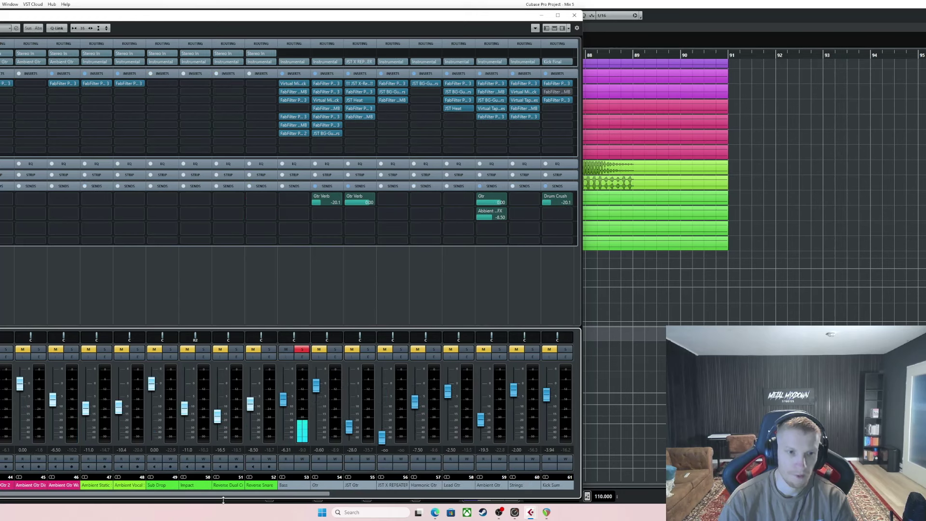
click(288, 490)
click(303, 222)
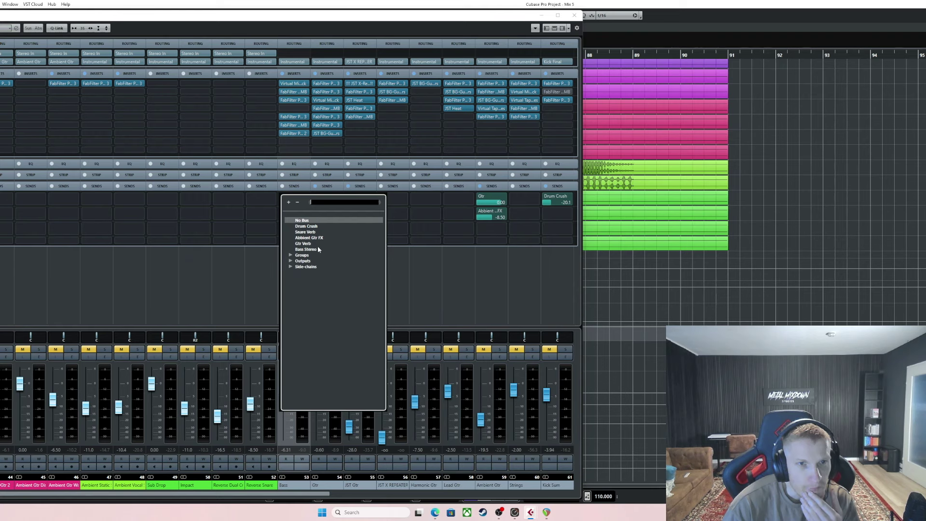
click(311, 248)
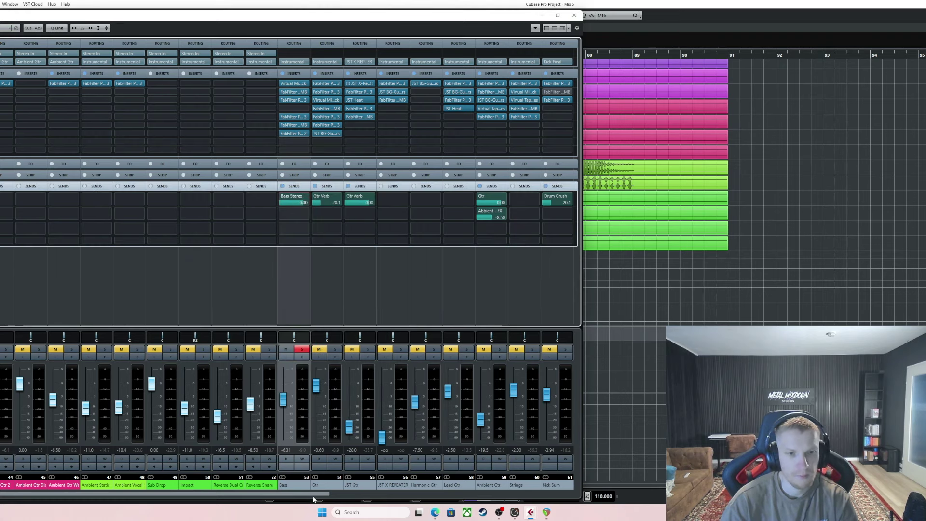
Solo the Bass Stereo channel and check its Pro-DS de-esser during playback, closing the plug-in window after
drag(313, 494, 563, 494)
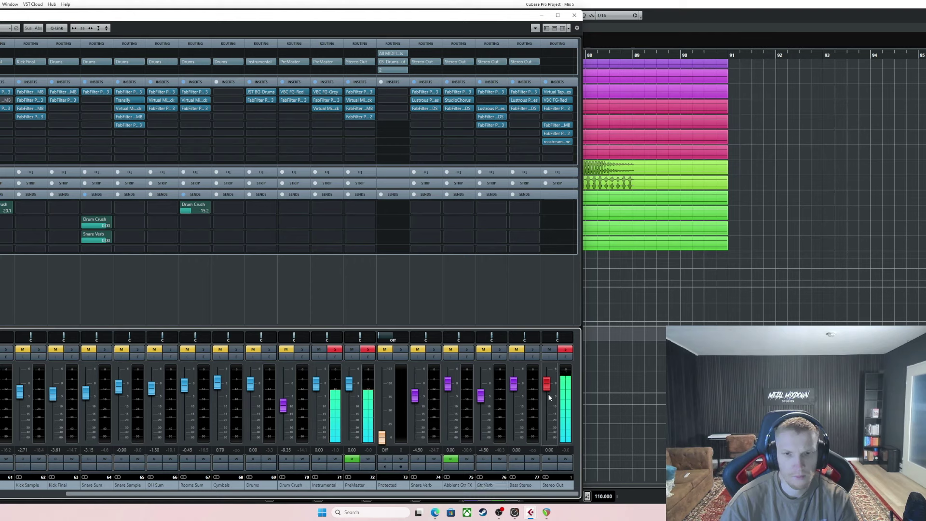
click(532, 349)
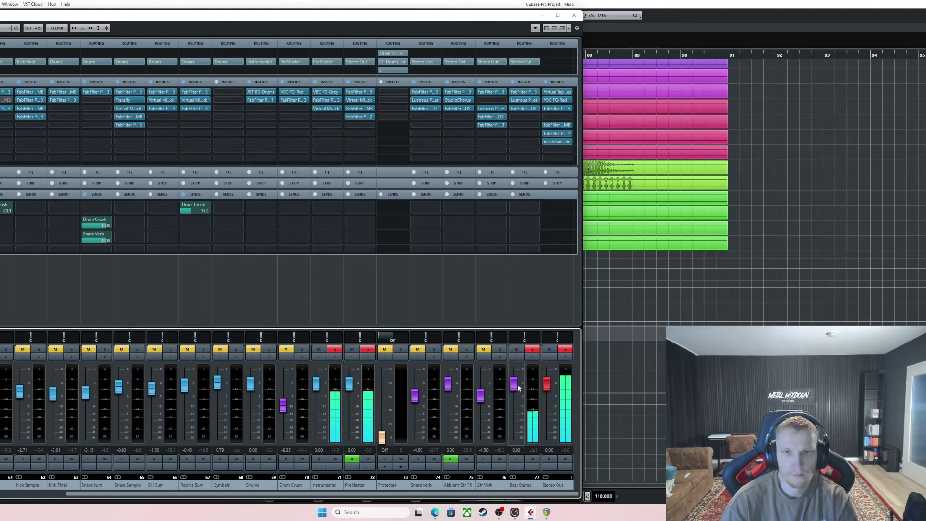
click(521, 107)
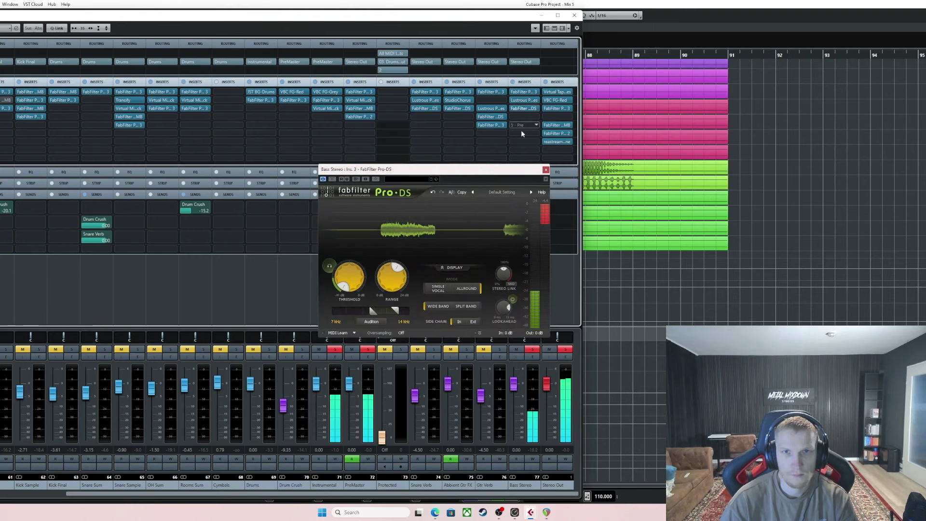
click(546, 170)
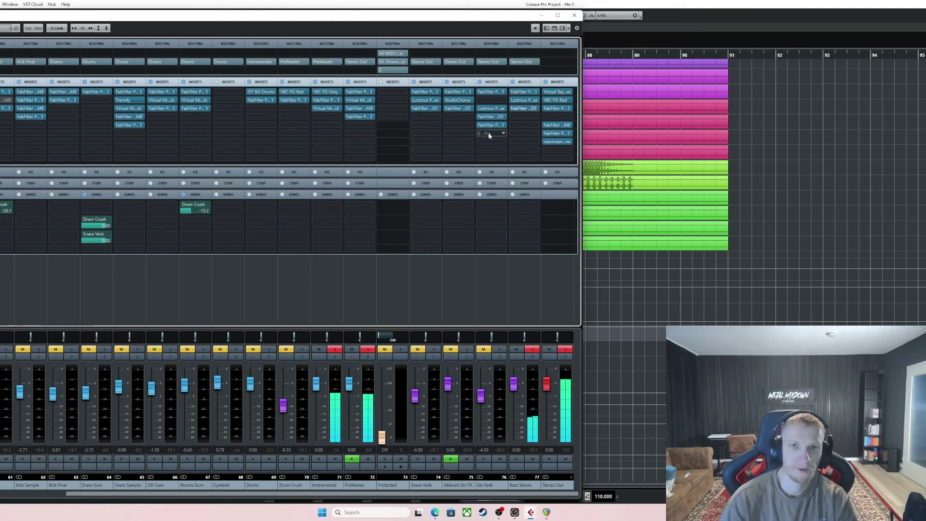
click(513, 108)
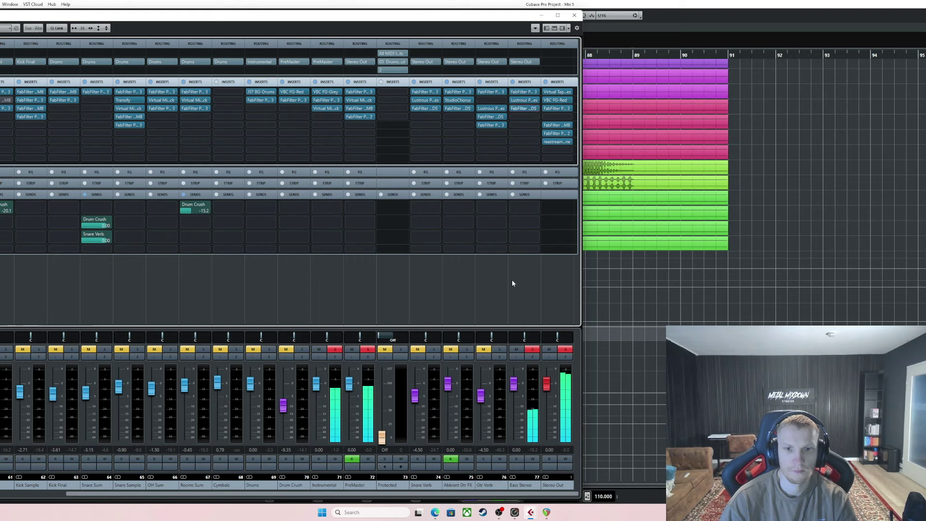
Lower the Bass Stereo channel's level to -10 dB and compare the bass with the channel's solo off and on
drag(523, 386, 526, 410)
click(521, 450)
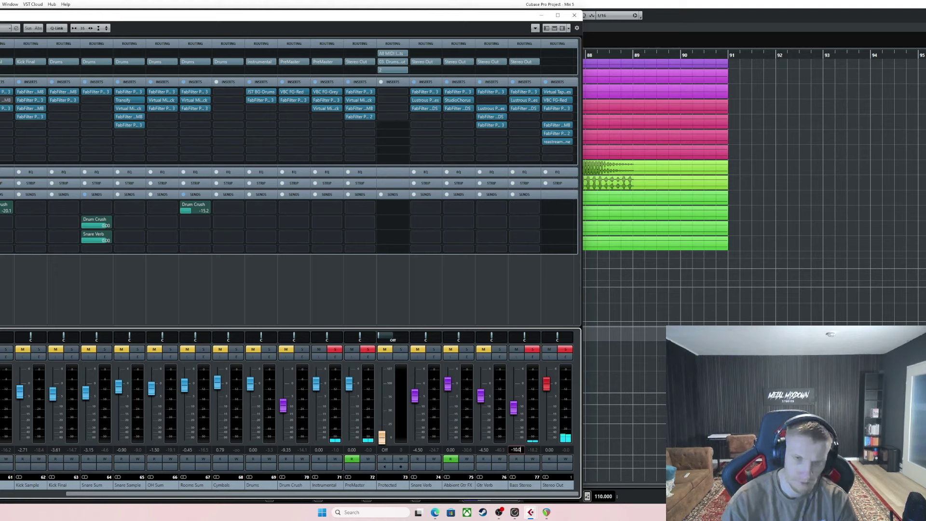
click(515, 416)
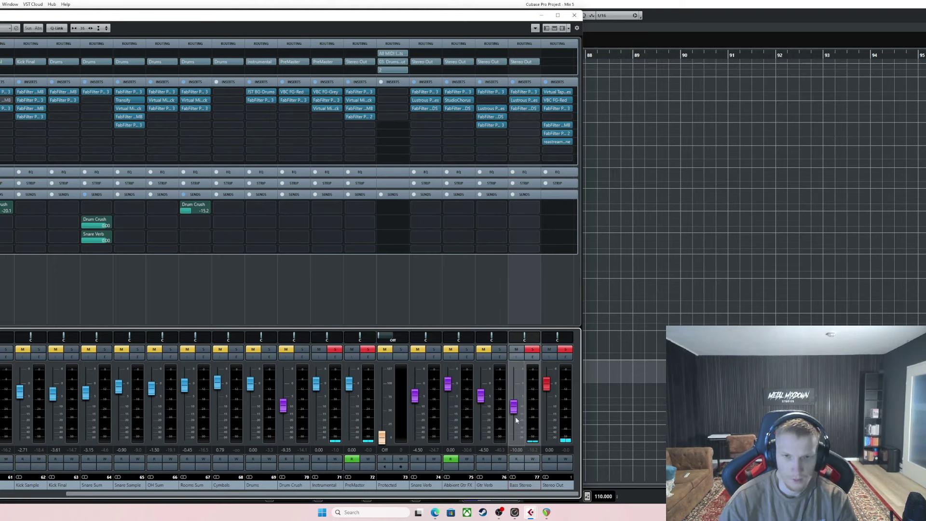
click(534, 349)
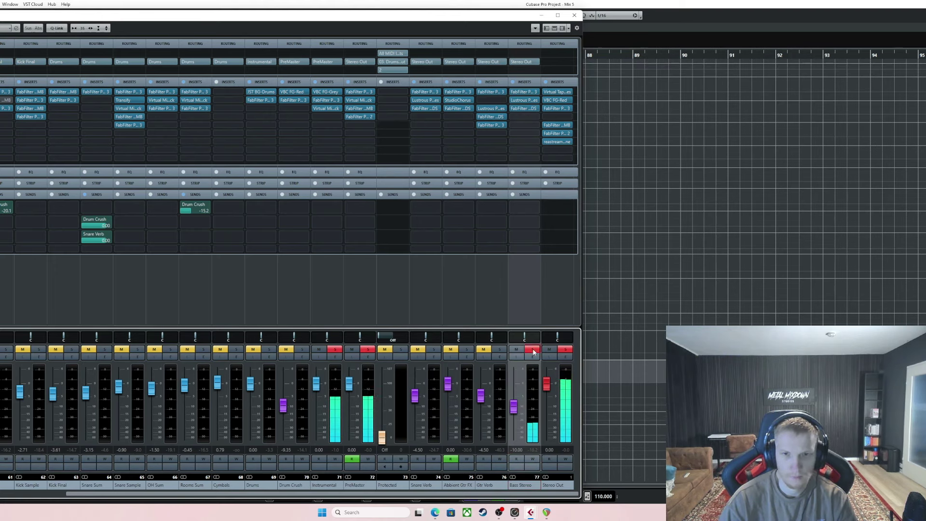
click(533, 350)
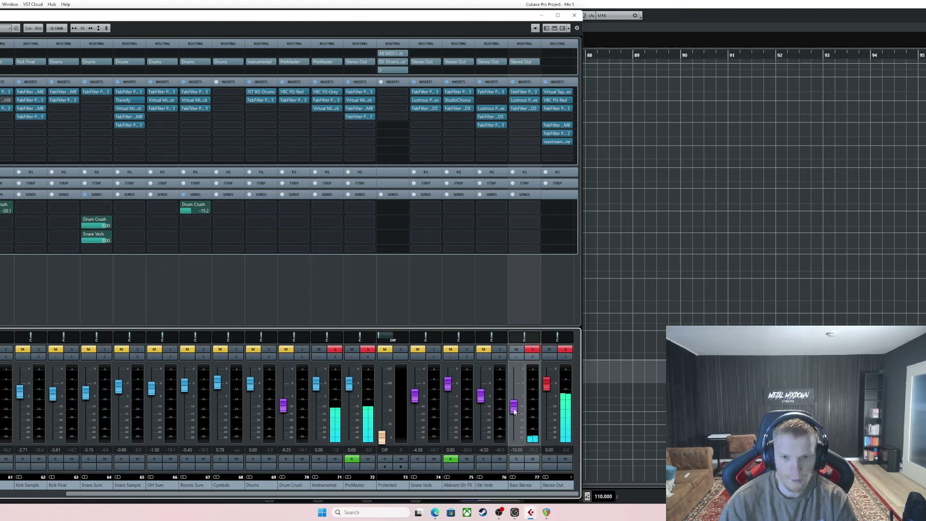
Set the Bass Stereo channel's level to -8.5 dB and compare the bass with and without it by toggling its solo
drag(514, 411, 514, 407)
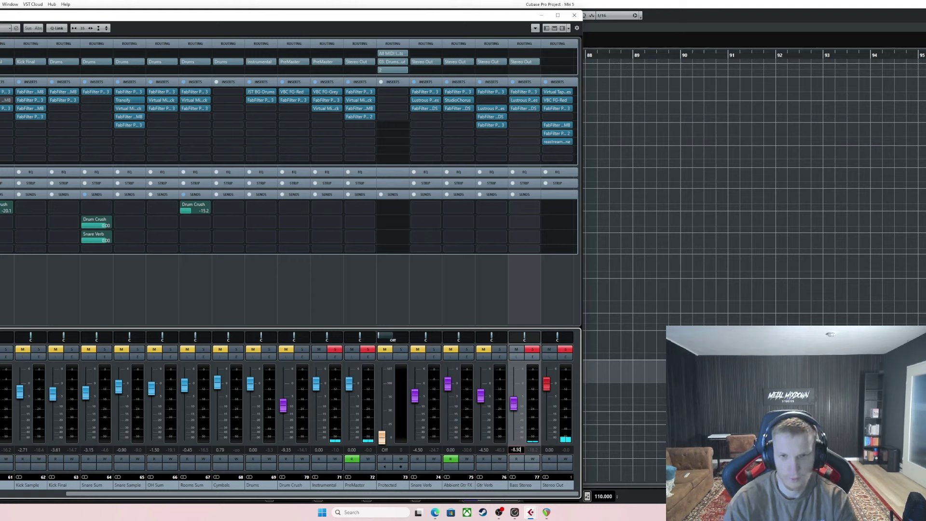
drag(515, 406, 517, 410)
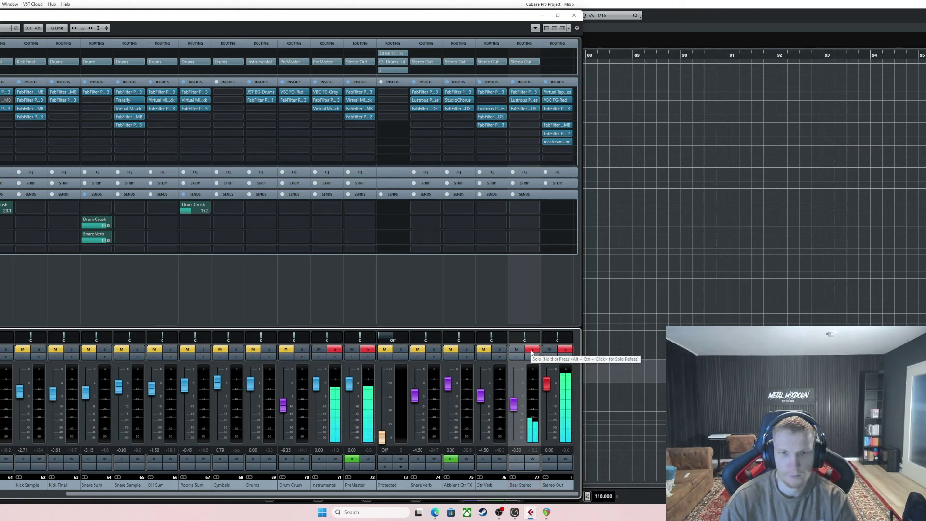
click(532, 351)
click(533, 350)
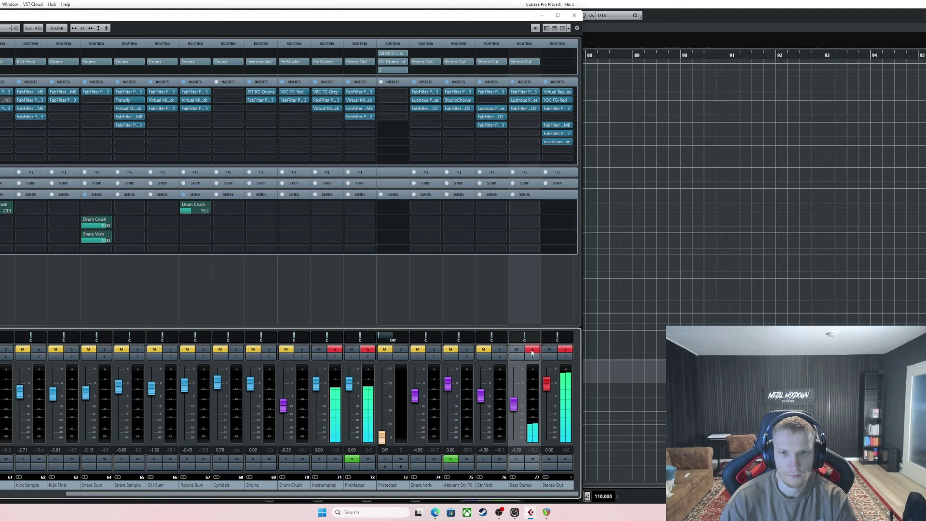
click(532, 350)
click(532, 350)
click(532, 350)
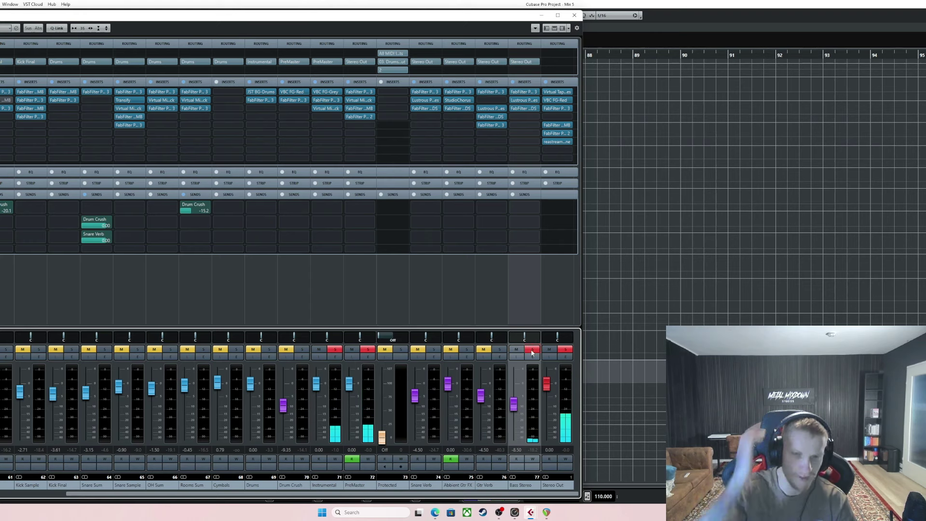
Clear the channel solos, hide the mixer and play back the full mix in the project window
click(564, 349)
key(F3)
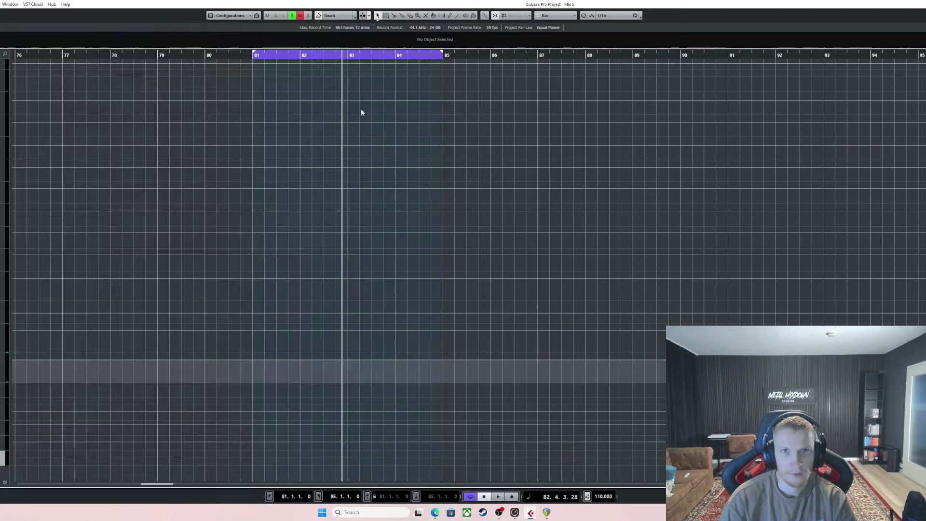
scroll(377, 126, up, 5)
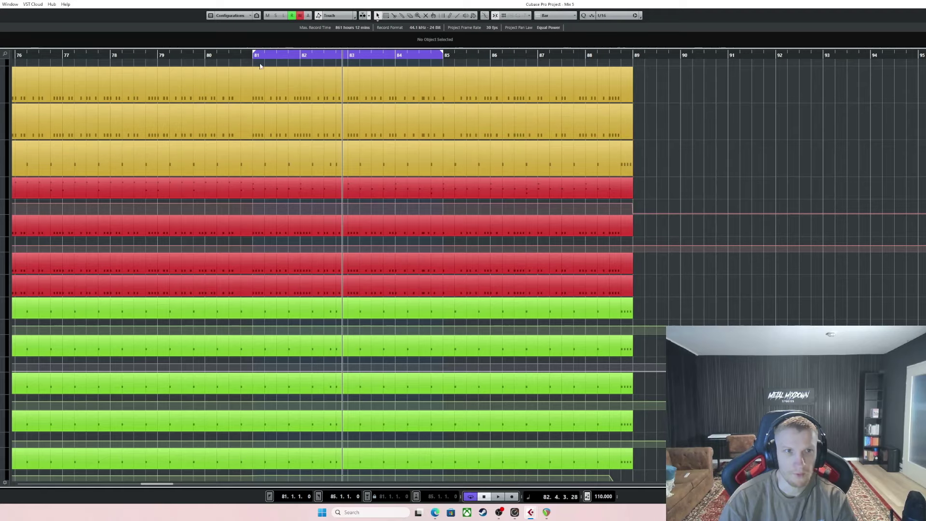
mouse_move(252, 56)
mouse_down()
mouse_move(238, 54)
mouse_move(248, 42)
mouse_move(189, 70)
mouse_move(262, 64)
mouse_up()
key(space)
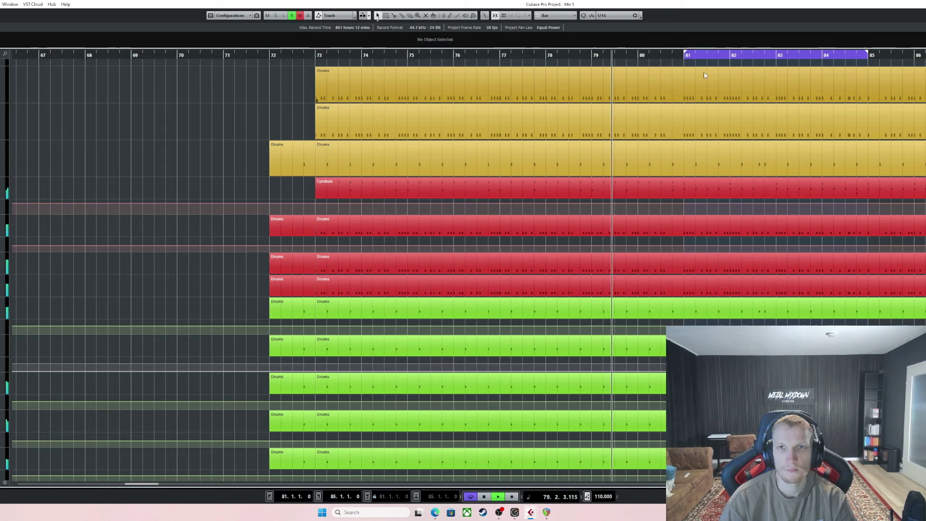
key(space)
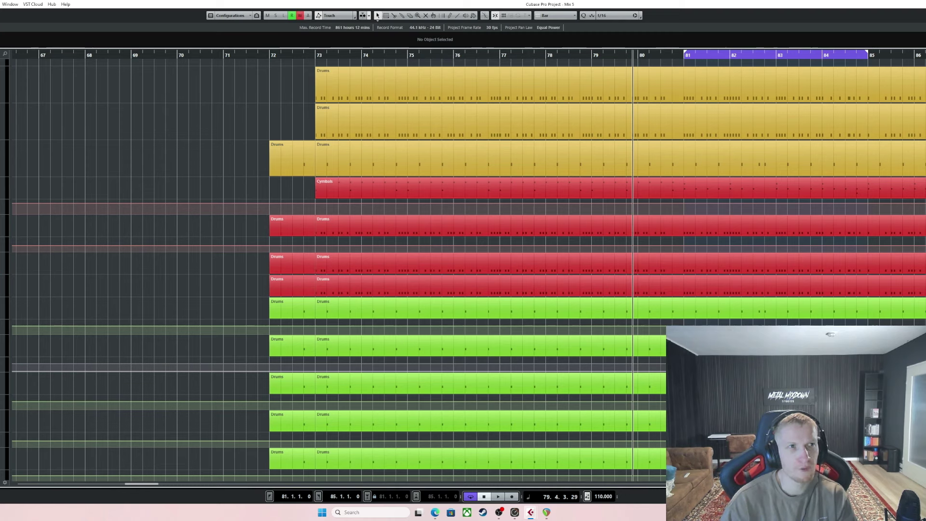
Put the mixer out of the way and place the playback cursor at bar 72, where the final drum section starts
click(1, 3)
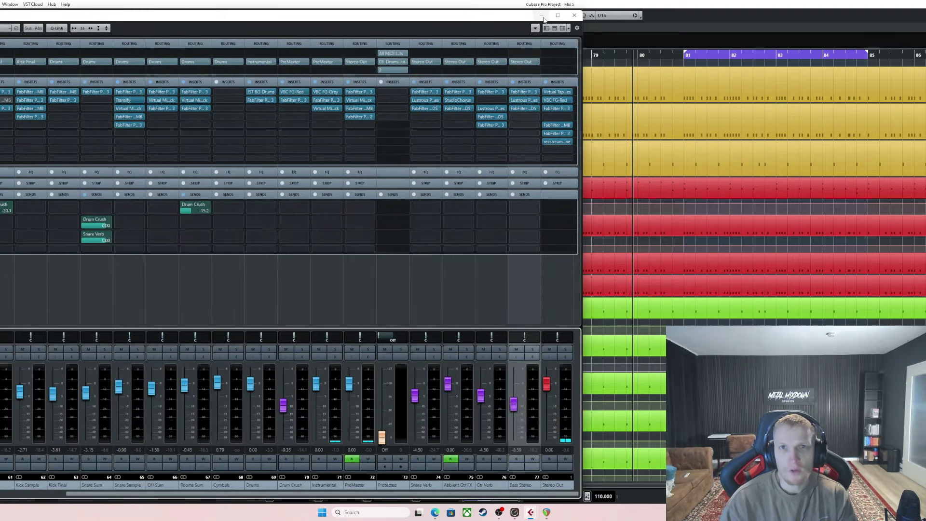
click(542, 16)
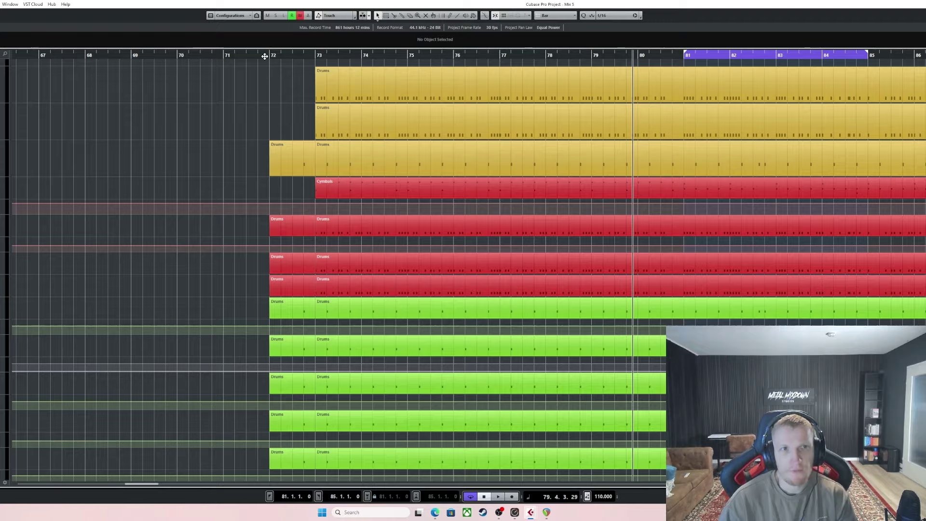
scroll(267, 80, down, 5)
click(267, 80)
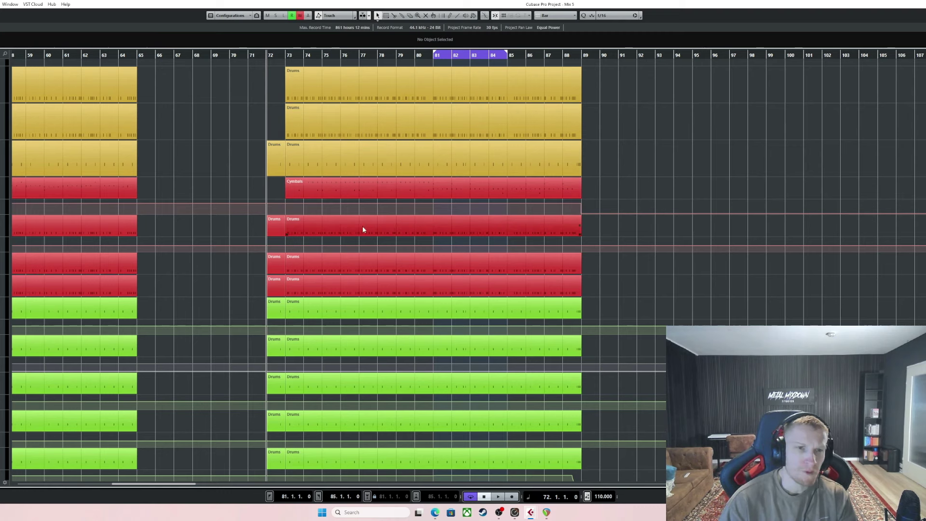
Find the Bass Vst track in the project and show its Loki Bass II instrument with the ChonkyWall preset
click(9, 4)
click(205, 128)
scroll(338, 265, down, 5)
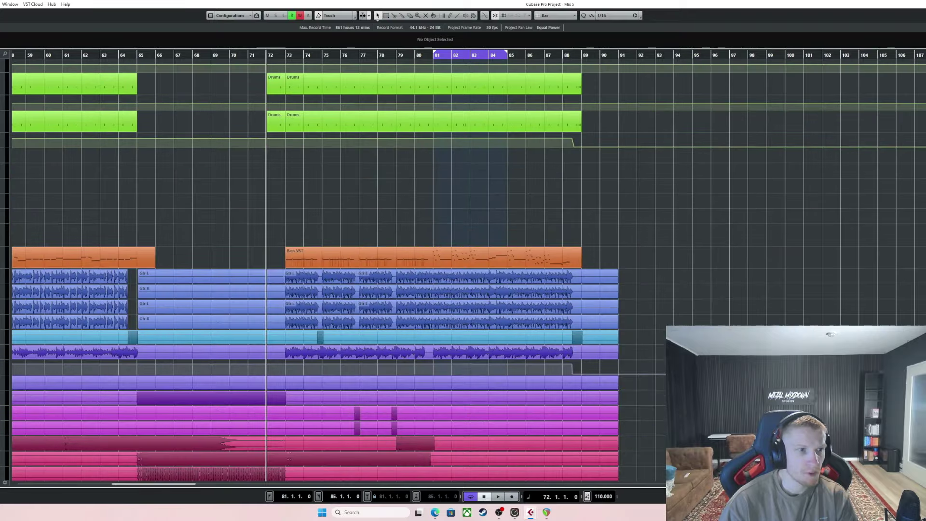
mouse_move(462, 128)
mouse_down()
mouse_move(390, 131)
mouse_move(461, 133)
mouse_up()
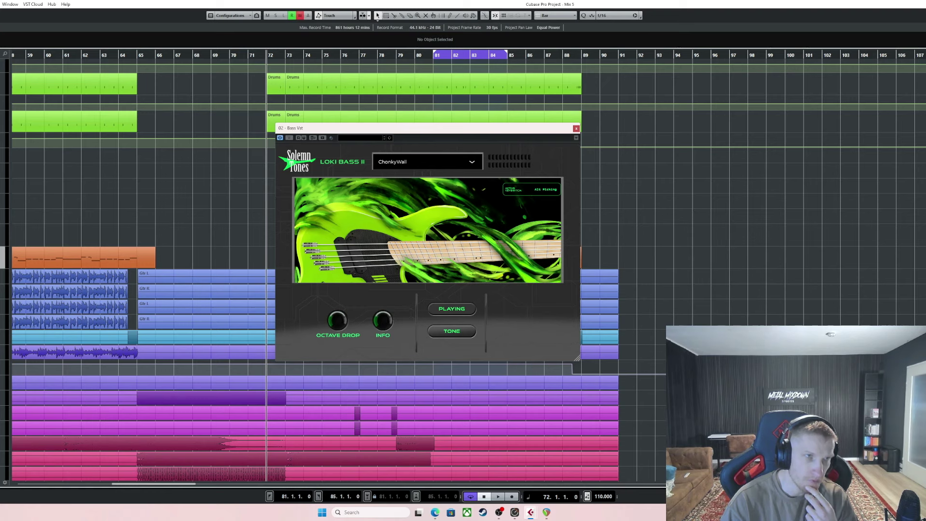
Locate the Bass Vst channel in the mixer, review its Pro-Q 3 curve, and close the EQ and instrument windows
click(10, 4)
click(21, 32)
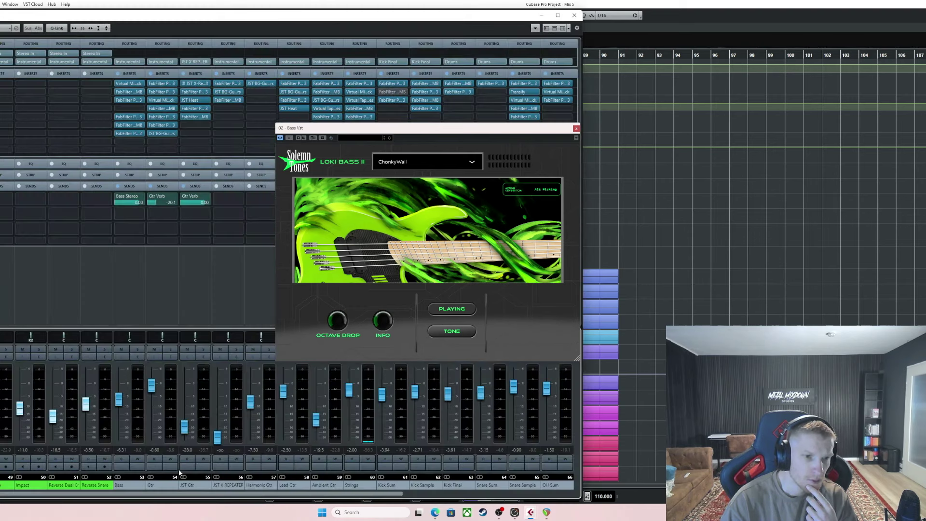
scroll(143, 490, left, 5)
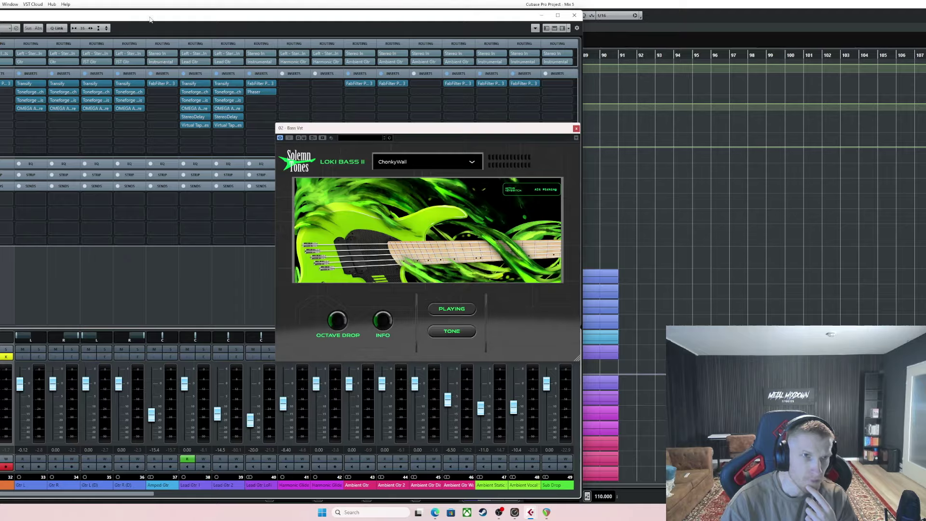
double_click(150, 20)
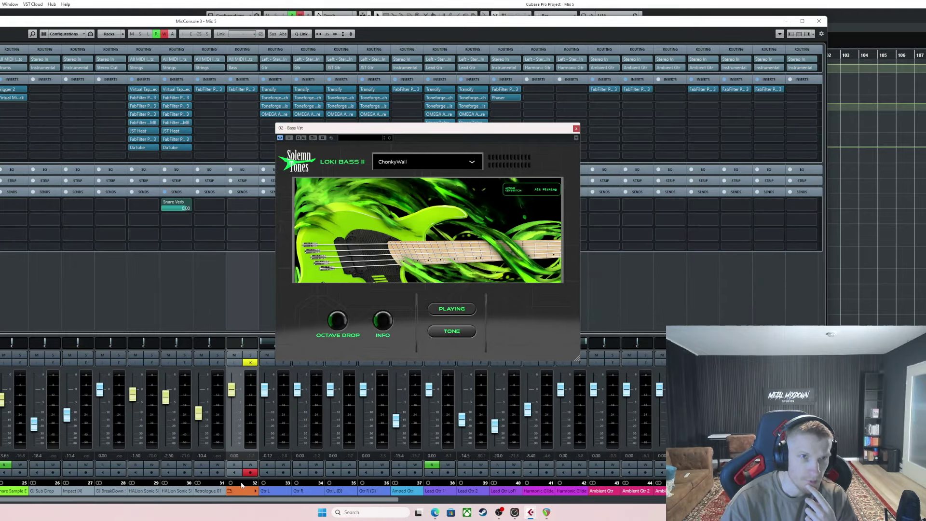
click(240, 89)
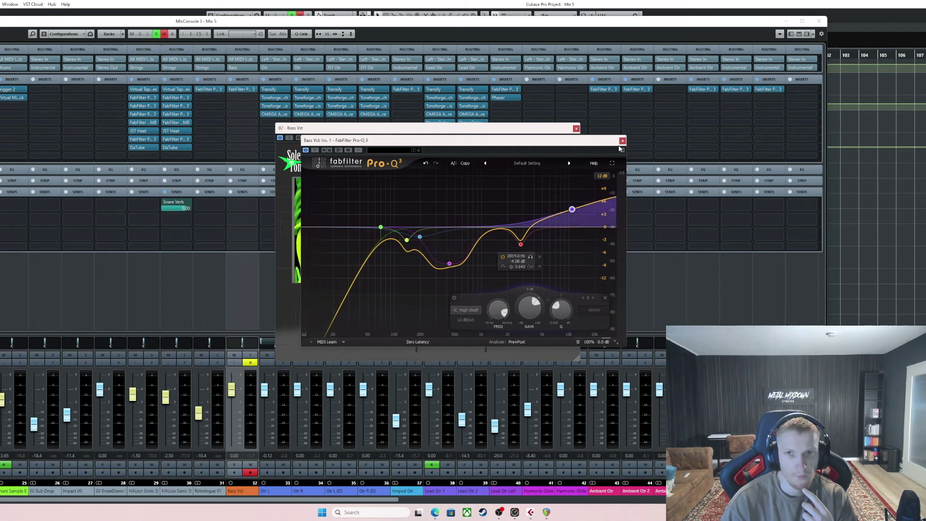
click(623, 141)
click(576, 128)
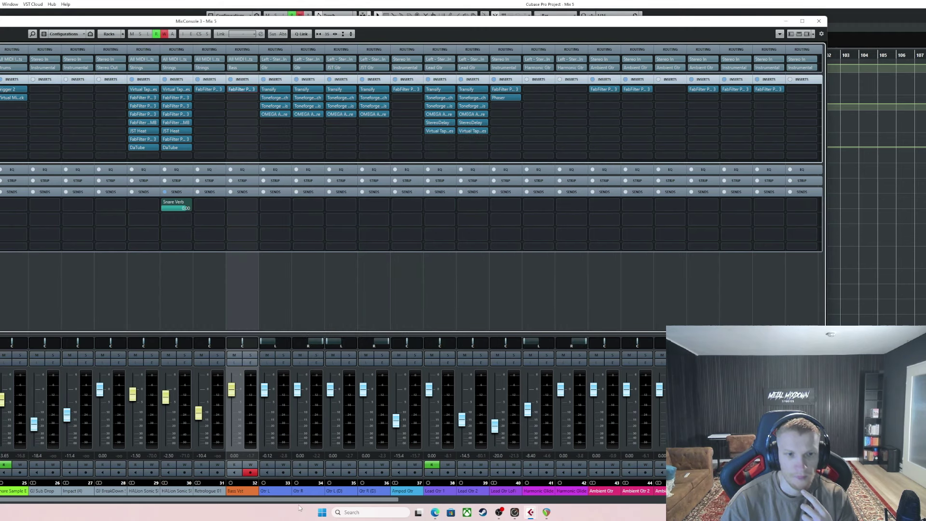
Look over the Bass group's inserts and send, and recheck the Bass Vst channel's Pro-Q 3 before closing it
drag(305, 502, 581, 500)
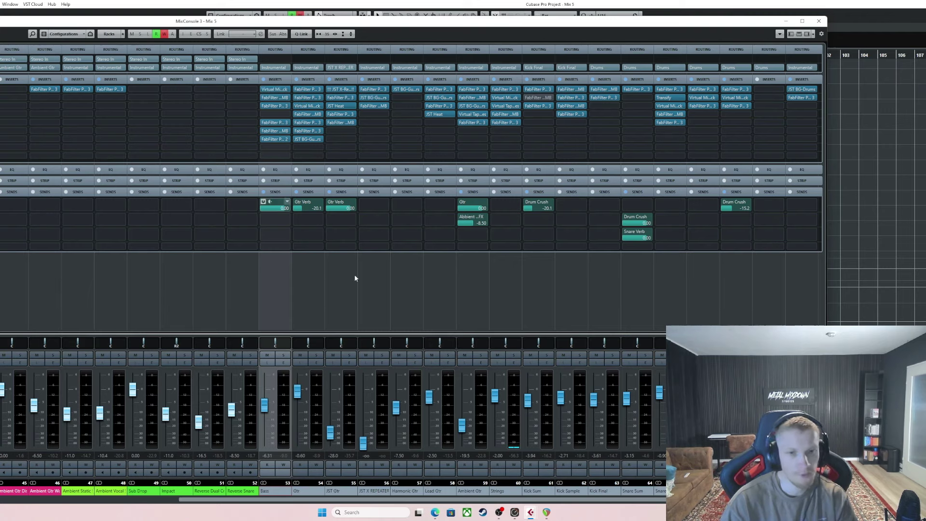
drag(659, 501, 465, 502)
click(415, 492)
double_click(406, 89)
click(623, 141)
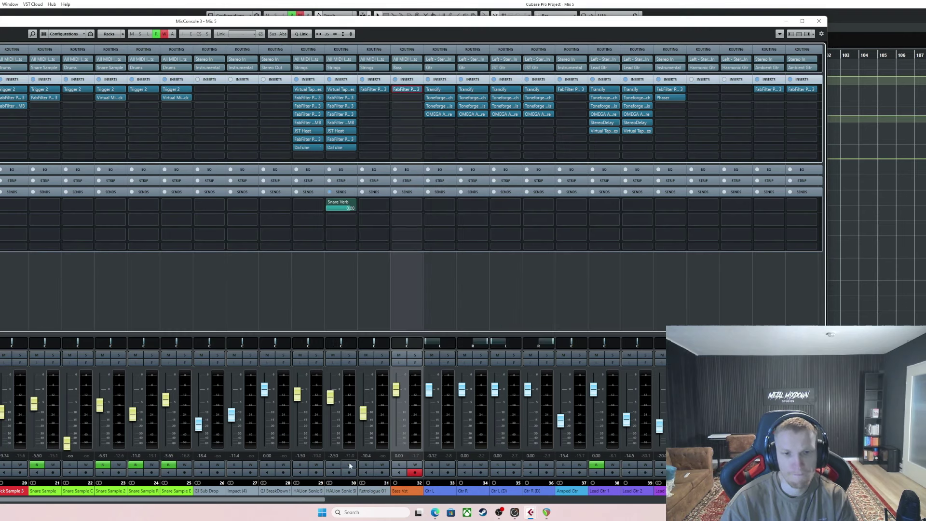
Review the Virtual Tape Machines and VBC FG-Red inserts on the Stereo Out channel, closing each window
click(309, 501)
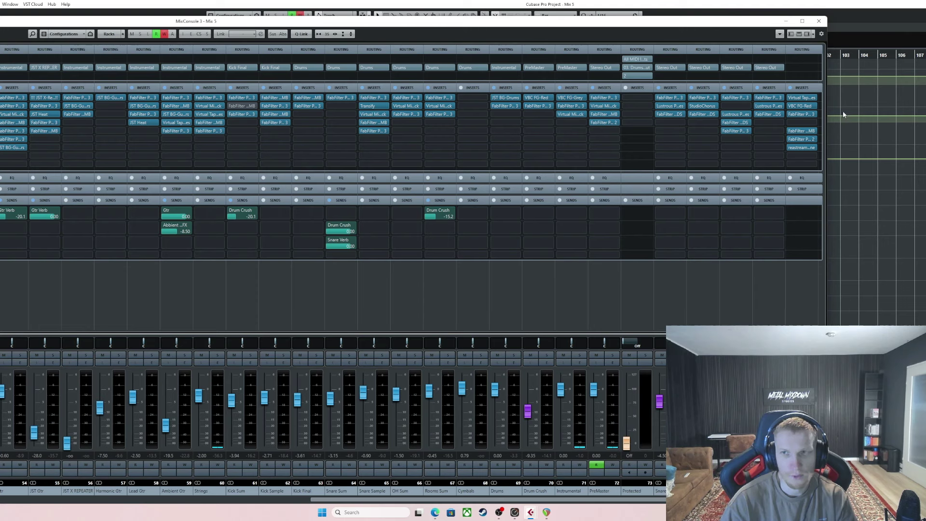
click(799, 99)
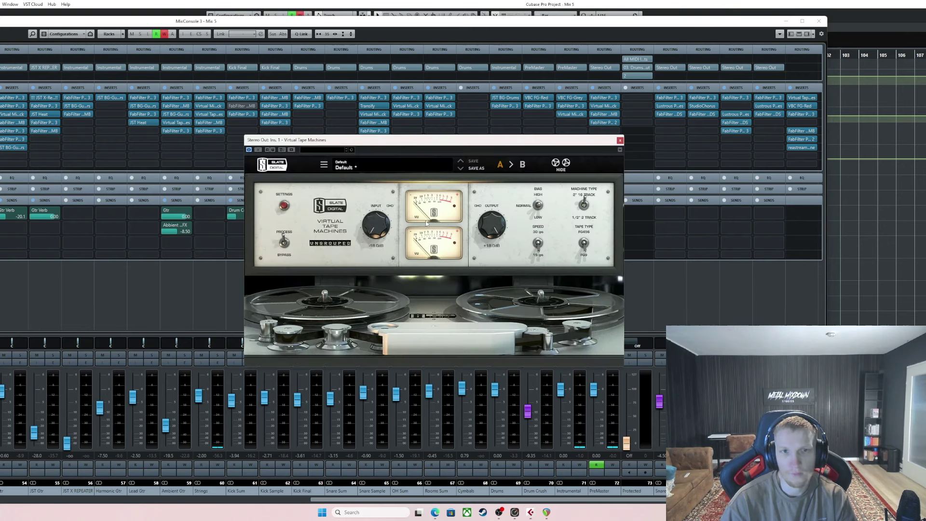
drag(456, 143, 393, 143)
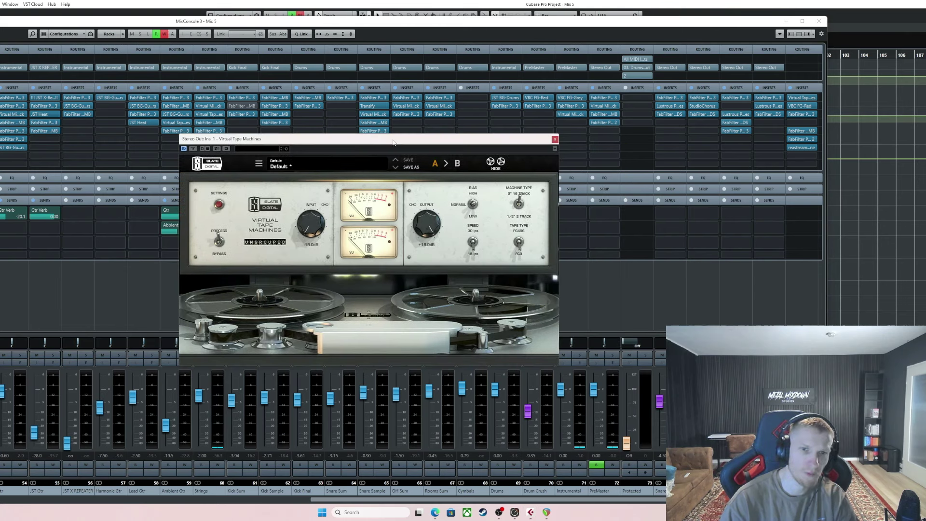
click(555, 139)
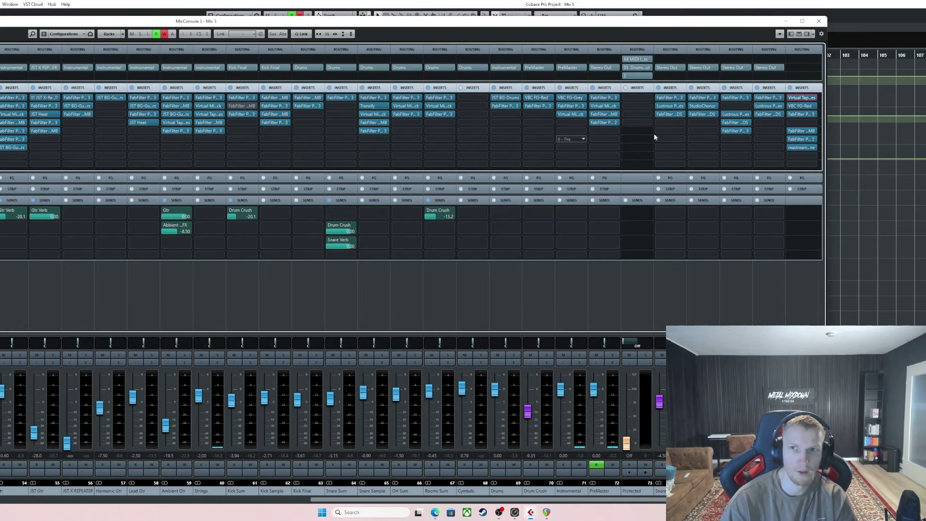
click(810, 107)
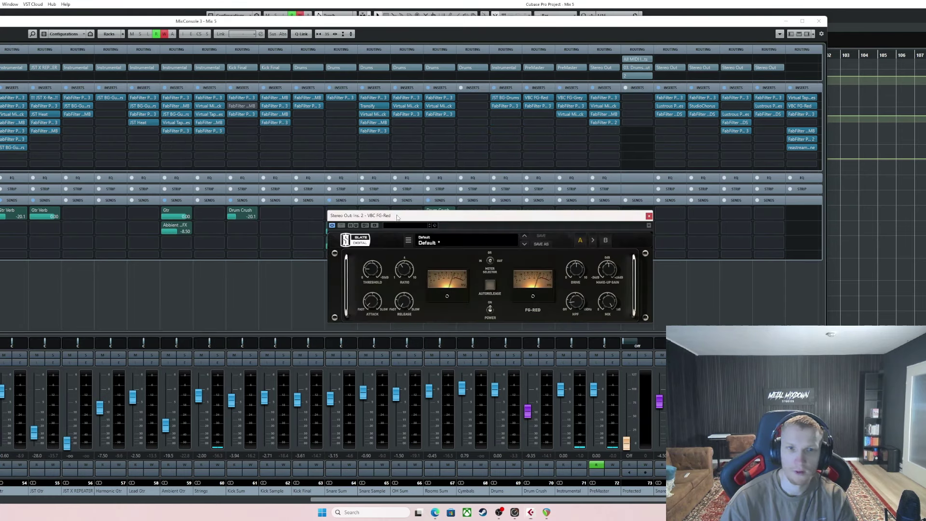
click(650, 216)
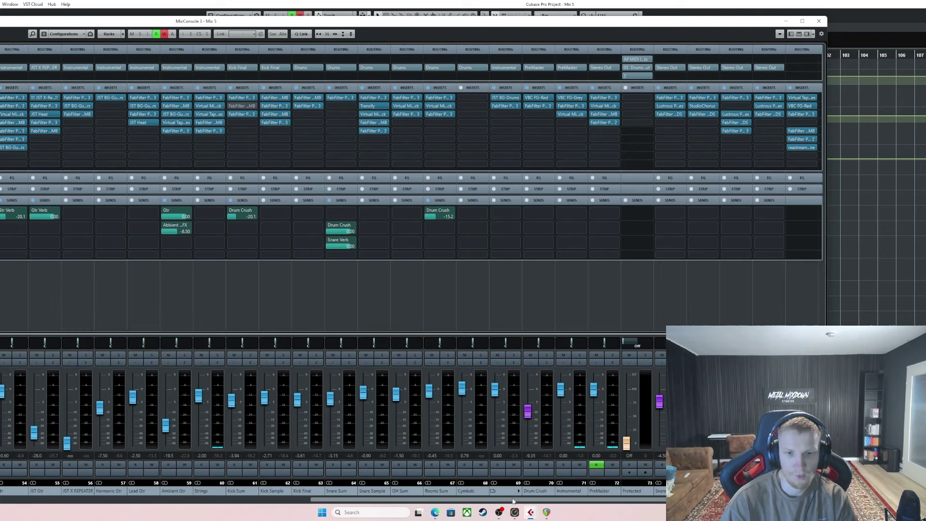
Review the Toneforge DI Match and Toneforge Jeff Loomis inserts on the Gtr L channel, closing each plug-in window
drag(513, 501, 365, 500)
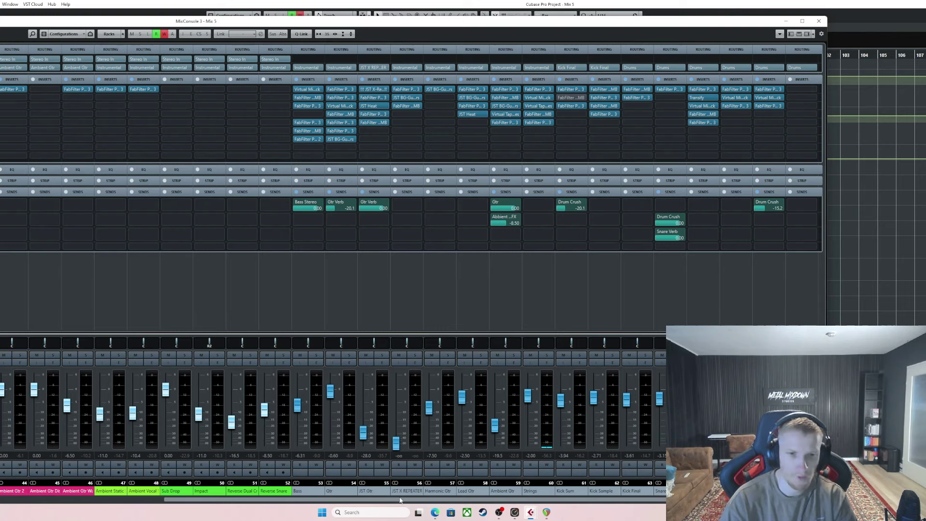
drag(401, 502, 133, 512)
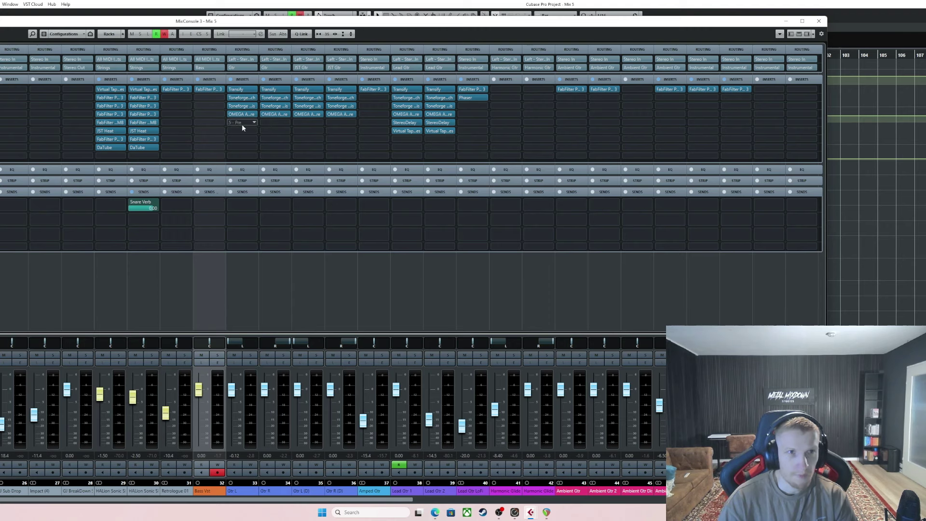
click(237, 97)
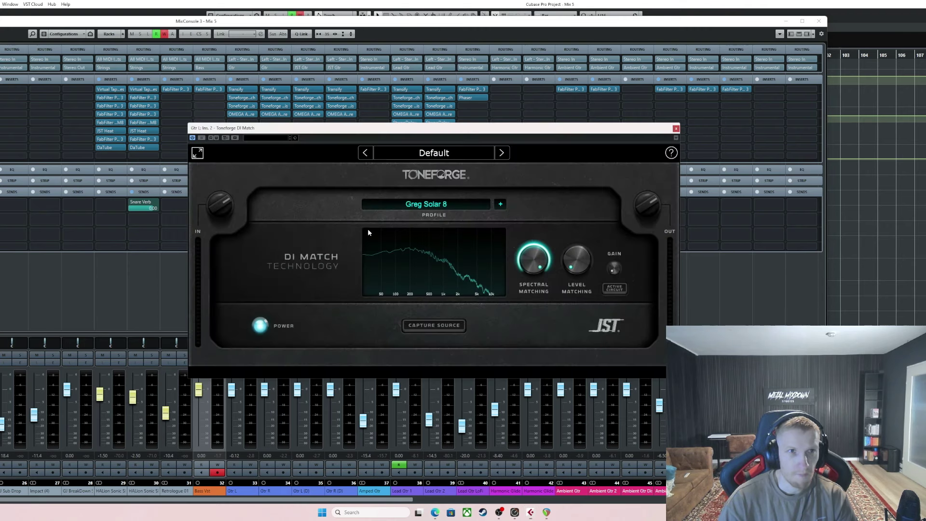
click(676, 129)
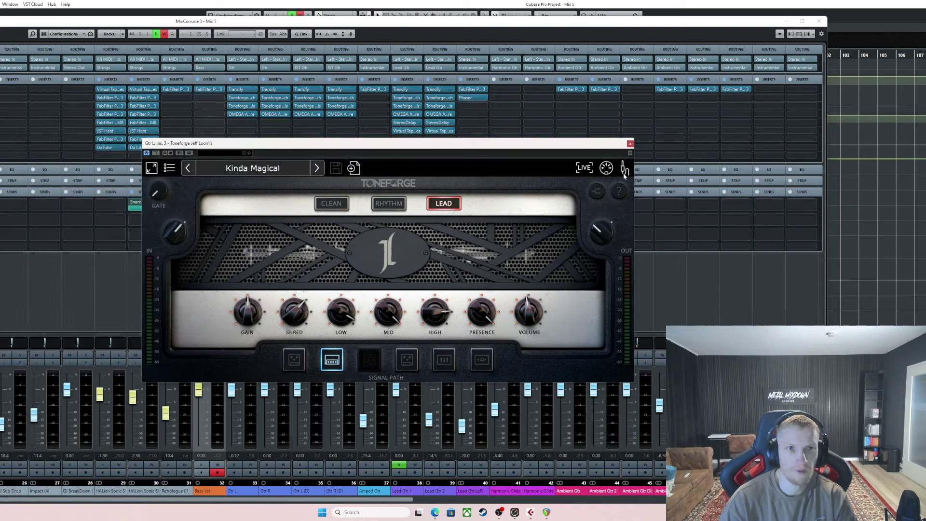
click(630, 144)
Return to the mixer's group channels, minimize the mixer, and look over the tracks below Bass Vst in the project
drag(246, 498, 640, 489)
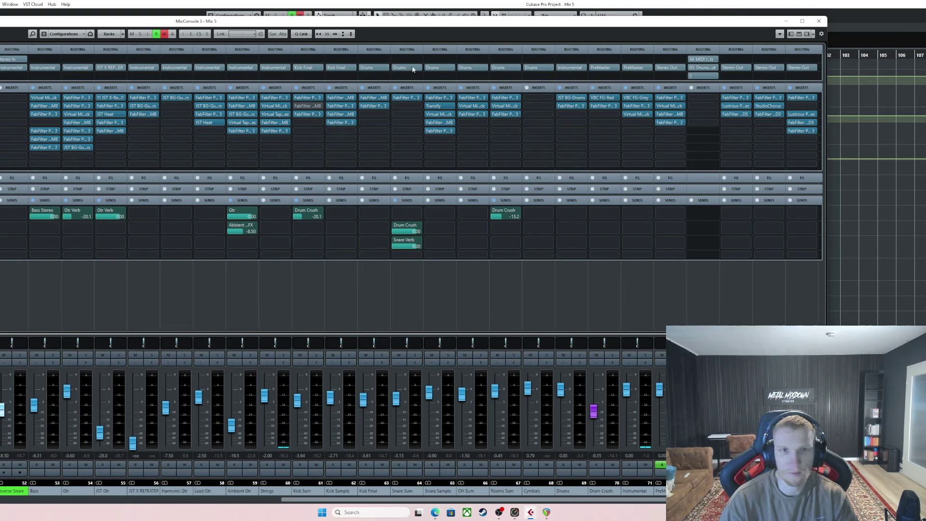
drag(416, 23, 459, 28)
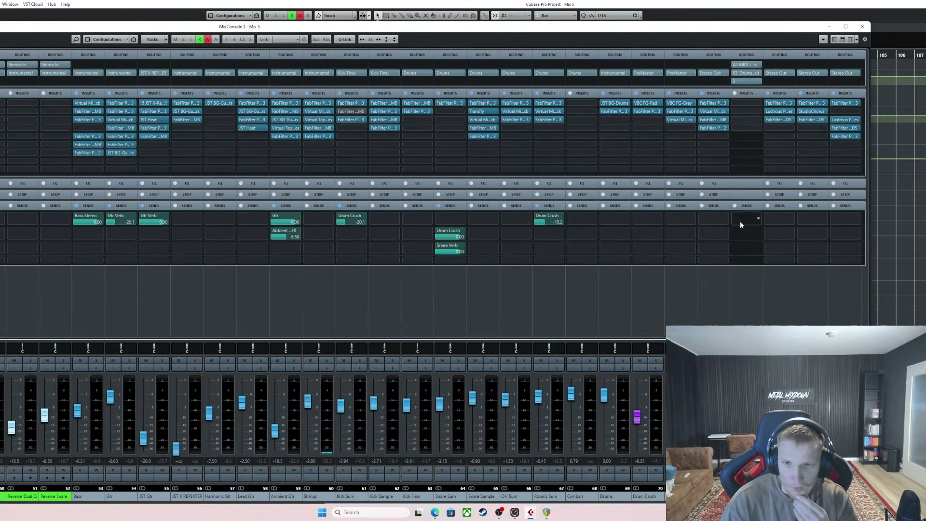
click(829, 28)
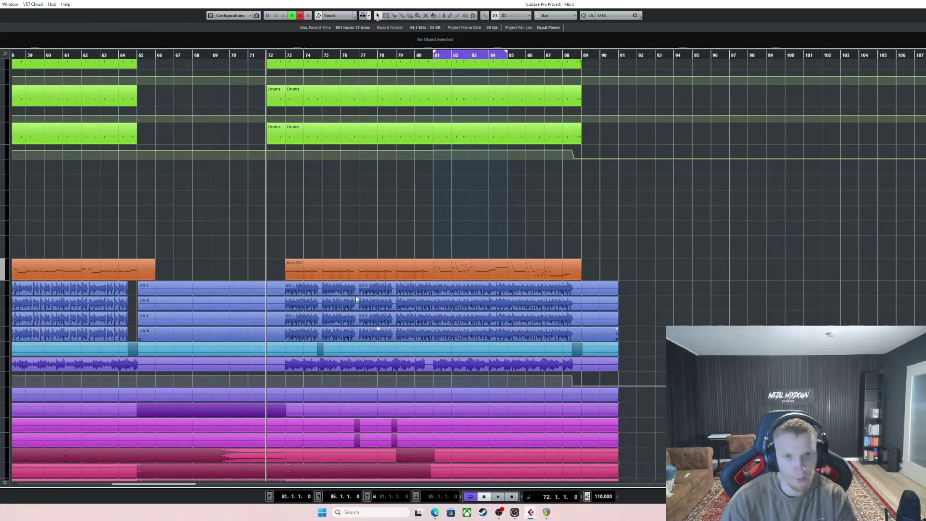
scroll(226, 208, down, 5)
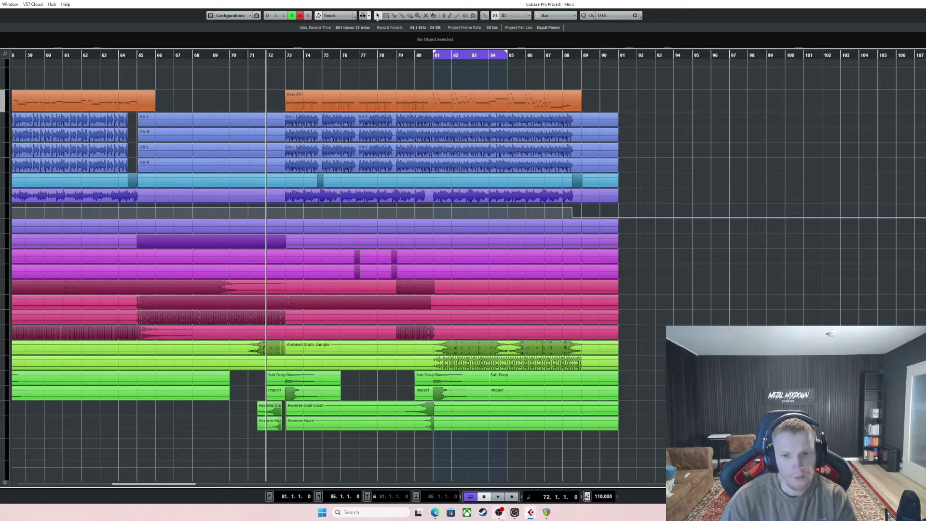